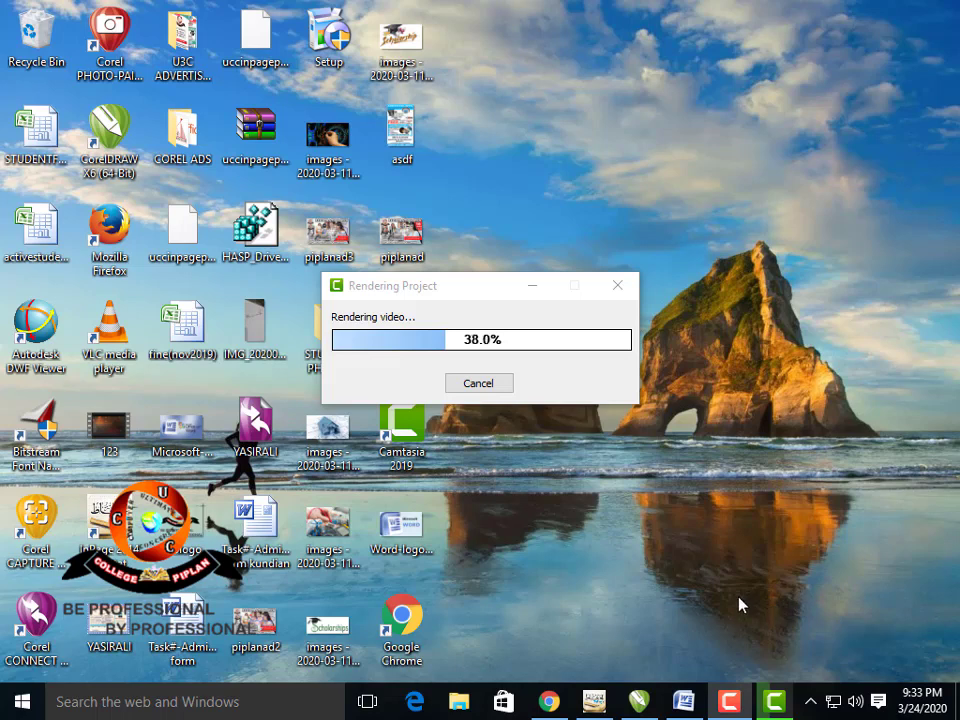
# Bring the CorelDRAW msofficelecture2.cdr lecture title design to the front
pyautogui.click(648, 690)
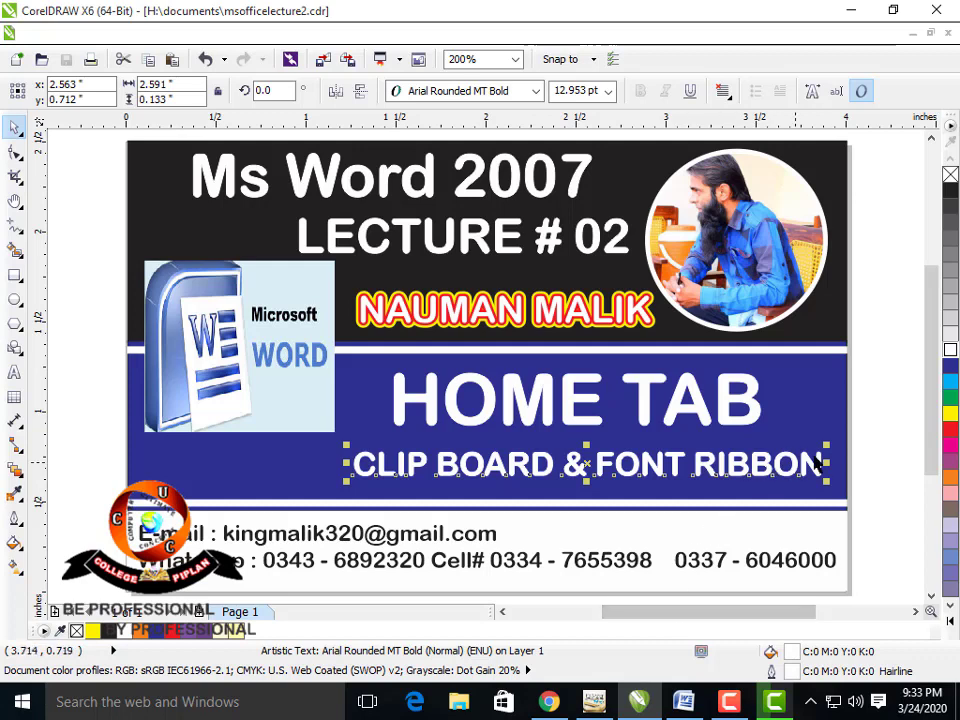
# Deselect the CorelDRAW title text and switch to the blank Word Document4
pyautogui.click(873, 452)
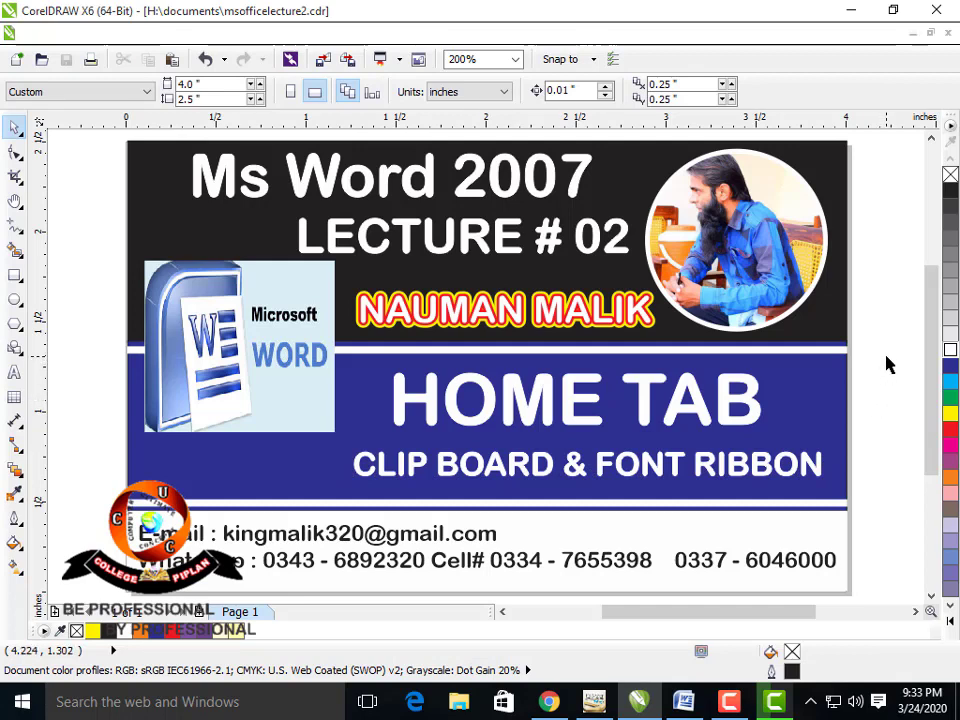
pyautogui.click(697, 703)
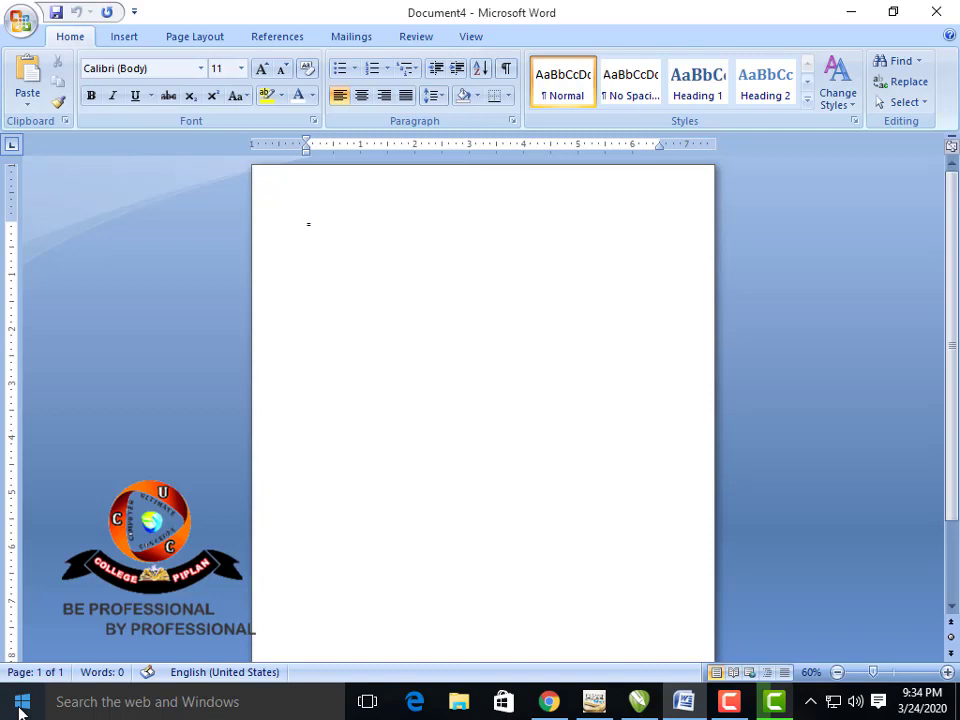
# Generate sample text with =RAND() and then =RAND(5,10), then delete it all
pyautogui.write('RAND()')
pyautogui.press('Return')
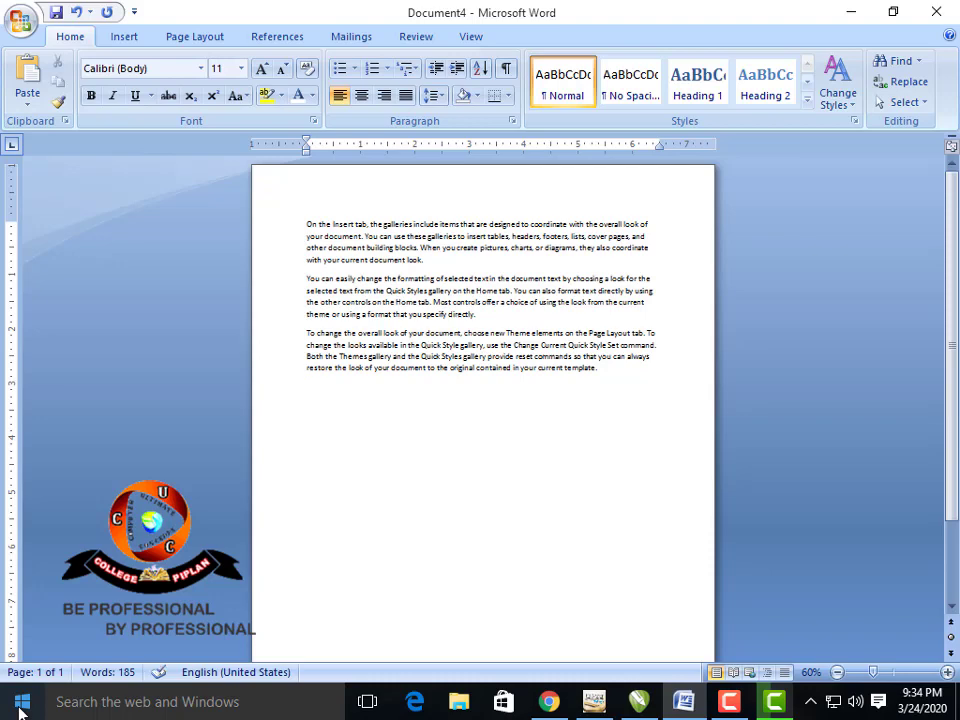
pyautogui.hotkey('ctrl', 'a')
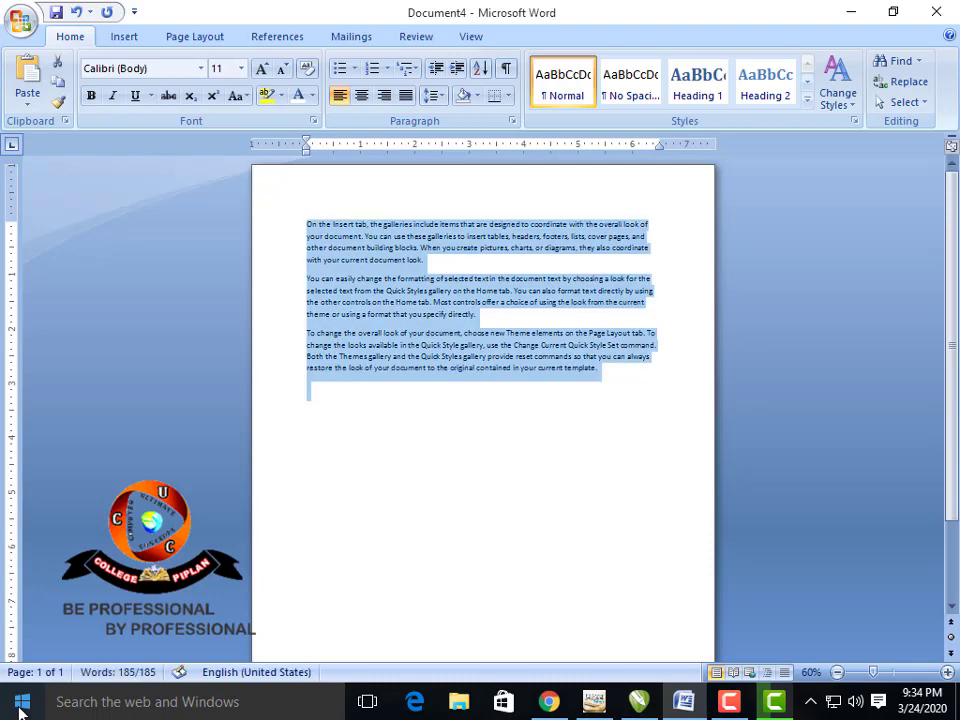
pyautogui.write('=RAND')
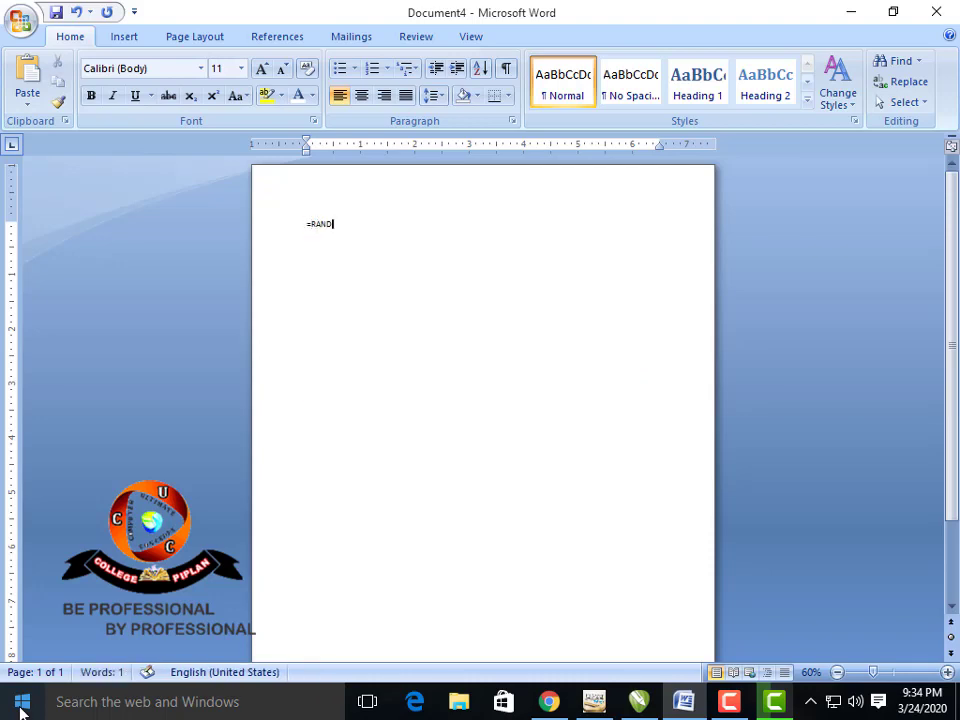
pyautogui.write('(5')
pyautogui.write(',10')
pyautogui.write(')')
pyautogui.press('Return')
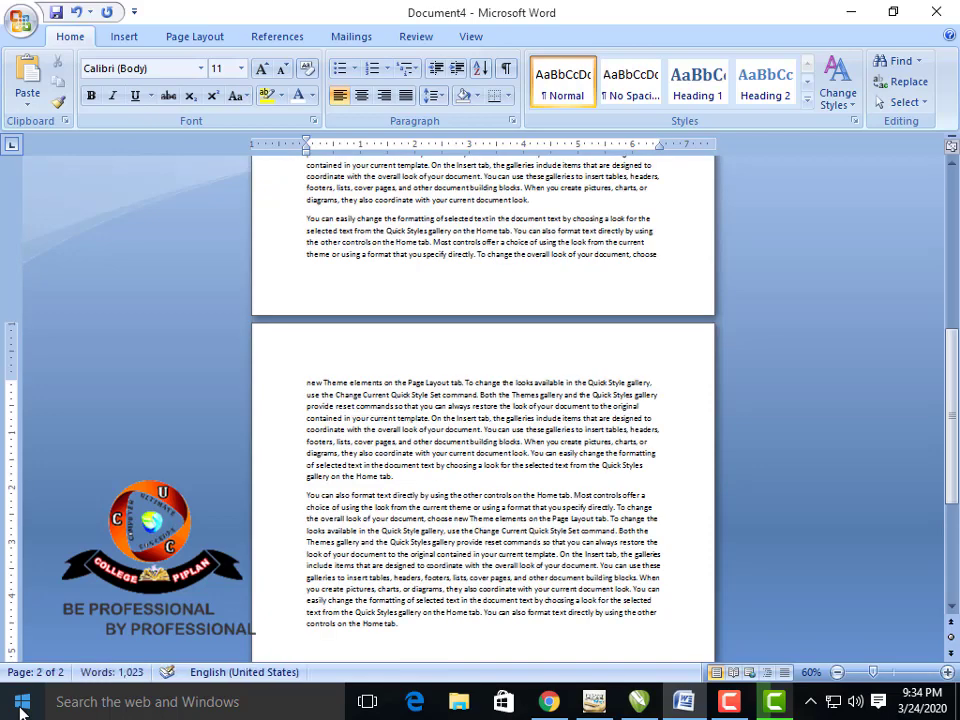
pyautogui.hotkey('ctrl', 'a')
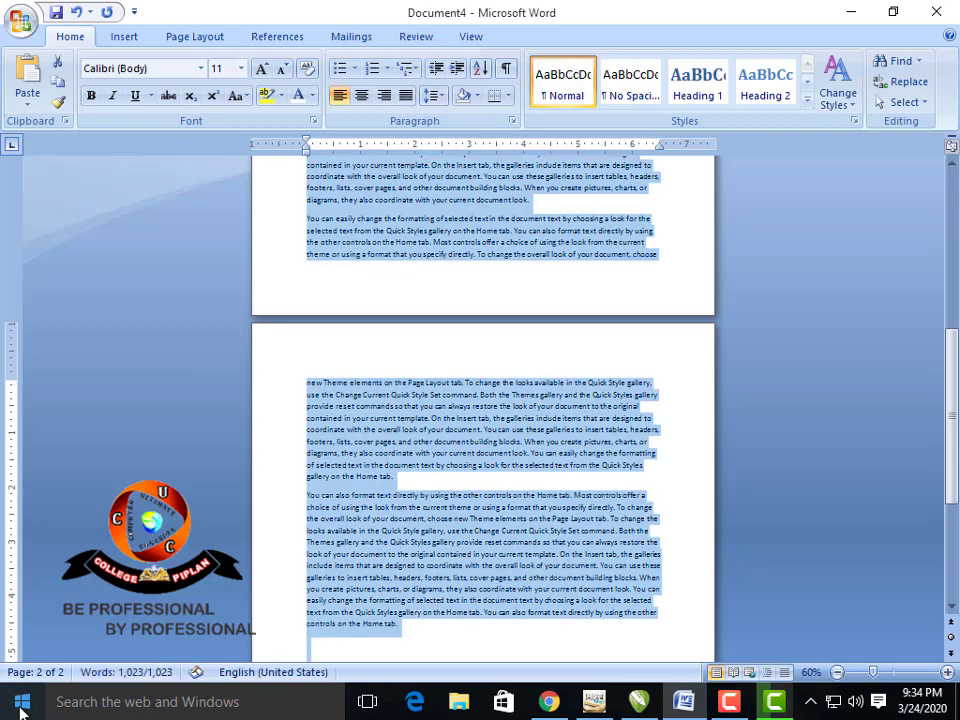
pyautogui.press('Delete')
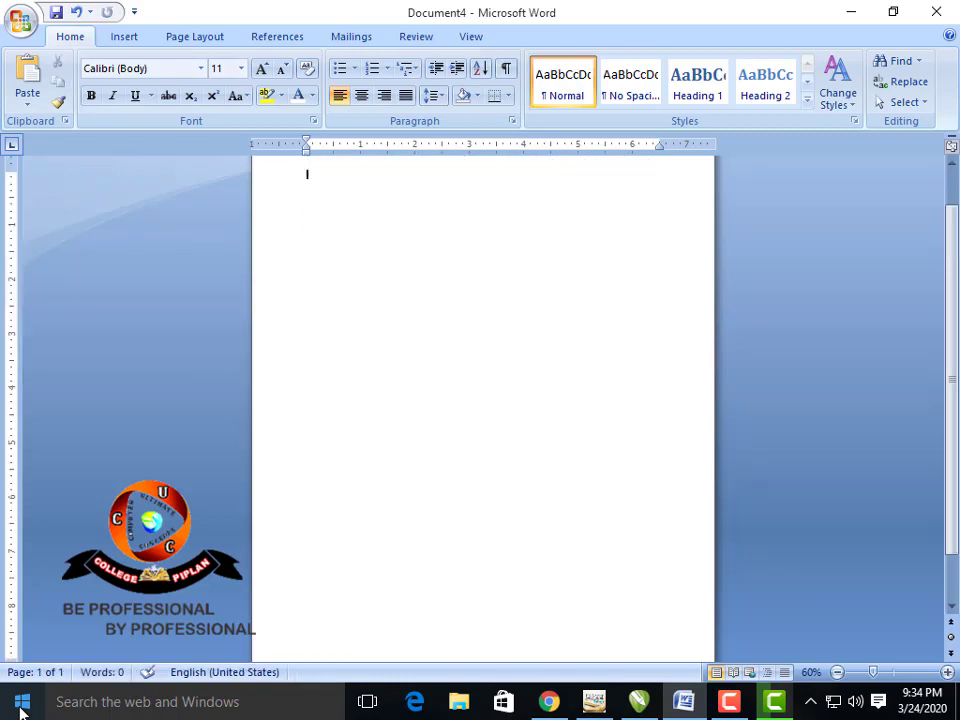
# Insert three lorem ipsum paragraphs with =LOREM(), then select and deselect them
pyautogui.write('=LORE')
pyautogui.write('M(')
pyautogui.write(')')
pyautogui.press('Return')
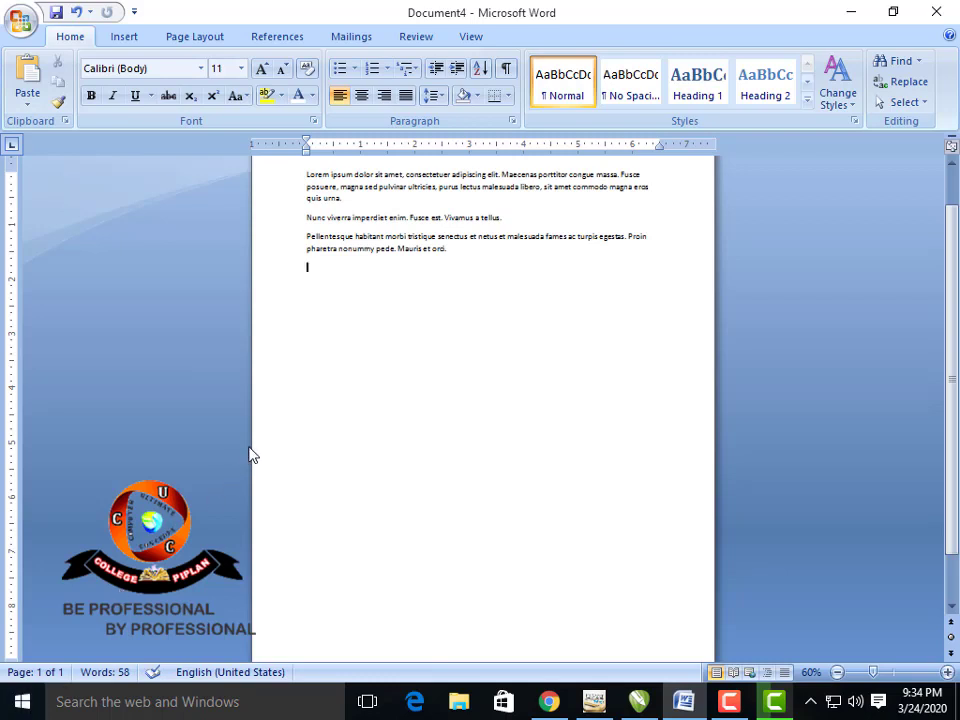
pyautogui.scroll(2, 456, 328)
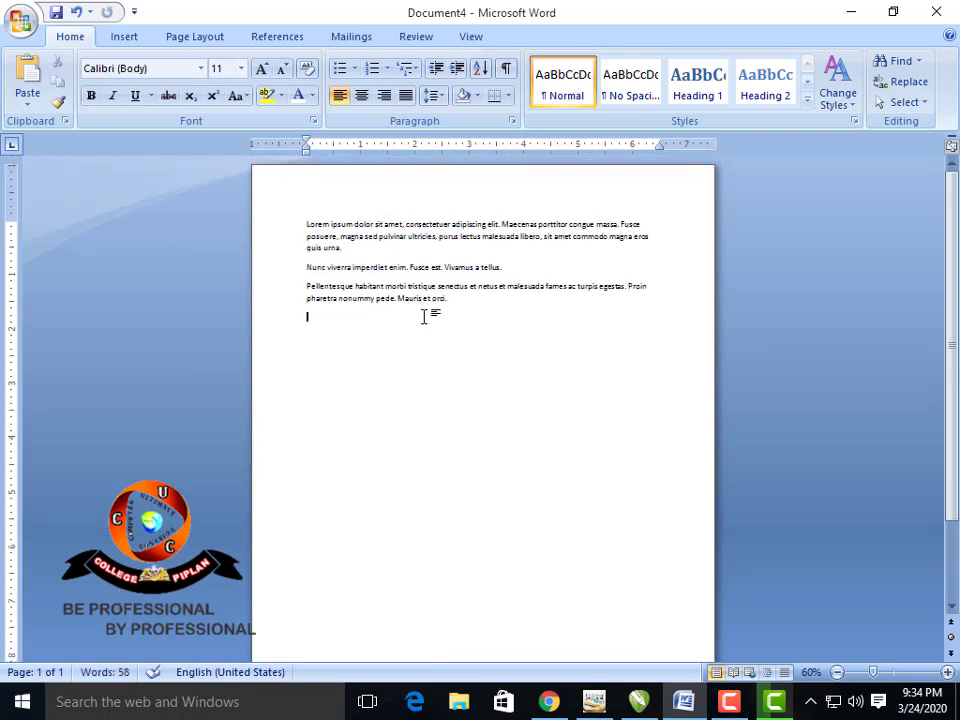
pyautogui.moveTo(469, 298); pyautogui.dragTo(291, 214)
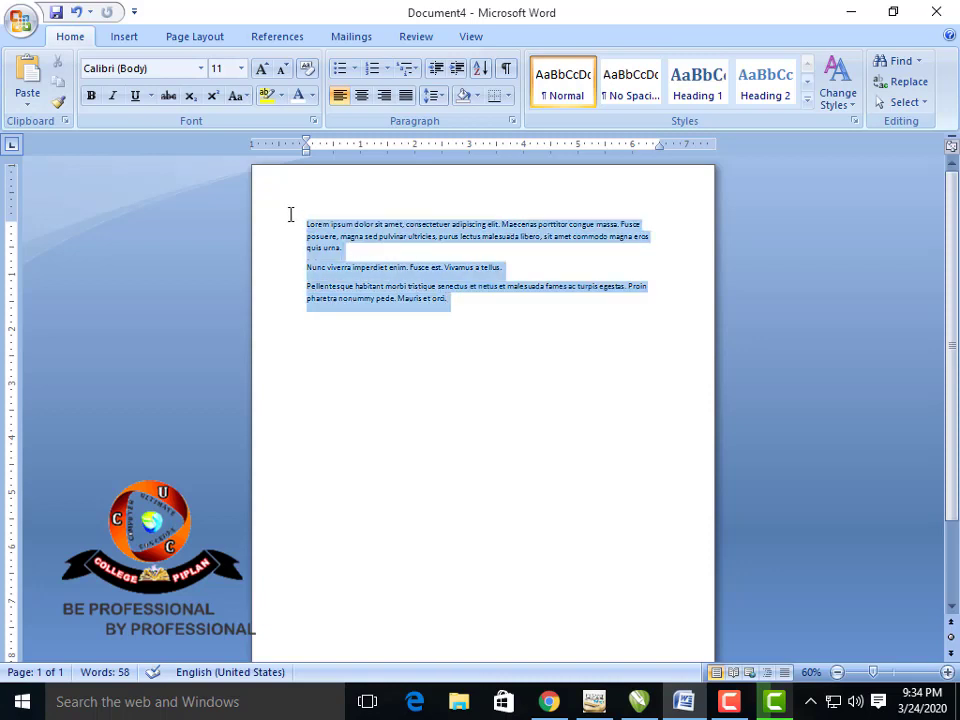
pyautogui.click(382, 260)
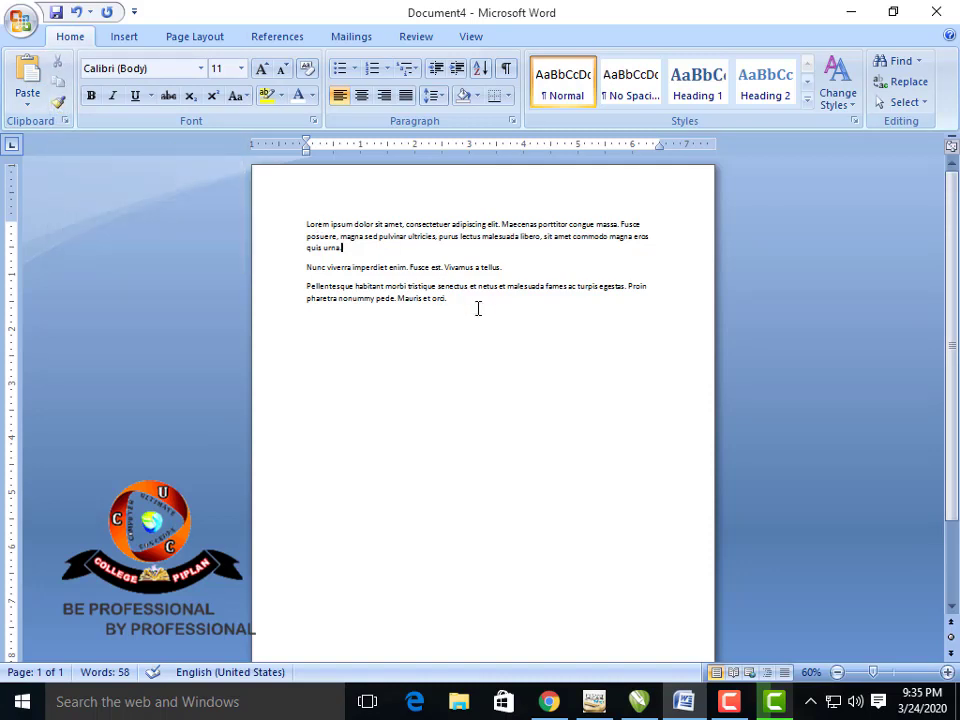
# Copy the 'Nunc viverra imperdiet enim…' paragraph and paste it a few lines below the text
pyautogui.moveTo(450, 300); pyautogui.dragTo(311, 272)
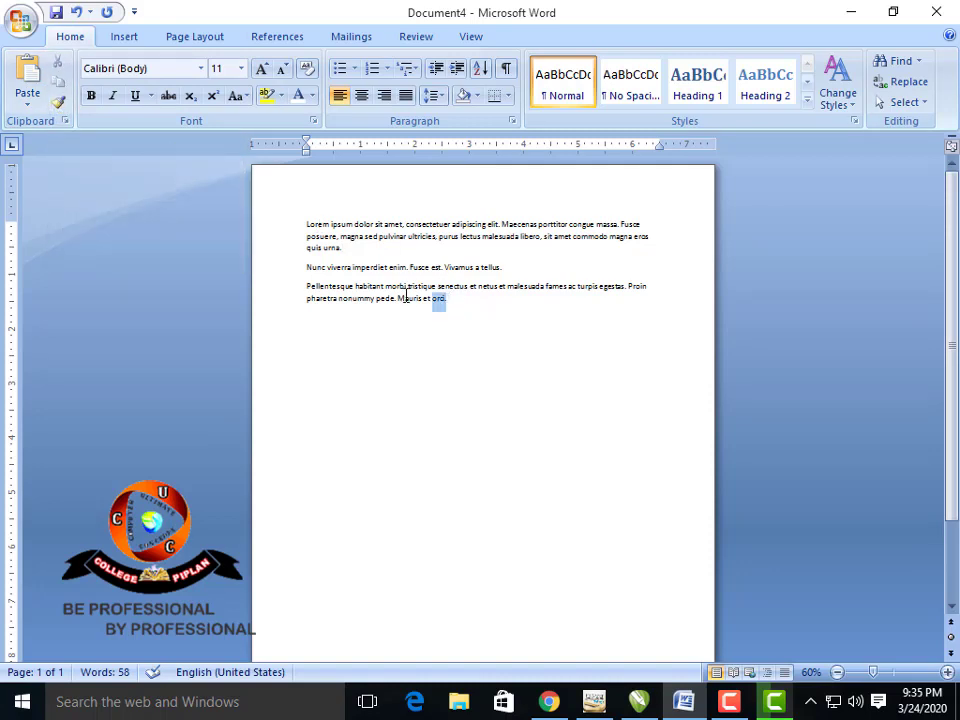
pyautogui.tripleClick(311, 272)
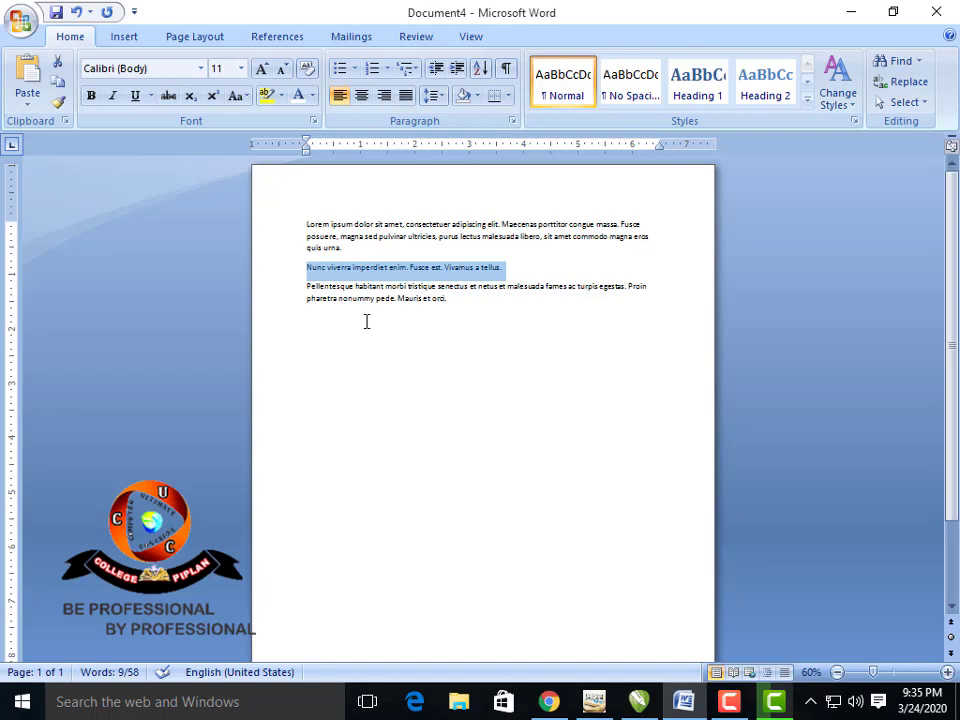
pyautogui.click(62, 92)
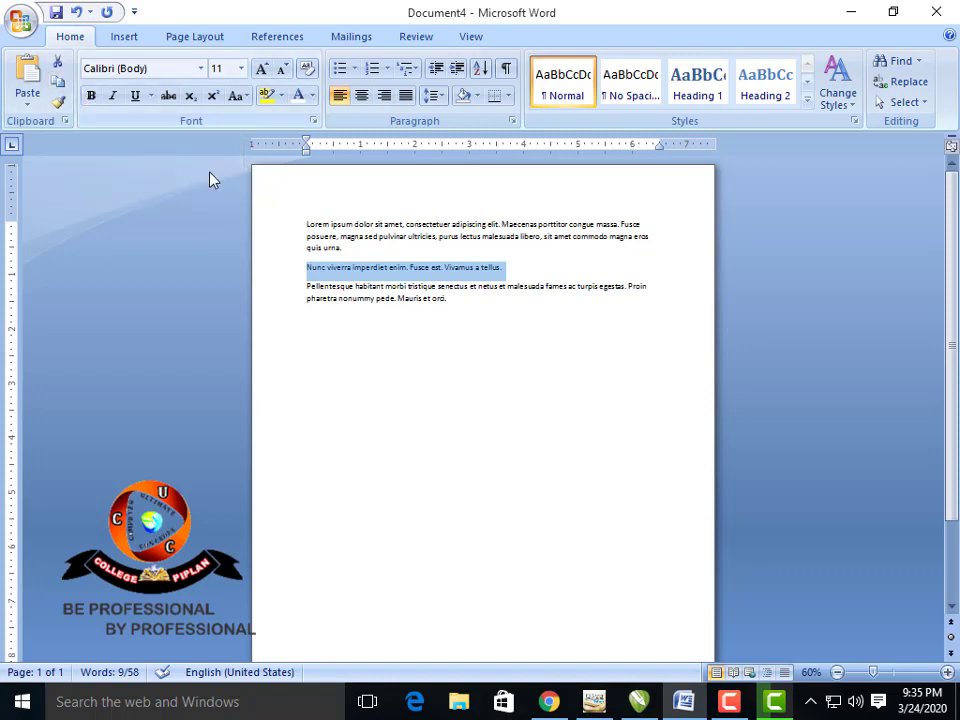
pyautogui.click(469, 301)
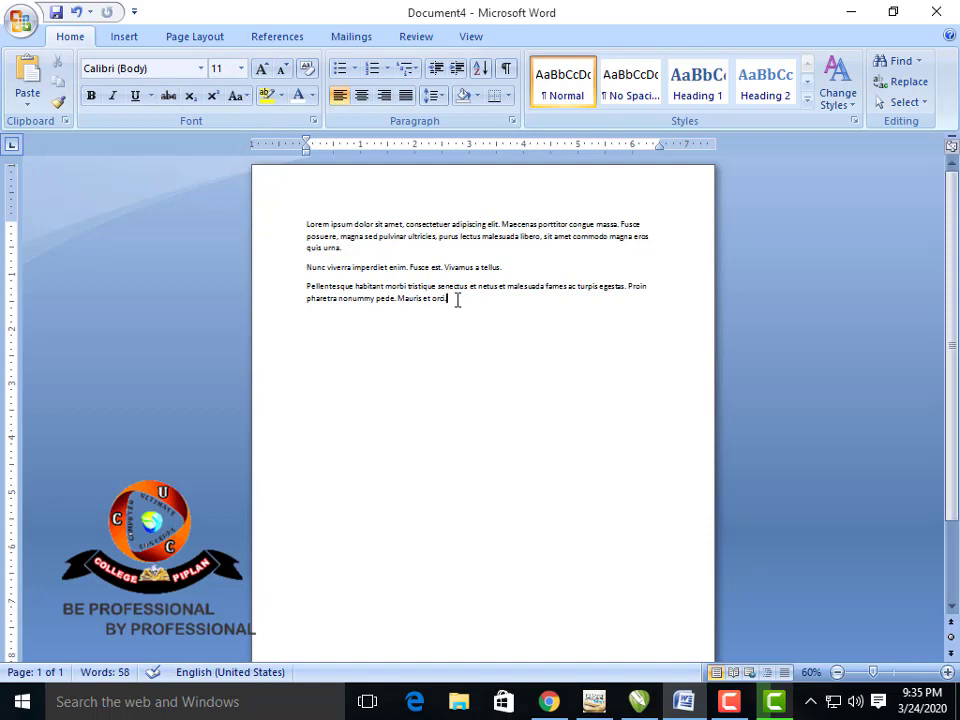
pyautogui.press('Return')
pyautogui.press('Return')
pyautogui.press('Return')
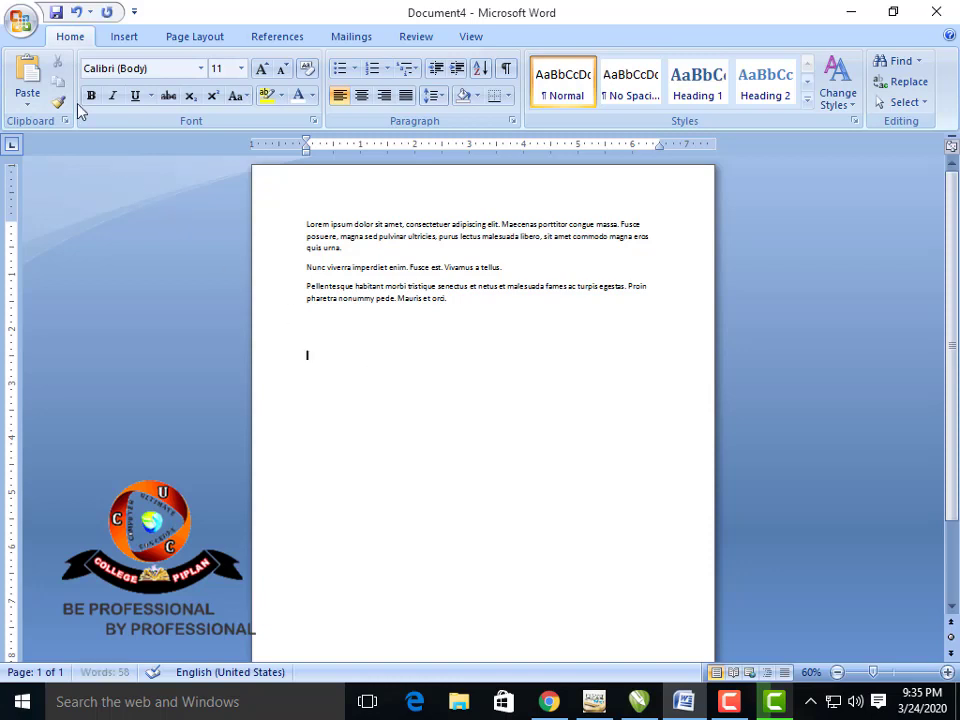
pyautogui.hotkey('ctrl', 'v')
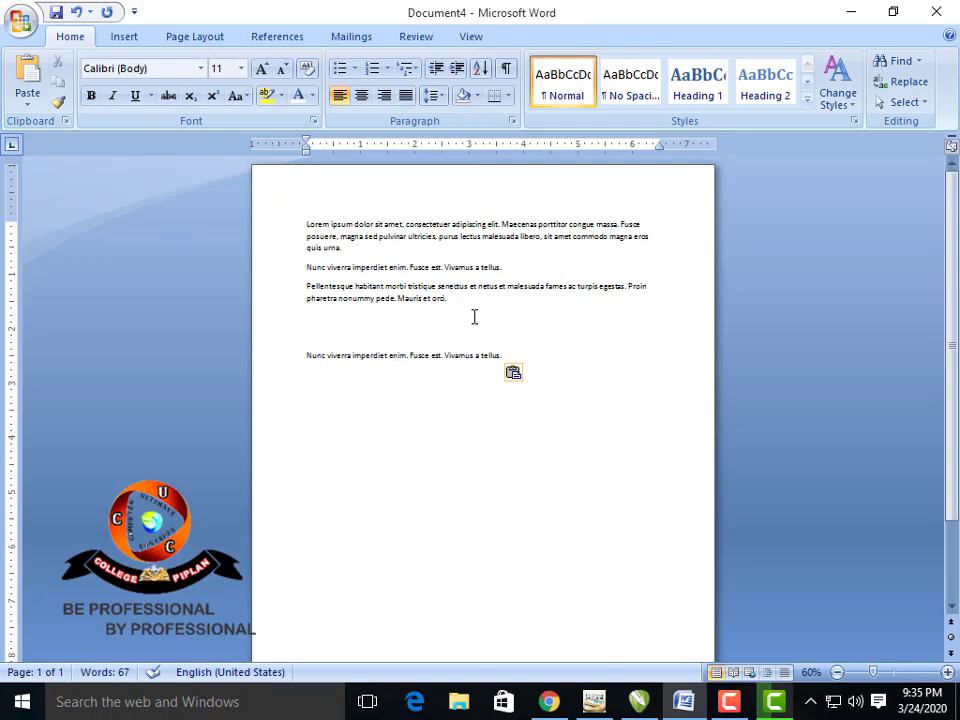
# Cut the original lorem ipsum paragraphs and paste them below the remaining Nunc viverra line
pyautogui.moveTo(467, 298)
pyautogui.mouseDown()
pyautogui.moveTo(344, 258)
pyautogui.moveTo(307, 236)
pyautogui.moveTo(306, 224)
pyautogui.moveTo(632, 327)
pyautogui.moveTo(647, 310)
pyautogui.mouseUp()
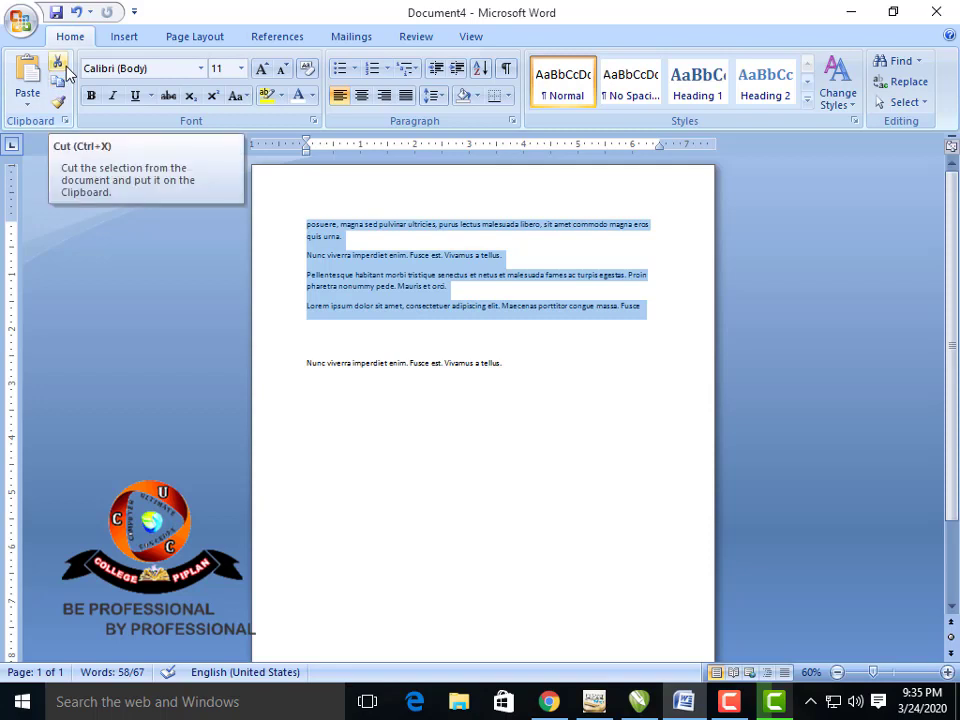
pyautogui.hotkey('ctrl', 'x')
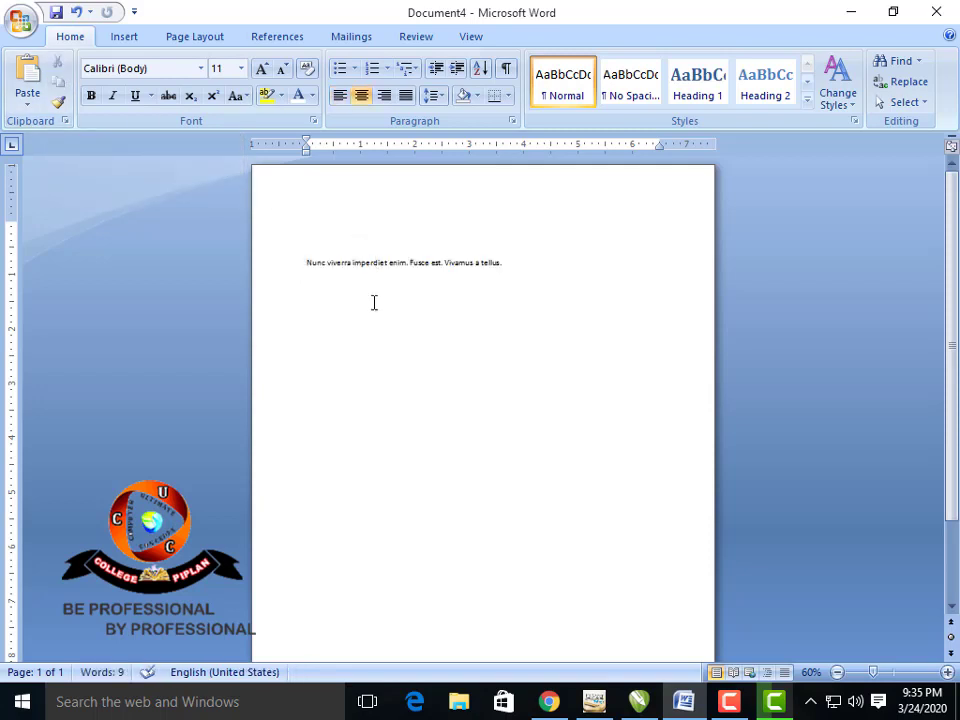
pyautogui.click(374, 302)
pyautogui.press('Return')
pyautogui.press('Return')
pyautogui.press('Return')
pyautogui.hotkey('ctrl', 'v')
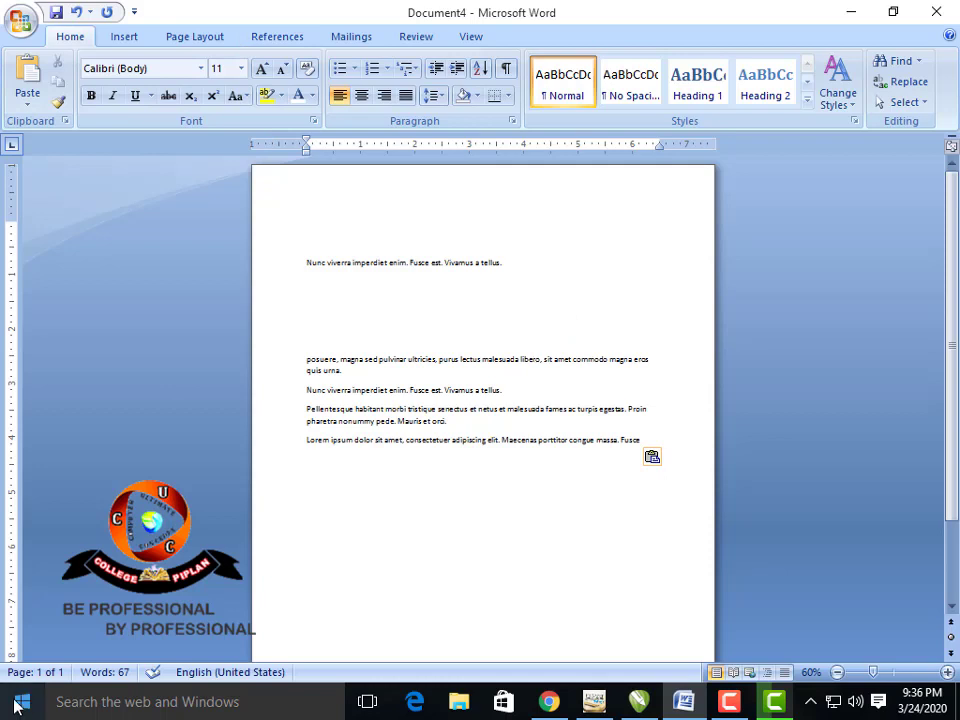
pyautogui.press('Up')
pyautogui.hotkey('ctrl', 'shift', 'Right')
# Apply the Arial Black font to the last Lorem ipsum paragraph
pyautogui.hotkey('ctrl', 'shift', 'Right')
pyautogui.hotkey('ctrl', 'shift', 'Right')
pyautogui.hotkey('ctrl', 'shift', 'Right')
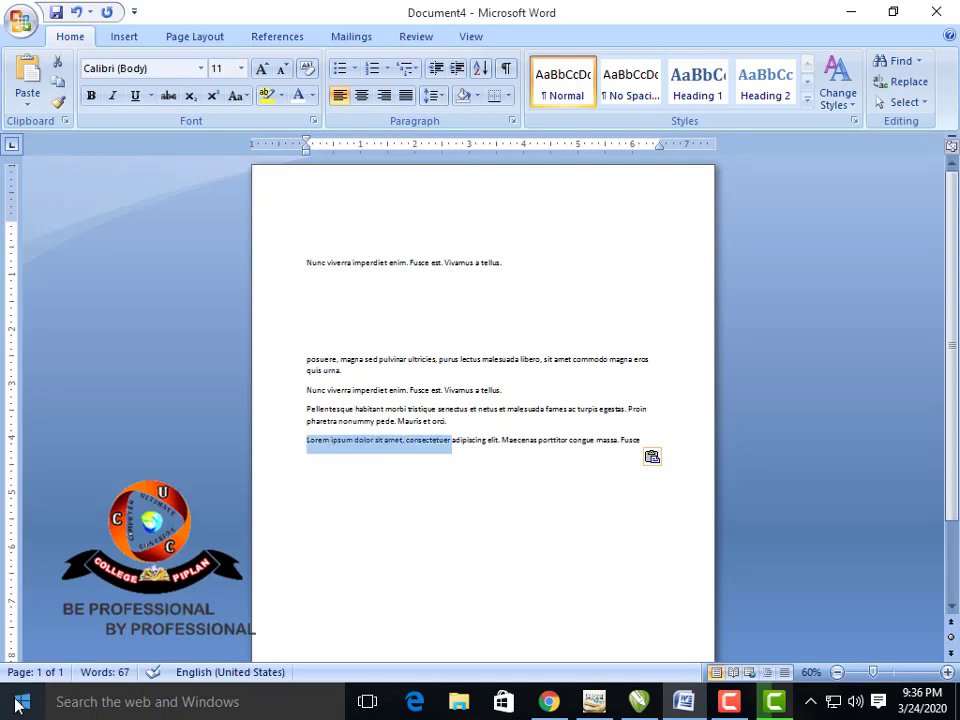
pyautogui.hotkey('ctrl', 'shift', 'Right')
pyautogui.hotkey('ctrl', 'shift', 'Right')
pyautogui.hotkey('ctrl', 'shift', 'Right')
pyautogui.hotkey('ctrl', 'shift', 'Right')
pyautogui.hotkey('ctrl', 'shift', 'Right')
pyautogui.hotkey('ctrl', 'shift', 'Right')
pyautogui.hotkey('ctrl', 'shift', 'Right')
pyautogui.hotkey('ctrl', 'shift', 'Right')
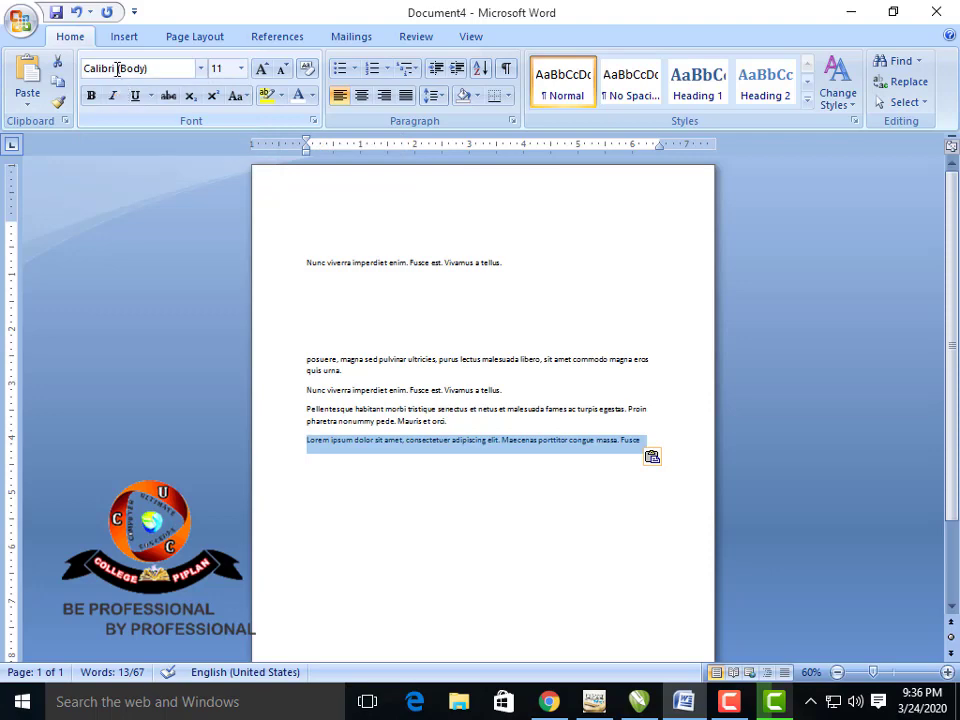
pyautogui.click(203, 69)
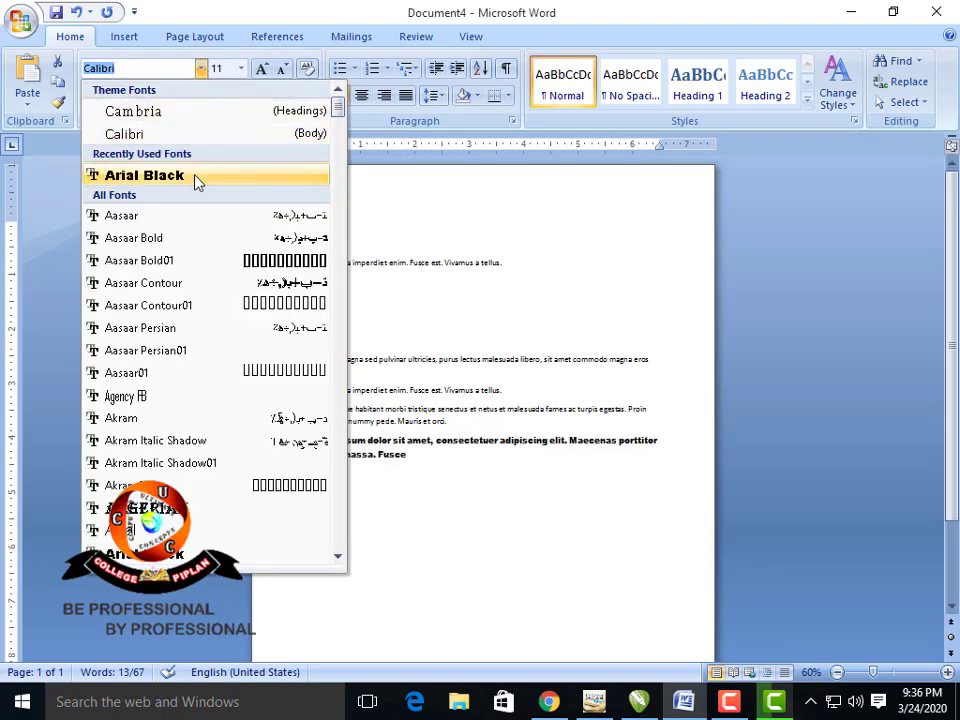
pyautogui.click(197, 180)
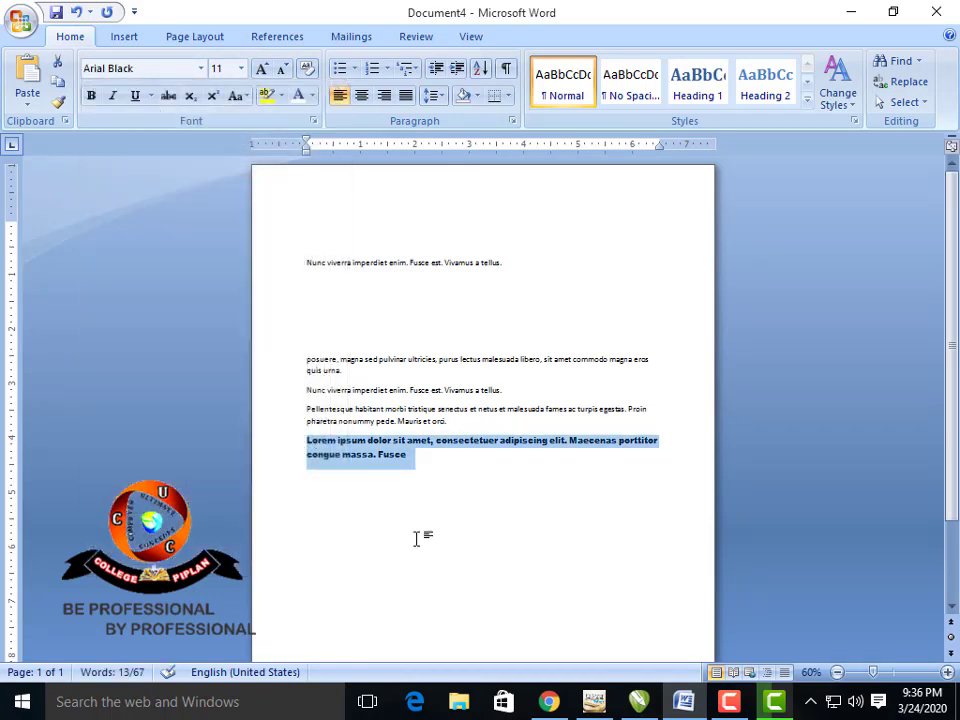
# Grow the paragraph to 28 pt, then shrink it back to 20 pt
pyautogui.click(261, 68)
pyautogui.click(261, 68)
pyautogui.click(261, 68)
pyautogui.click(261, 68)
pyautogui.click(261, 68)
pyautogui.click(266, 77)
pyautogui.click(266, 77)
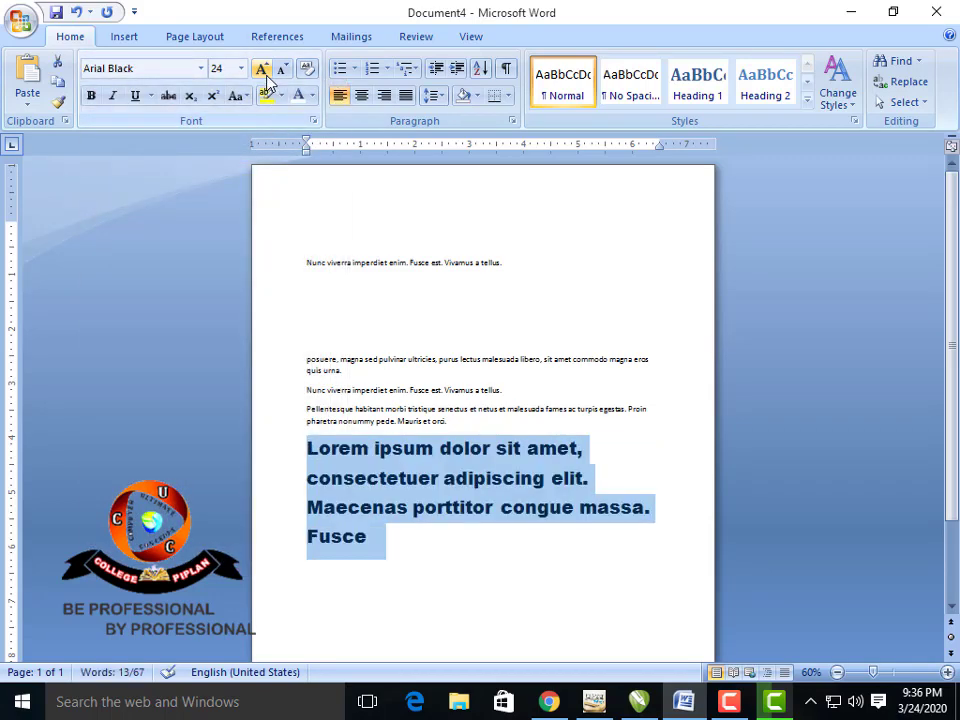
pyautogui.click(263, 72)
pyautogui.click(263, 72)
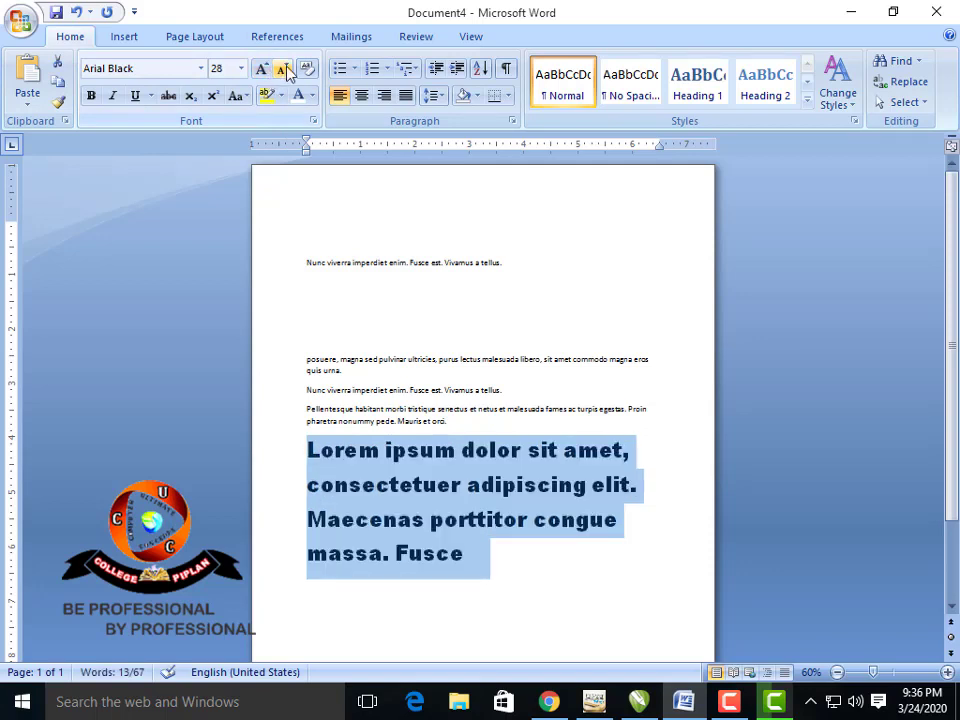
pyautogui.click(284, 70)
pyautogui.click(284, 70)
pyautogui.click(284, 70)
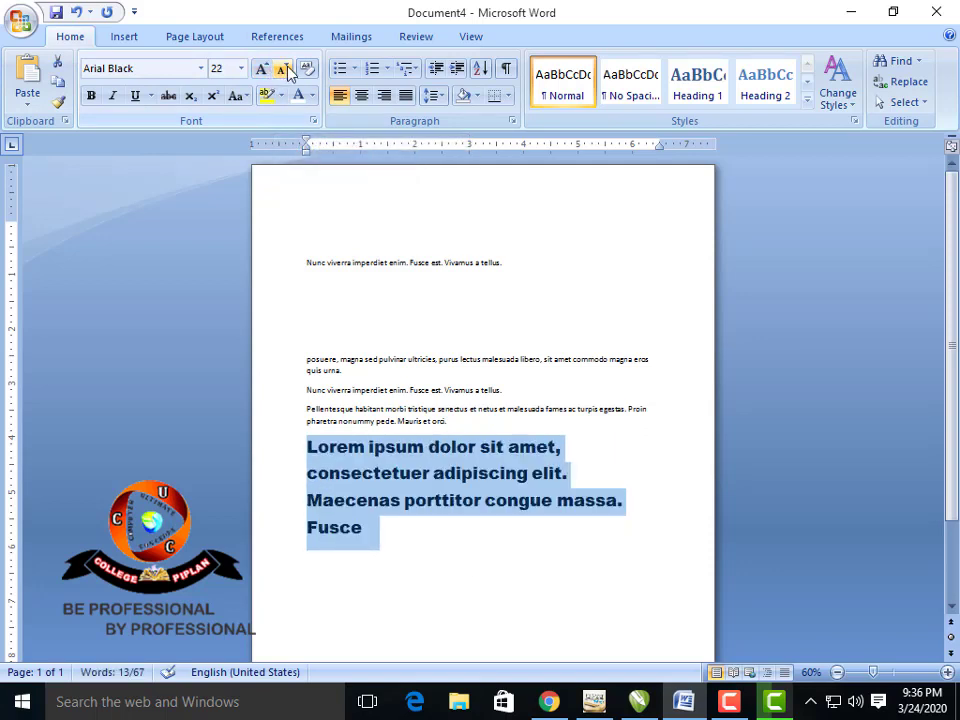
pyautogui.click(287, 73)
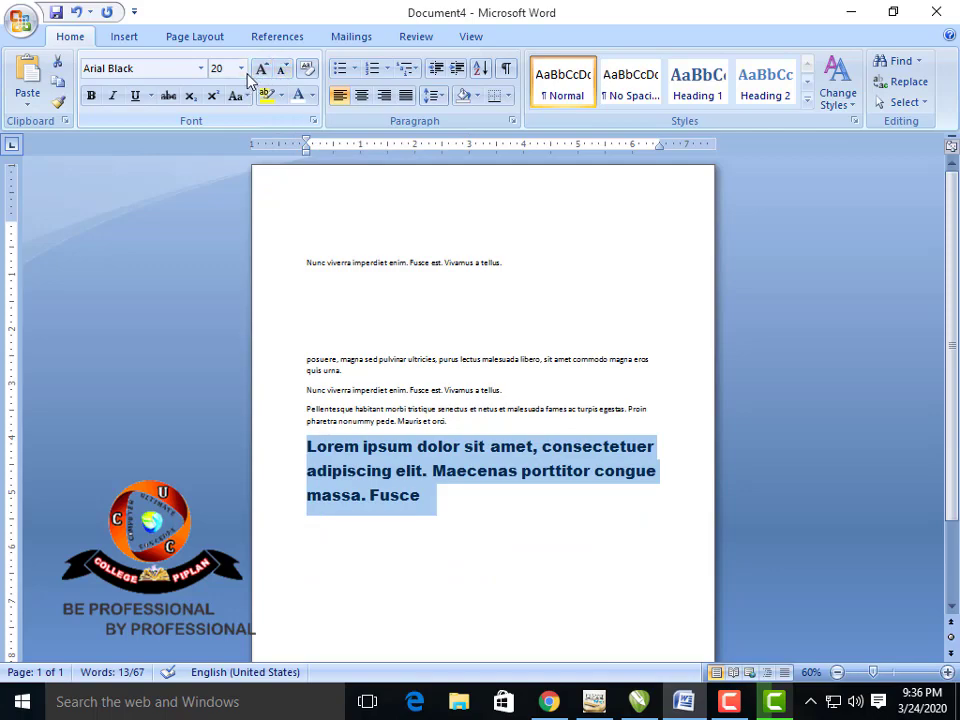
pyautogui.click(241, 70)
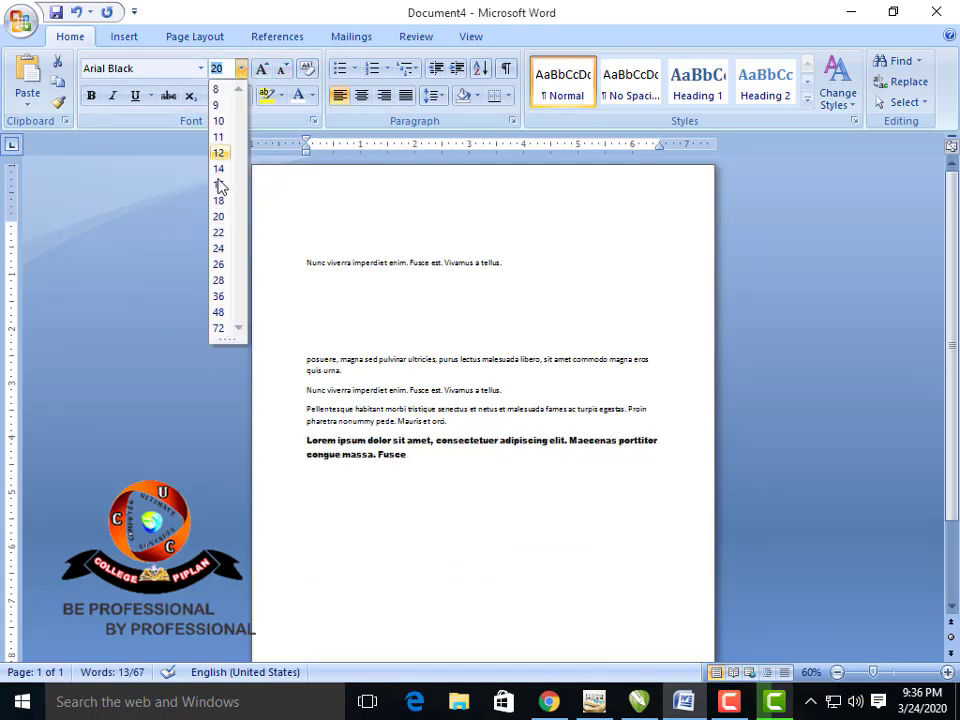
pyautogui.click(267, 24)
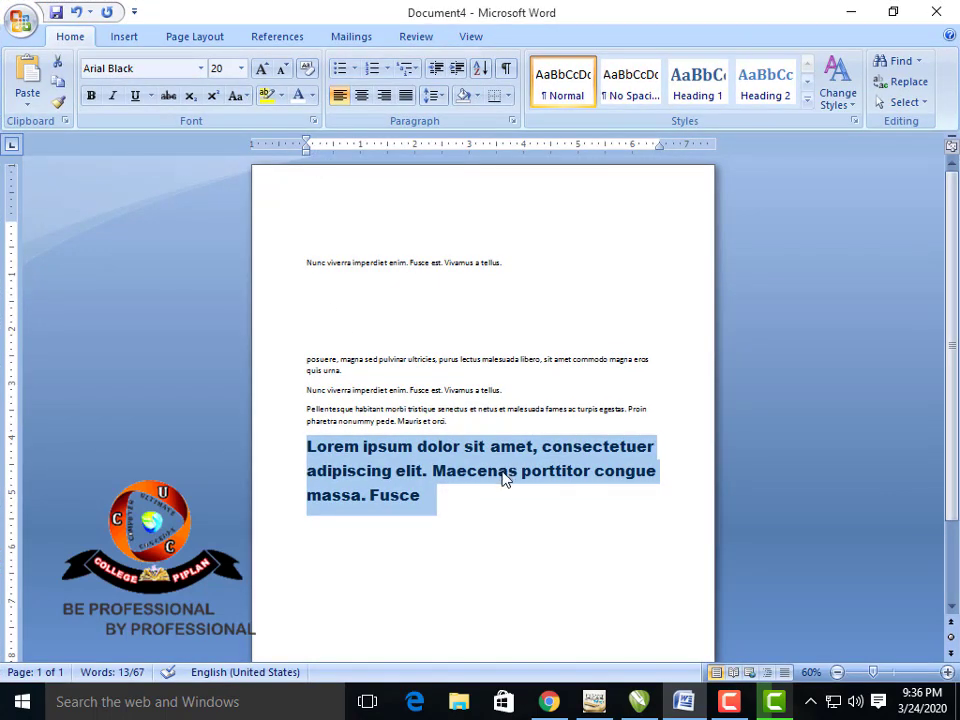
pyautogui.click(466, 499)
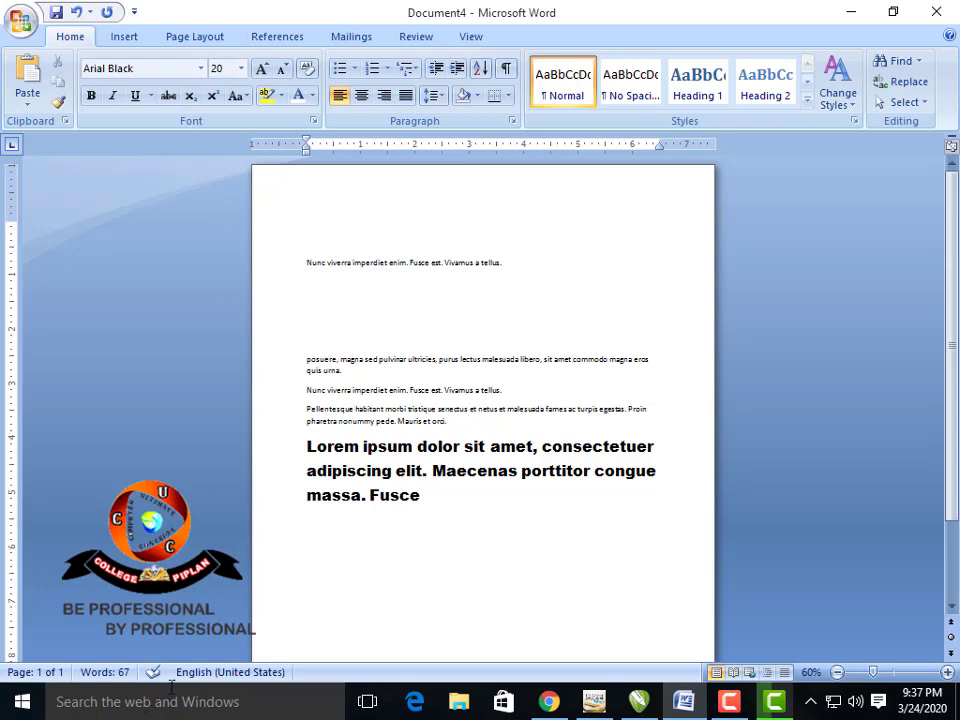
pyautogui.hotkey('ctrl', 'shift', 'Left')
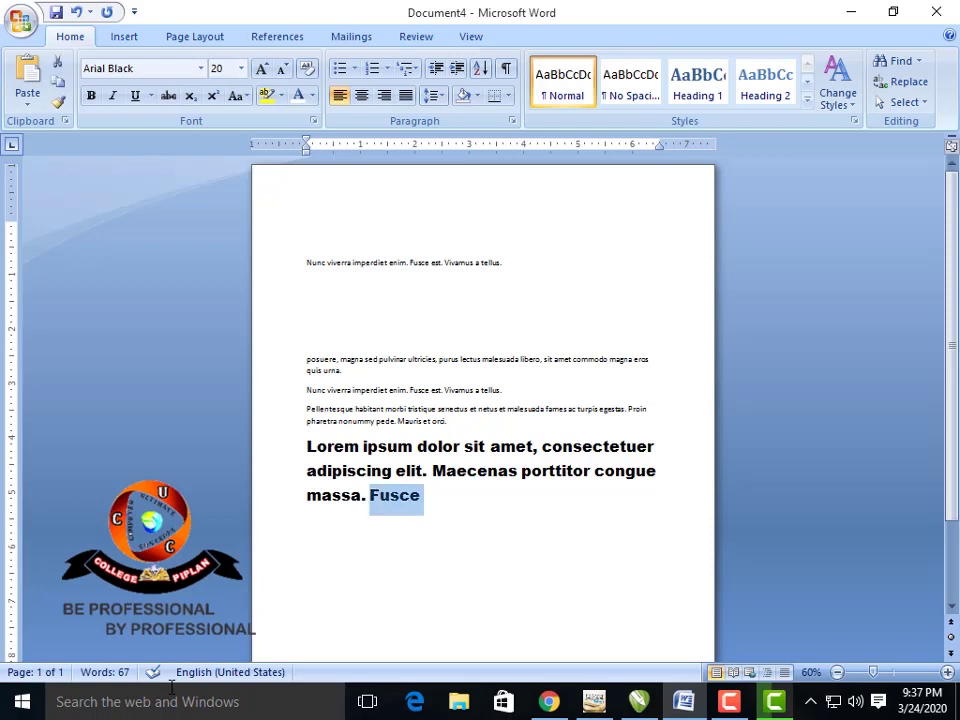
pyautogui.hotkey('shift', 'Home')
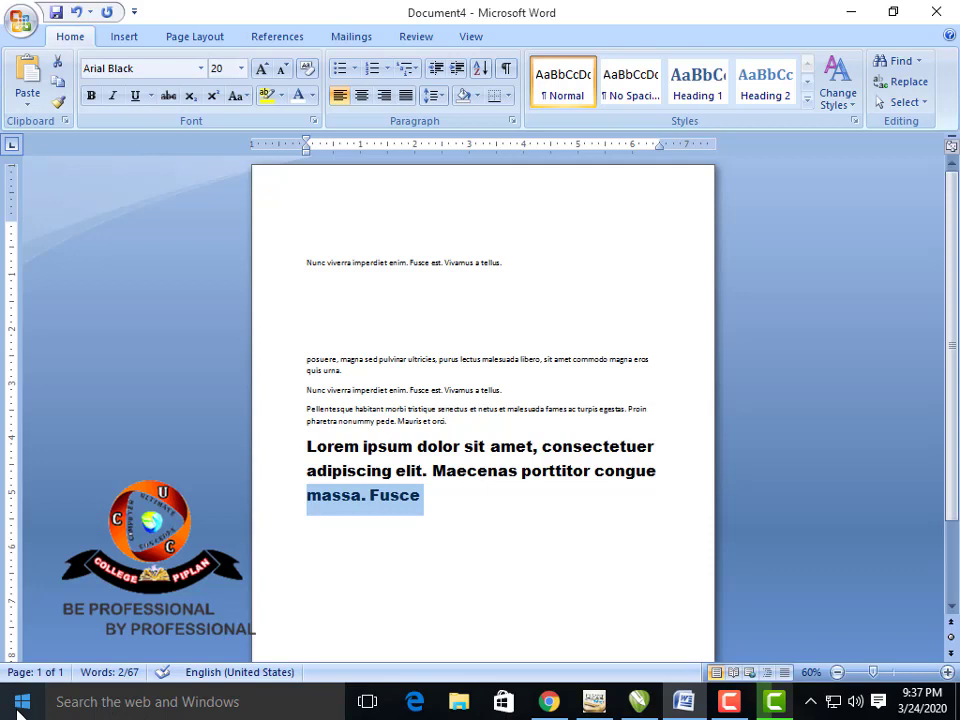
pyautogui.hotkey('ctrl', ']')
pyautogui.hotkey('ctrl', ']')
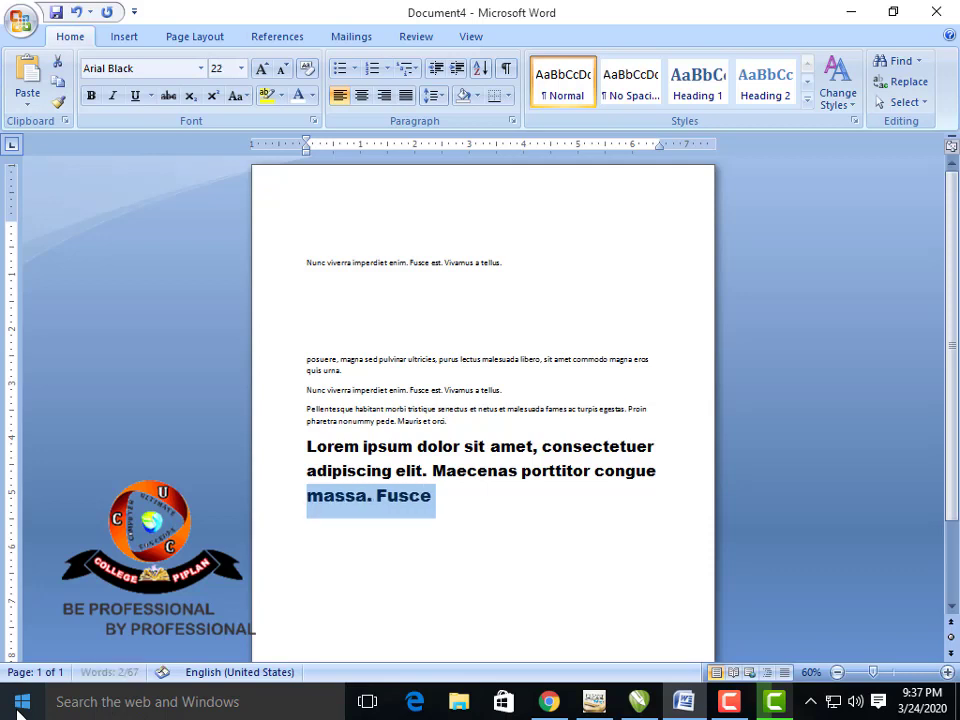
pyautogui.hotkey('ctrl', ']')
pyautogui.hotkey('ctrl', ']')
pyautogui.hotkey('ctrl', ']')
pyautogui.hotkey('ctrl', ']')
pyautogui.hotkey('ctrl', ']')
pyautogui.hotkey('ctrl', ']')
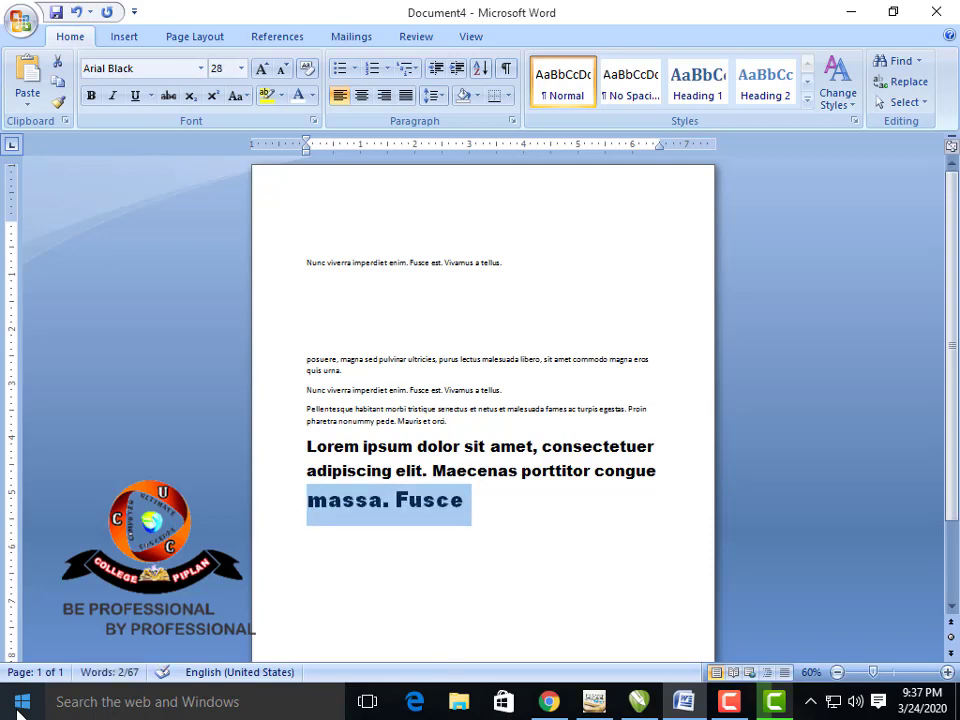
pyautogui.hotkey('ctrl', '[')
pyautogui.hotkey('ctrl', '[')
pyautogui.hotkey('ctrl', '[')
pyautogui.hotkey('ctrl', '[')
pyautogui.hotkey('ctrl', '[')
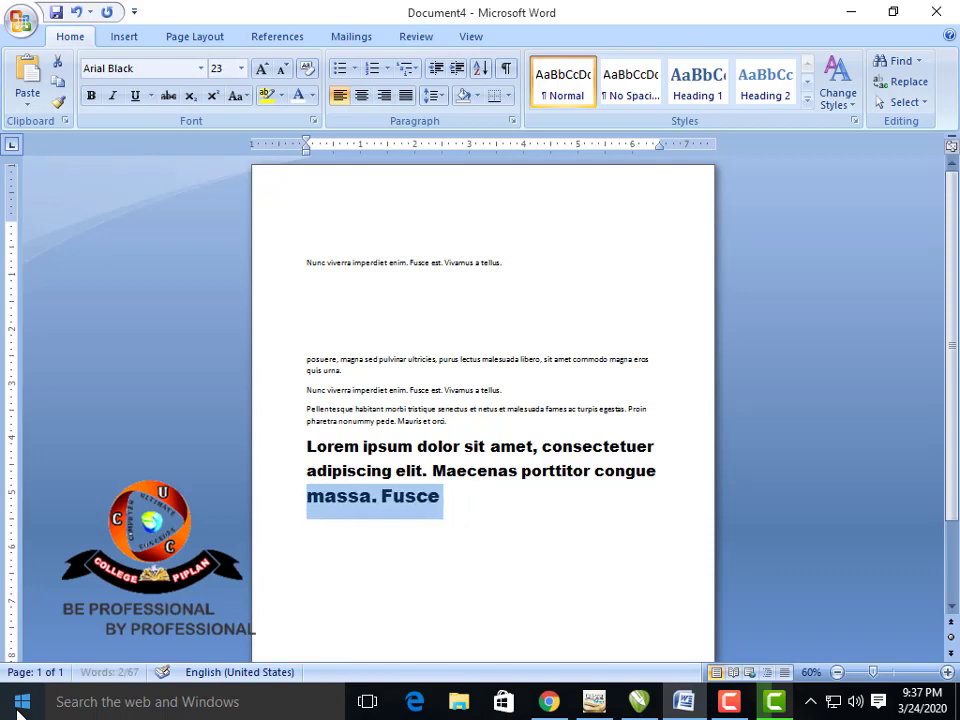
pyautogui.hotkey('ctrl', '[')
pyautogui.hotkey('ctrl', '[')
pyautogui.hotkey('ctrl', '[')
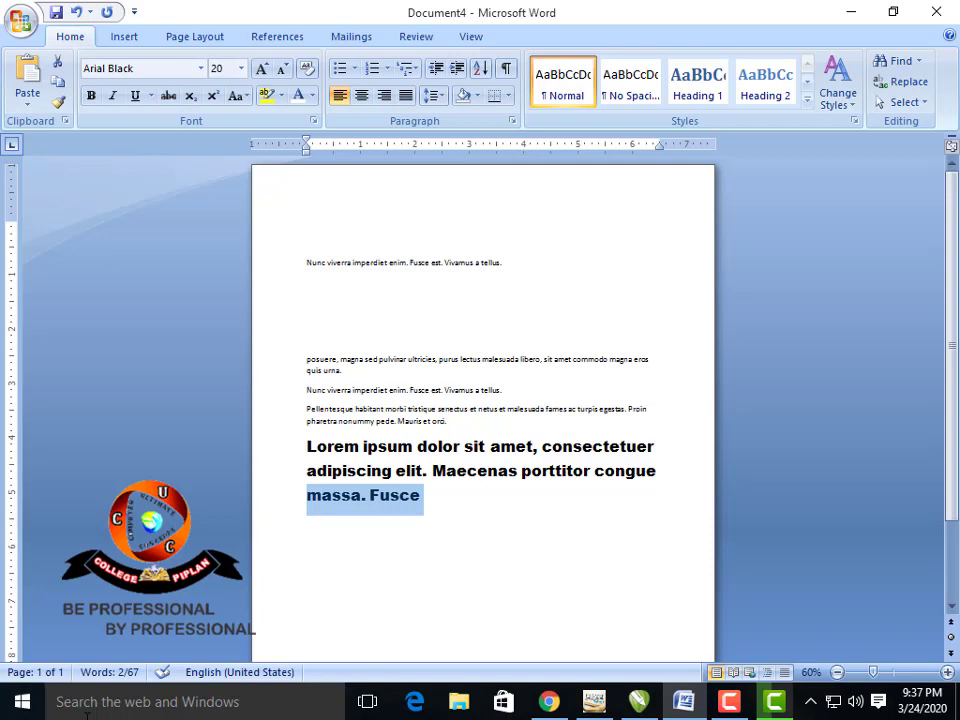
pyautogui.hotkey('ctrl', 'shift', '.')
pyautogui.hotkey('ctrl', 'shift', '.')
pyautogui.hotkey('ctrl', 'shift', '.')
pyautogui.hotkey('ctrl', 'shift', '.')
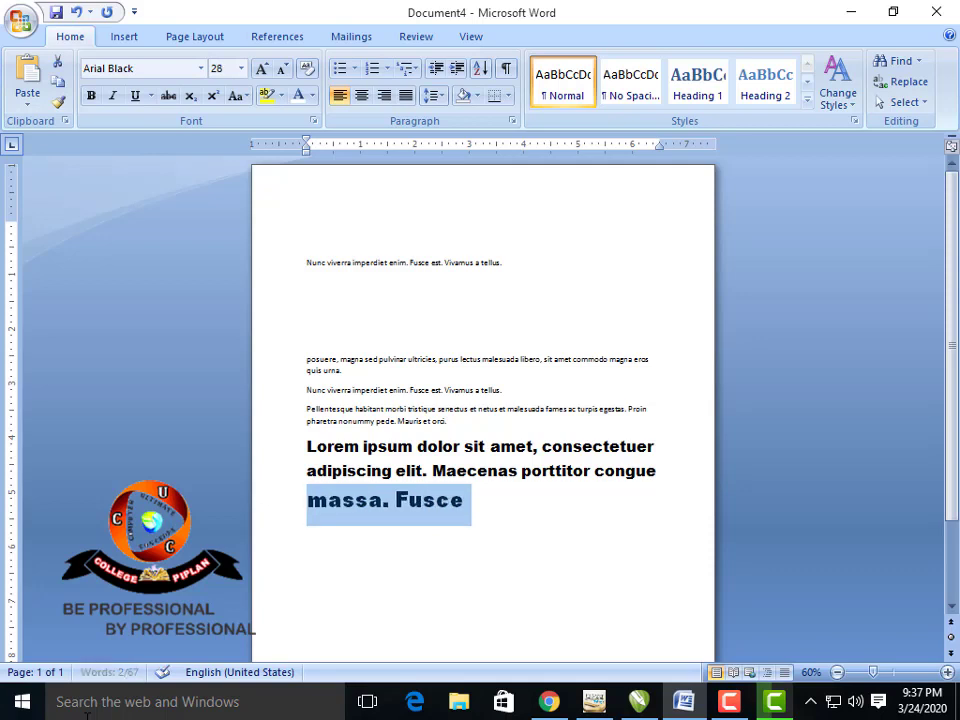
pyautogui.hotkey('ctrl', 'shift', '.')
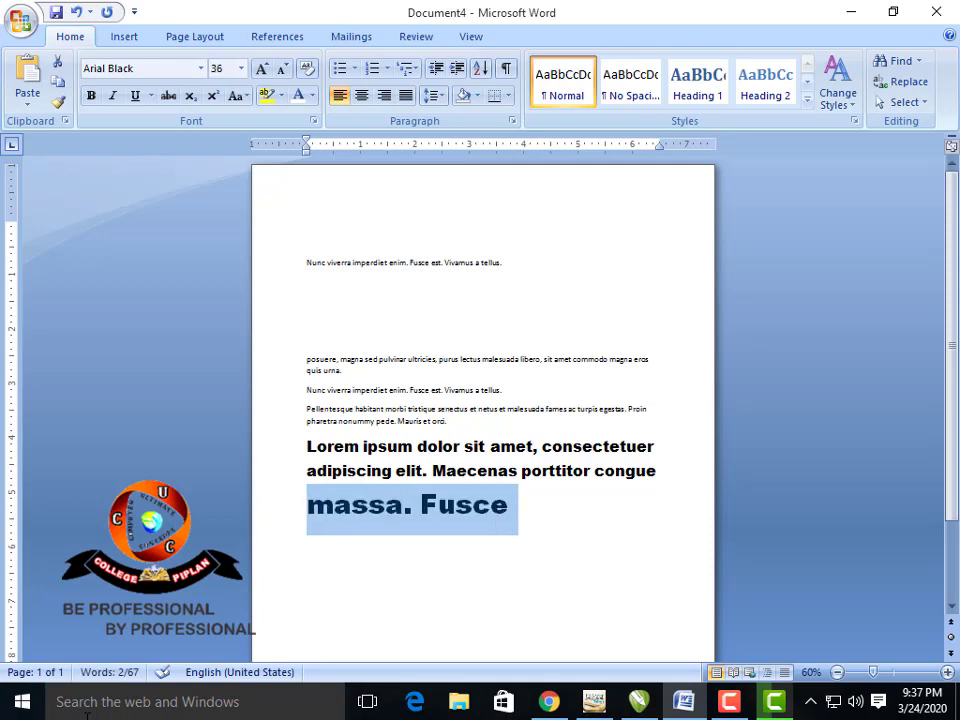
pyautogui.hotkey('ctrl', 'shift', ',')
pyautogui.hotkey('ctrl', 'shift', ',')
pyautogui.hotkey('ctrl', 'shift', ',')
pyautogui.hotkey('ctrl', 'shift', ',')
pyautogui.hotkey('ctrl', 'shift', ',')
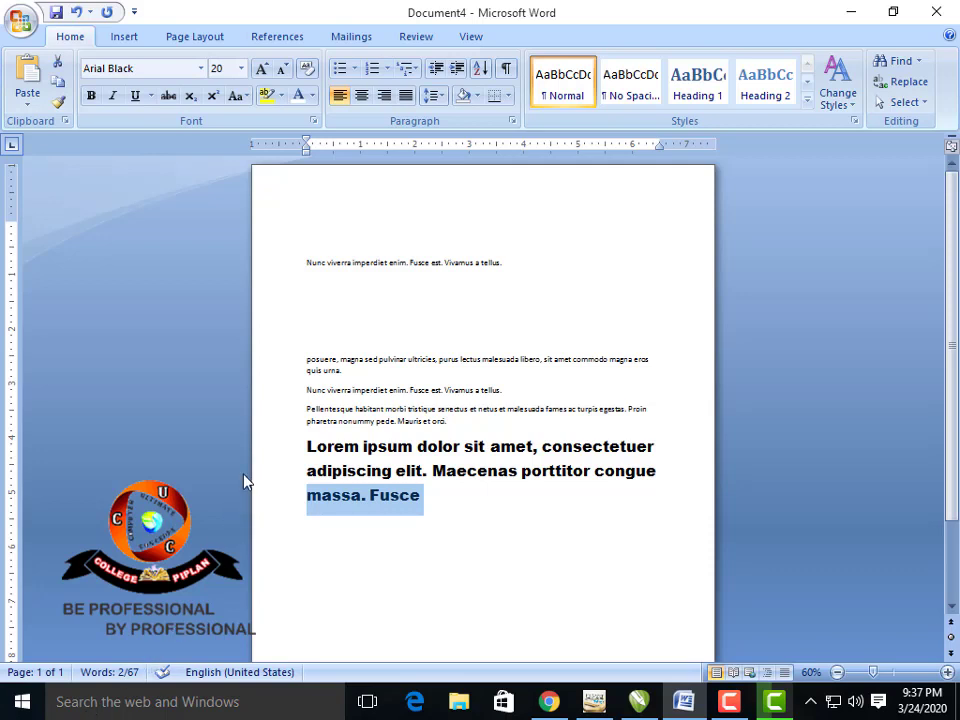
pyautogui.click(432, 497)
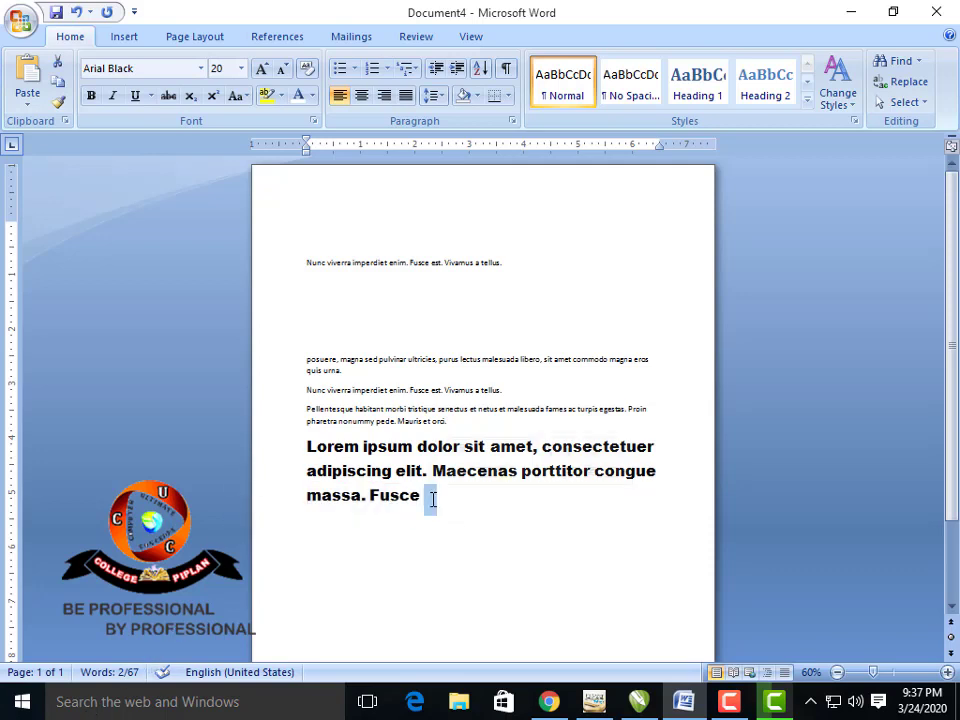
pyautogui.moveTo(432, 497); pyautogui.dragTo(282, 448)
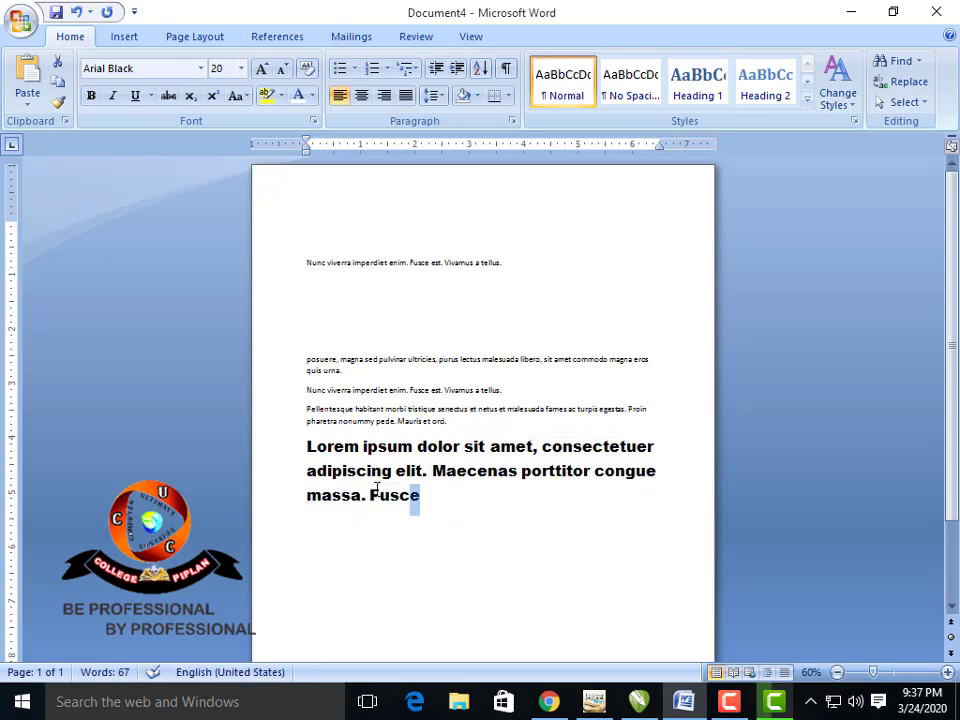
pyautogui.click(282, 448)
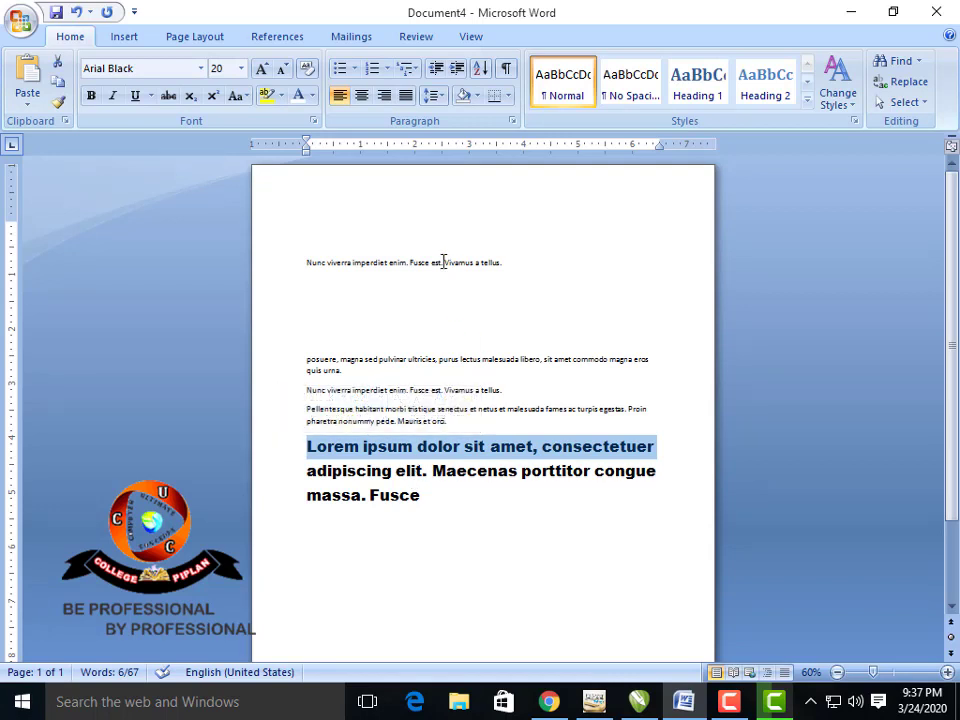
pyautogui.click(60, 104)
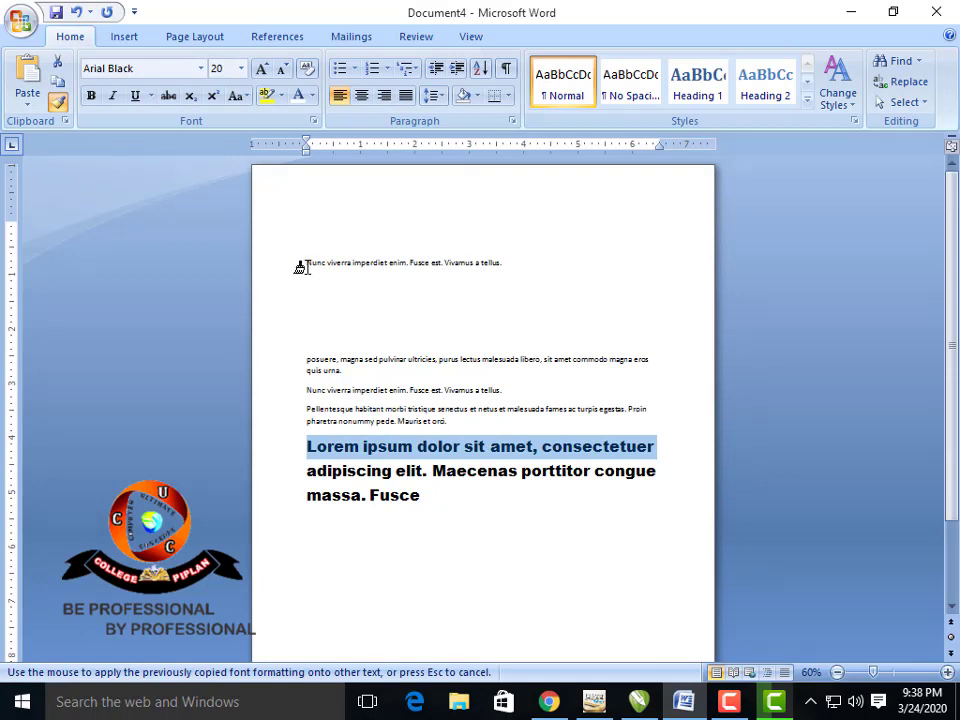
pyautogui.moveTo(303, 265); pyautogui.dragTo(494, 268)
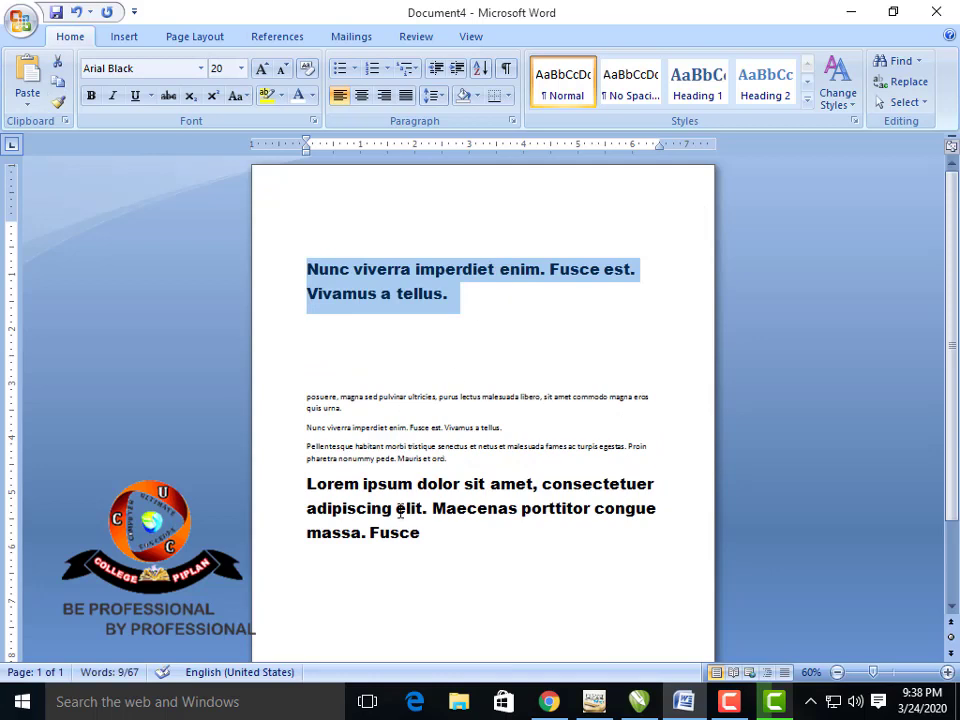
pyautogui.click(372, 458)
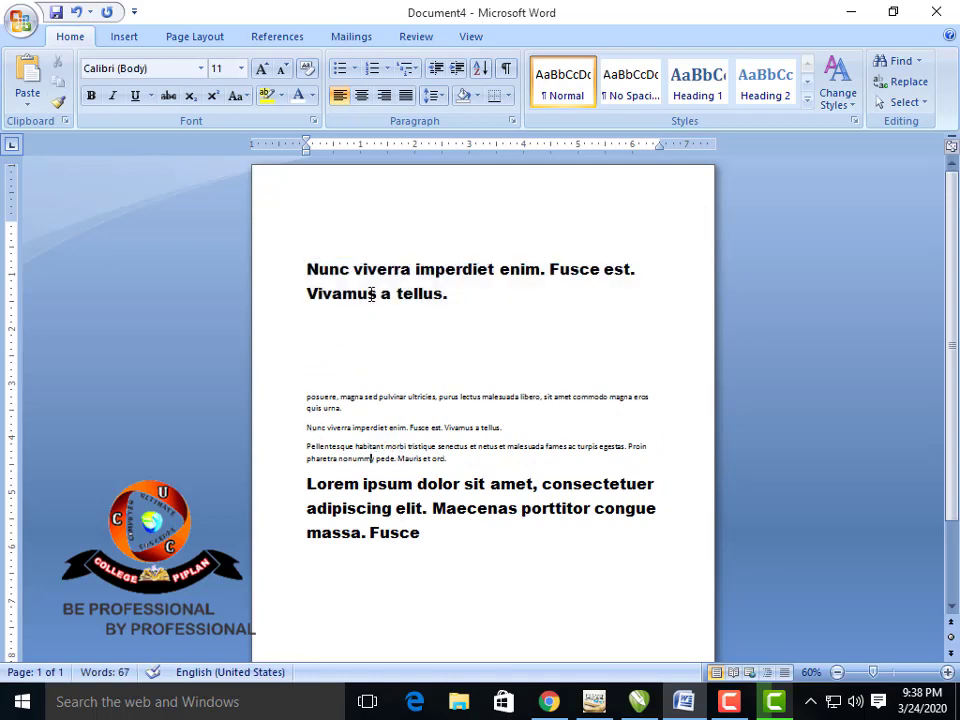
pyautogui.moveTo(426, 400); pyautogui.dragTo(373, 402)
pyautogui.click(59, 104)
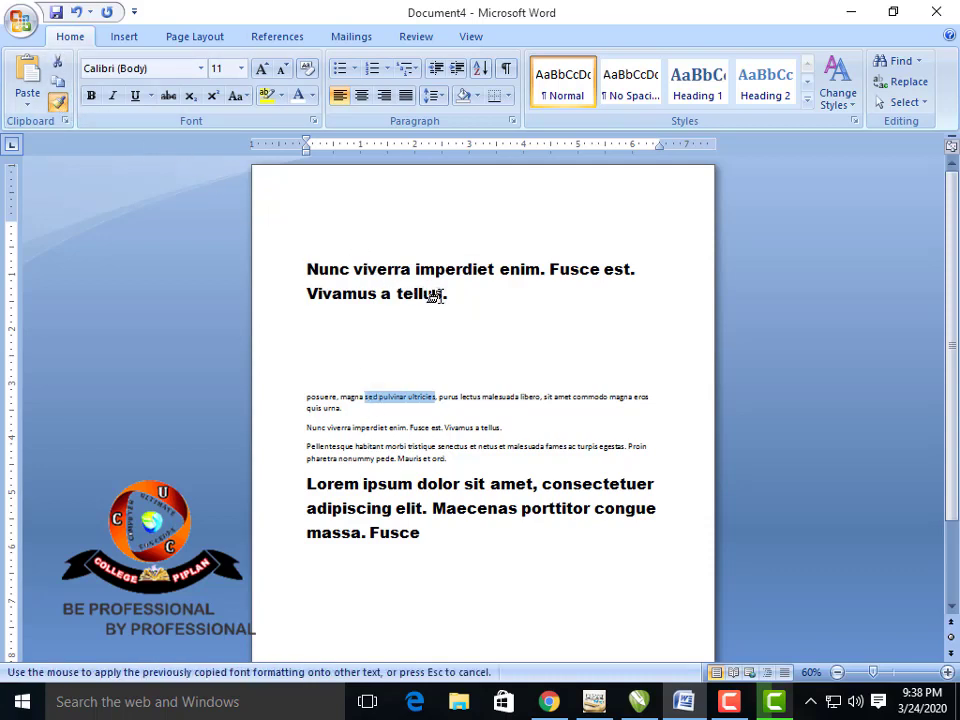
pyautogui.moveTo(450, 294); pyautogui.dragTo(315, 273)
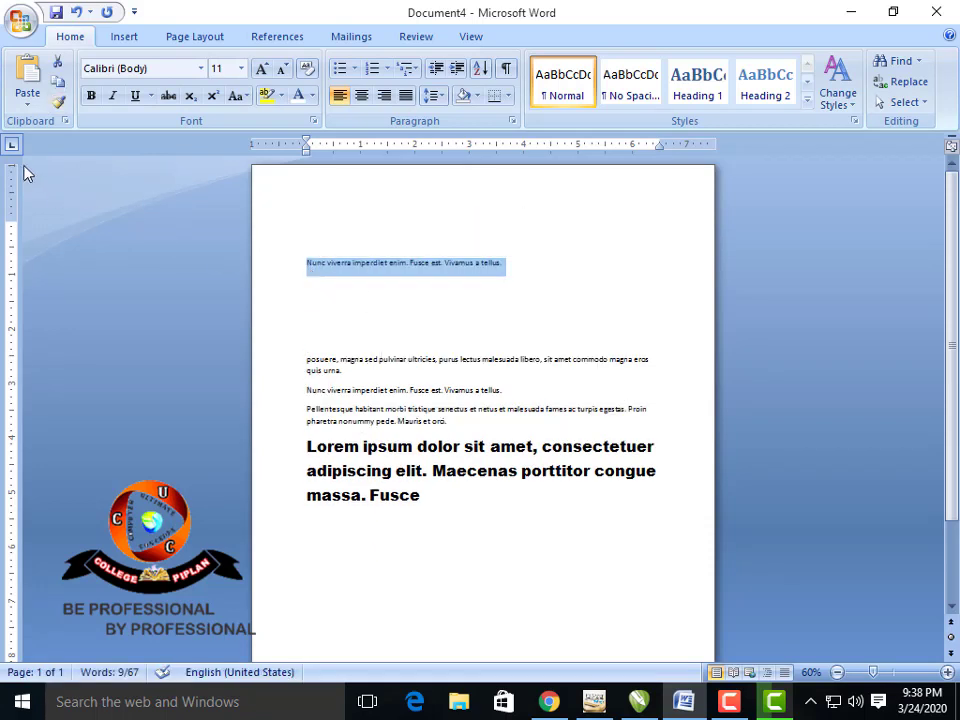
pyautogui.click(486, 369)
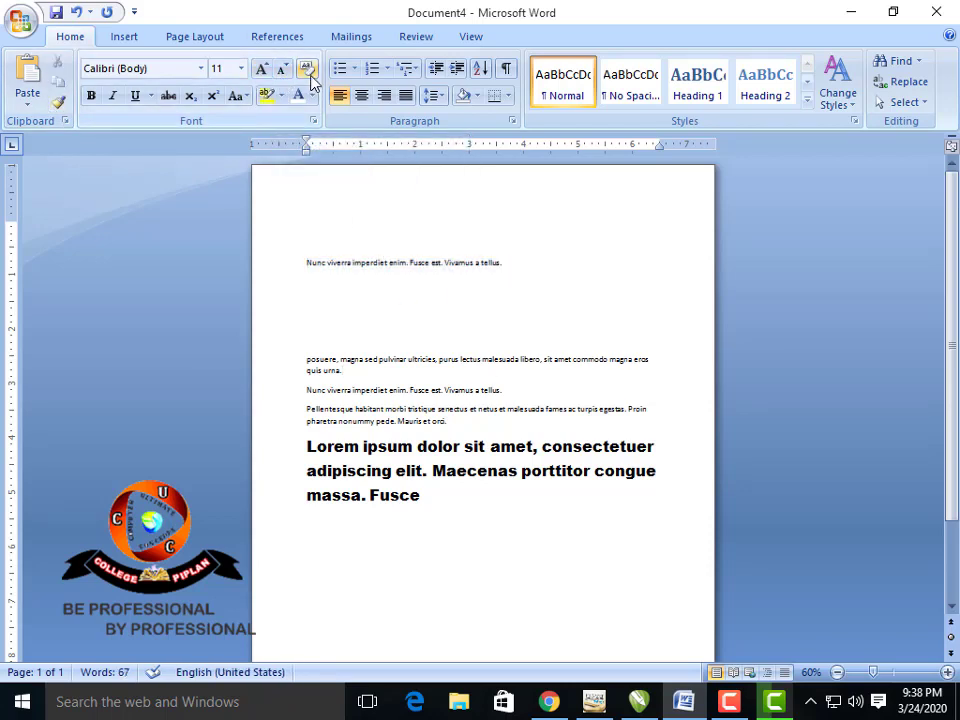
pyautogui.click(451, 507)
# Clear all formatting from the Lorem ipsum paragraph, testing undo and redo of the change
pyautogui.moveTo(451, 507); pyautogui.dragTo(306, 446)
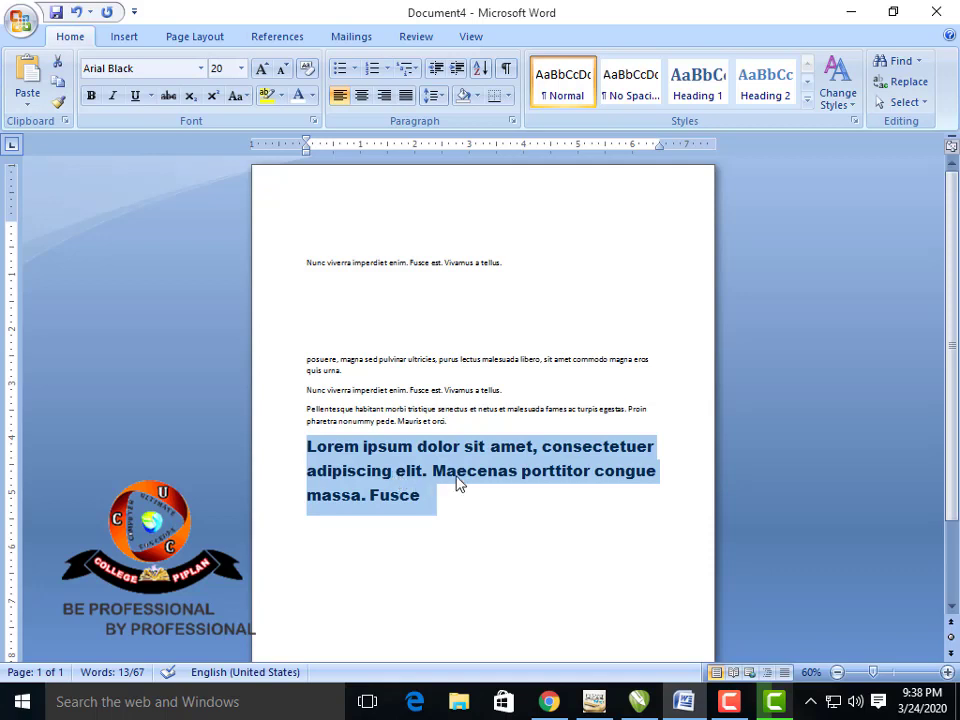
pyautogui.click(308, 70)
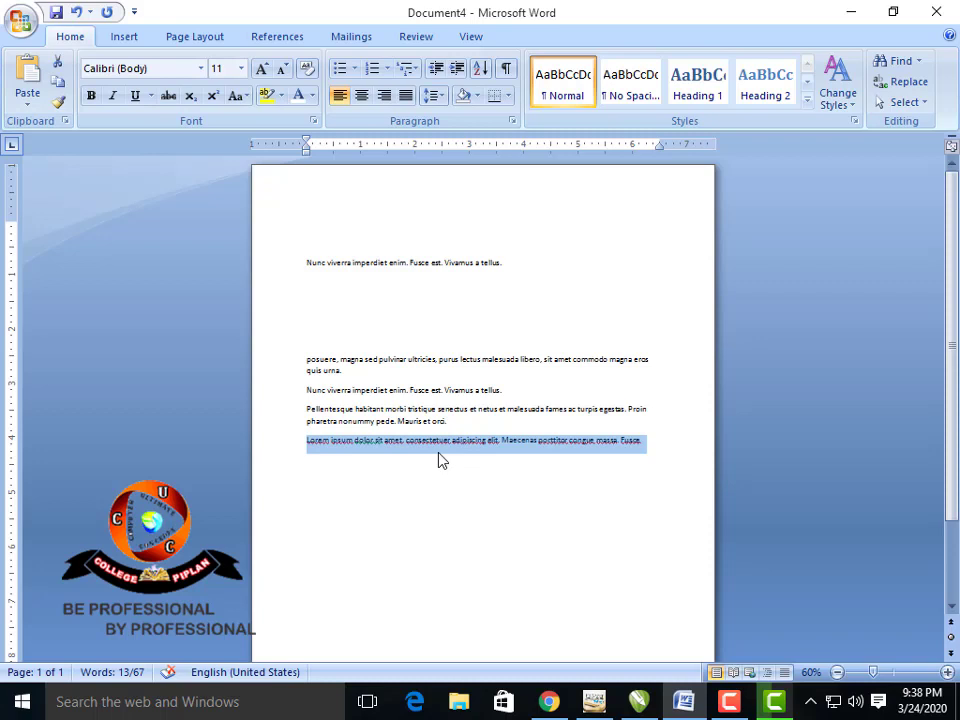
pyautogui.hotkey('ctrl', 'z')
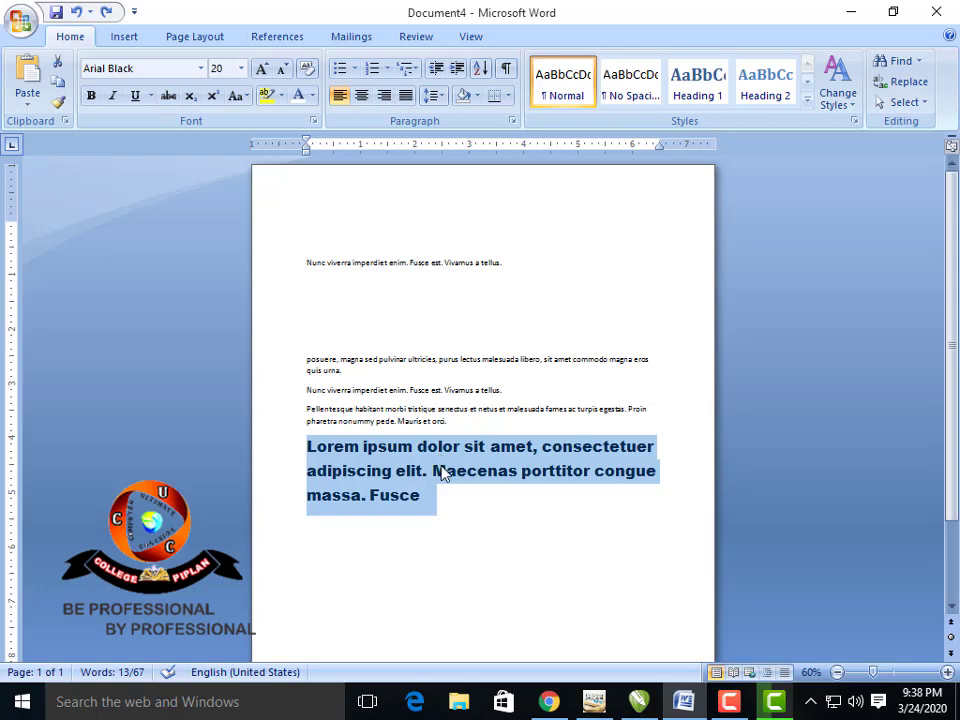
pyautogui.hotkey('ctrl', 'y')
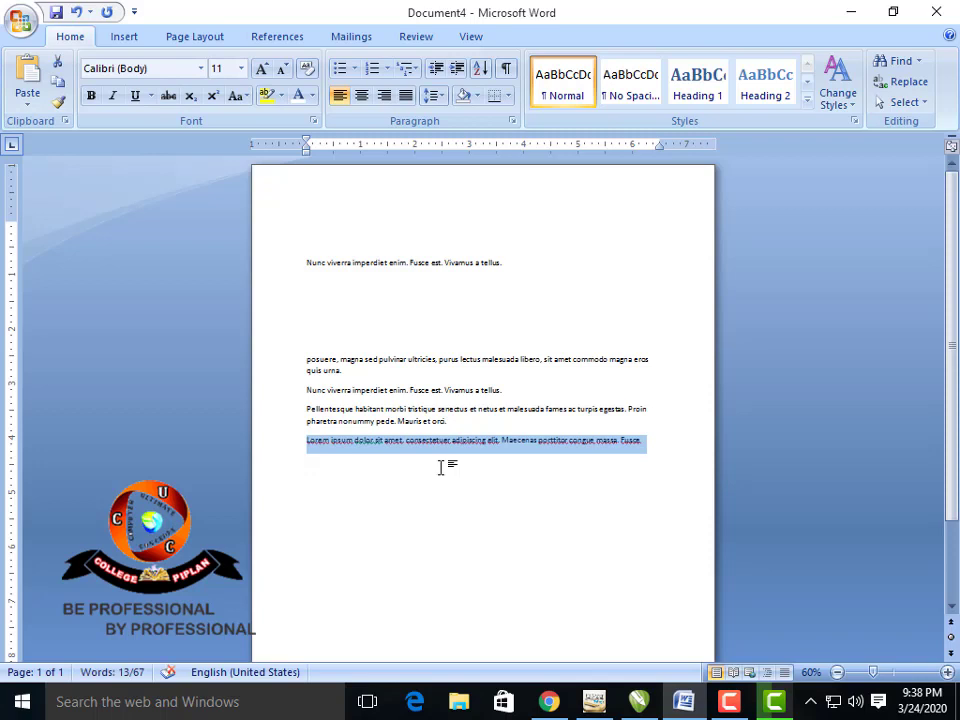
pyautogui.hotkey('ctrl', 'z')
pyautogui.hotkey('ctrl', 'y')
# Try bold and italic on the top Nunc viverra line, leaving both off
pyautogui.moveTo(506, 265); pyautogui.dragTo(297, 271)
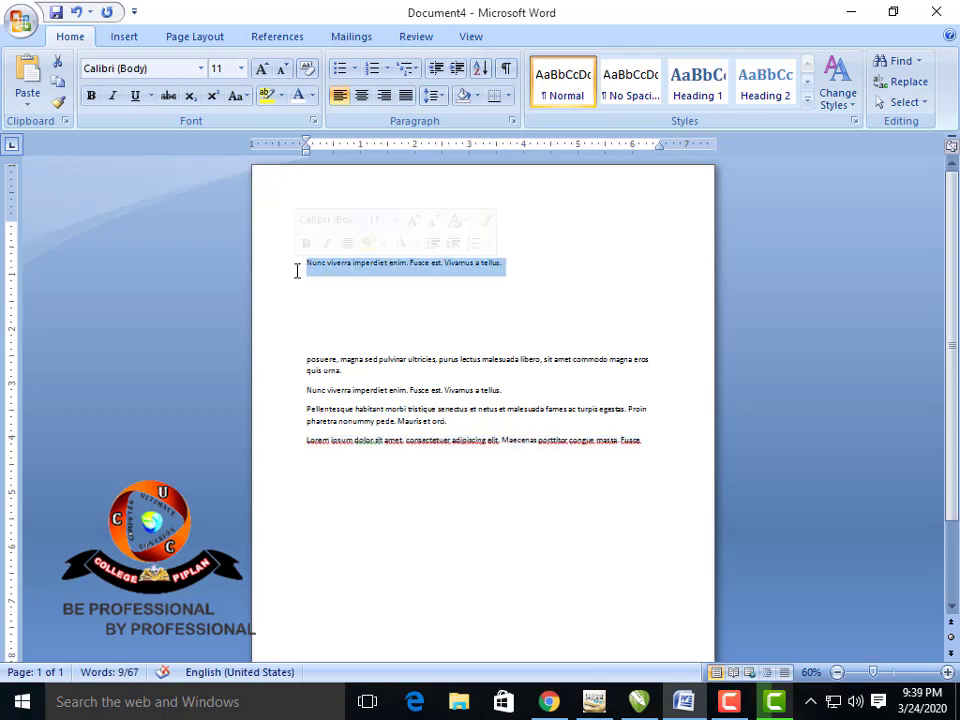
pyautogui.click(92, 107)
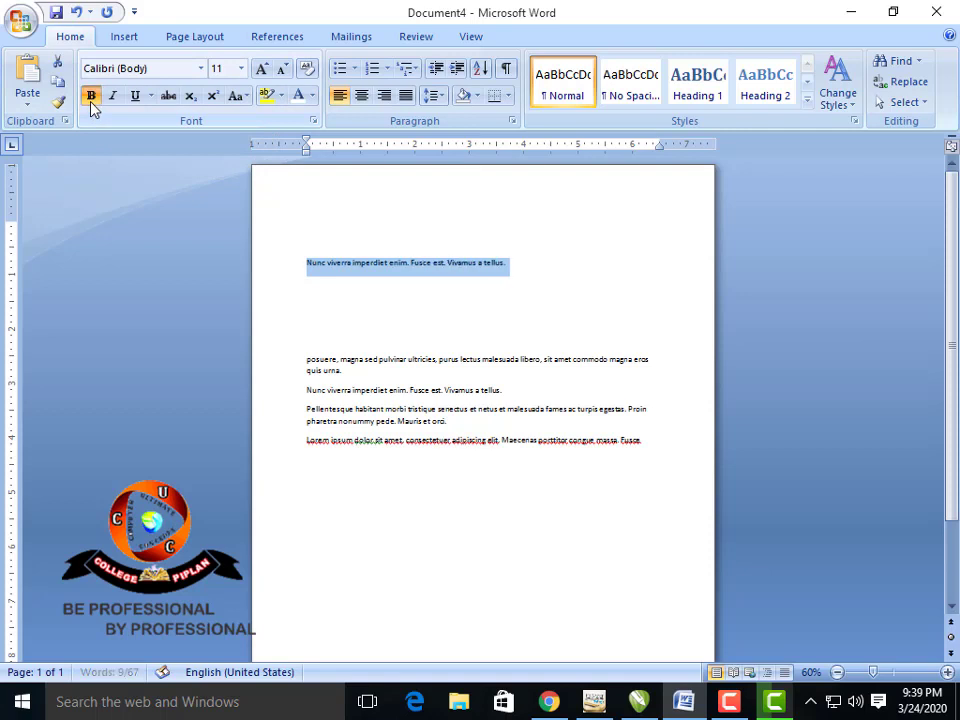
pyautogui.click(90, 100)
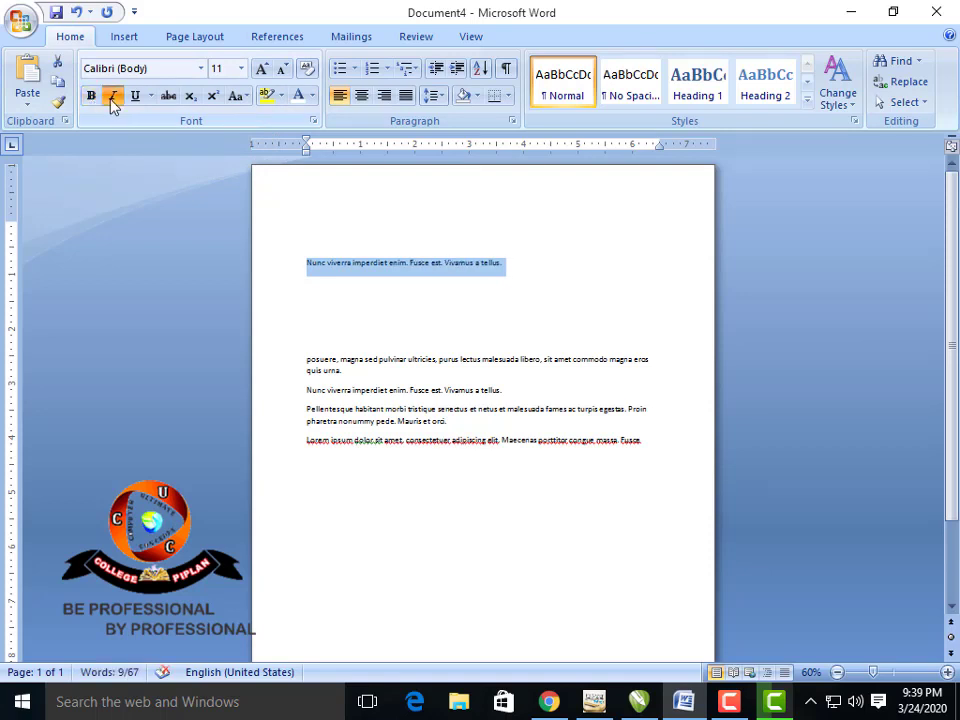
pyautogui.click(113, 100)
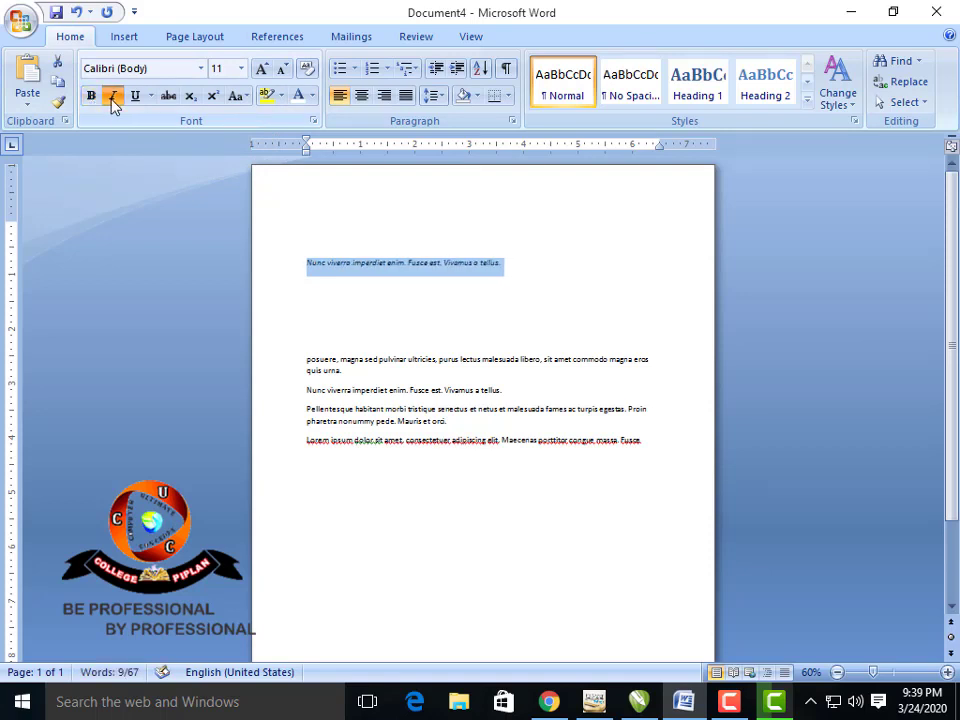
pyautogui.click(112, 100)
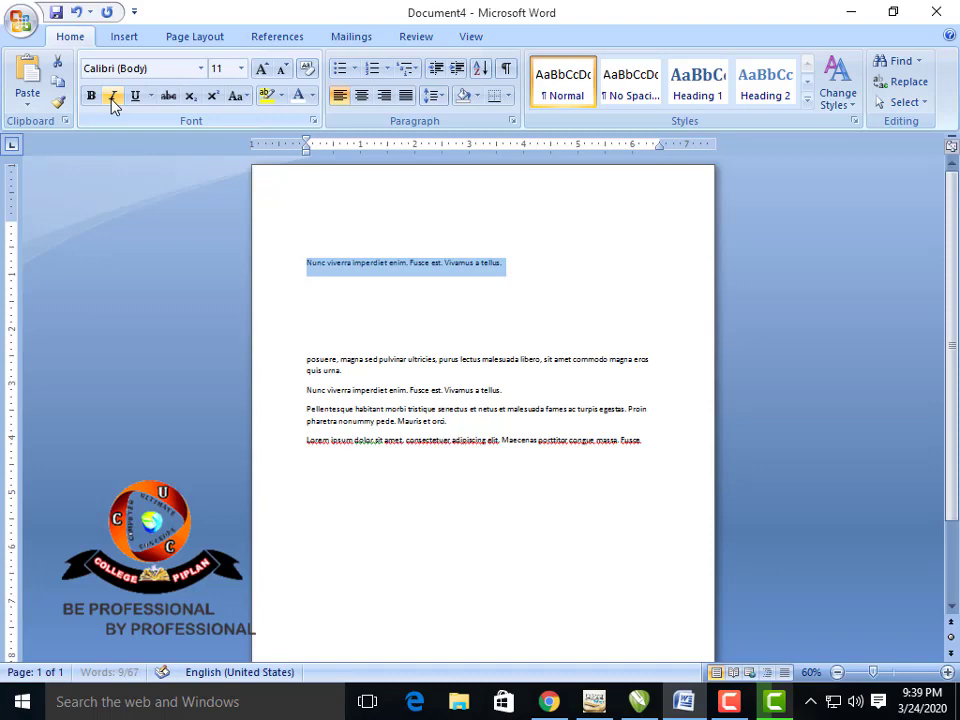
# Grow the Nunc viverra line to 22 pt, toggling italics on and off again
pyautogui.click(262, 69)
pyautogui.click(262, 69)
pyautogui.click(262, 69)
pyautogui.click(262, 69)
pyautogui.click(262, 69)
pyautogui.click(262, 69)
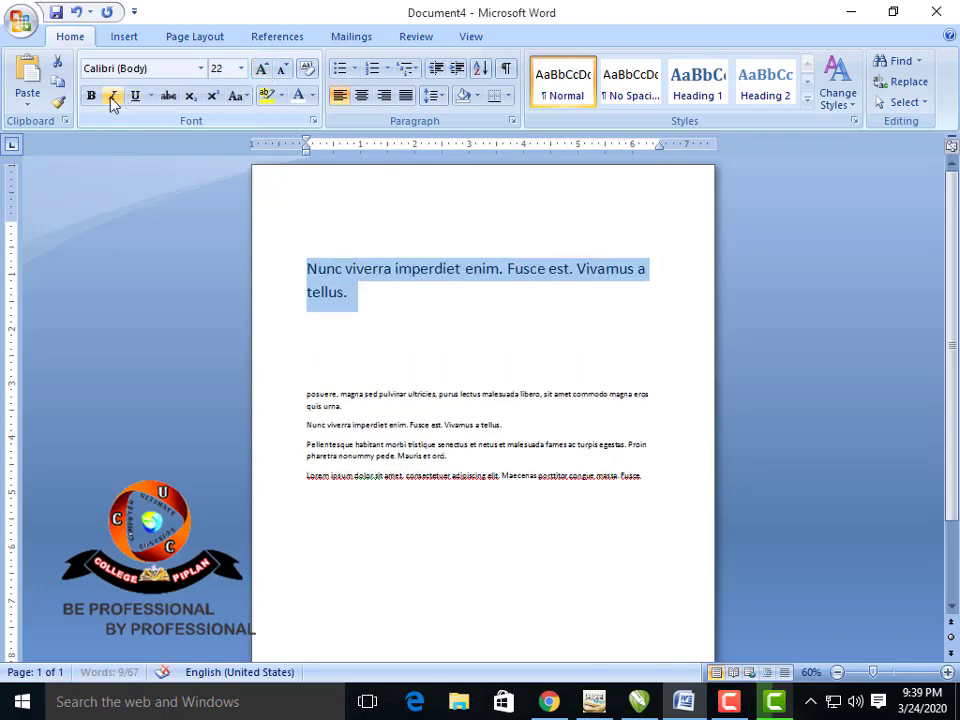
pyautogui.click(113, 100)
pyautogui.click(113, 100)
pyautogui.click(113, 100)
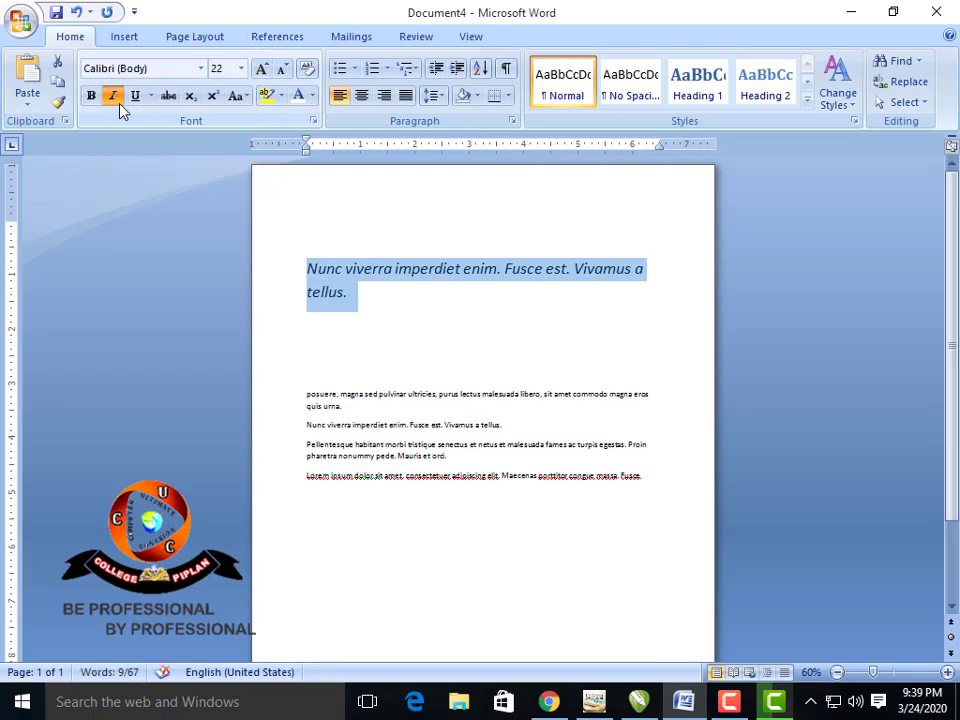
pyautogui.click(113, 96)
# Try underline and preview the wave underline style, leaving the line un-underlined
pyautogui.click(135, 97)
pyautogui.click(135, 97)
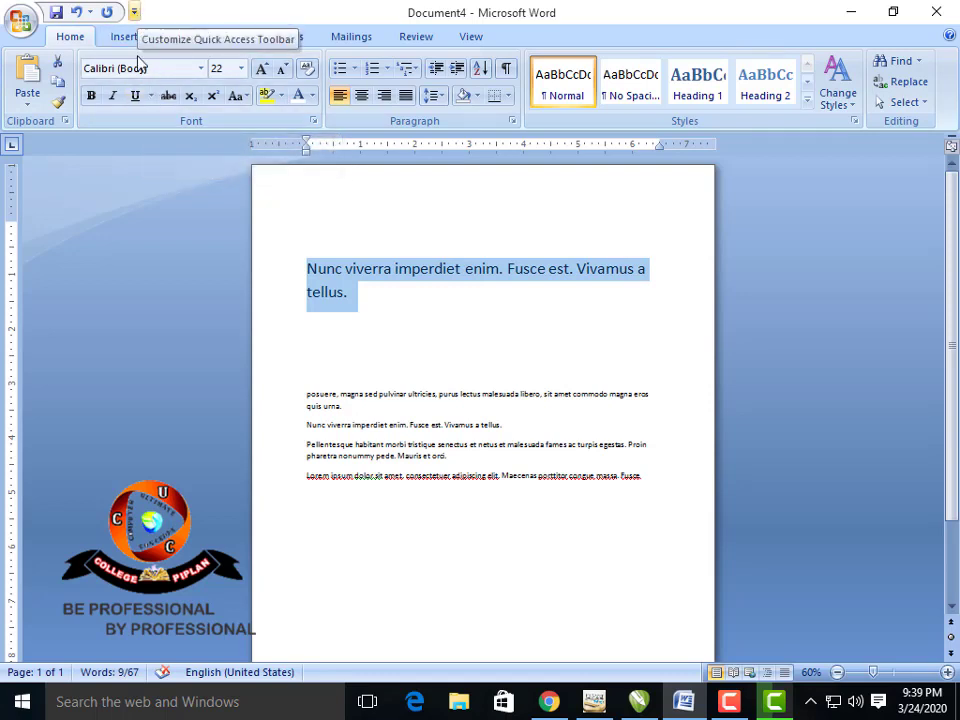
pyautogui.click(151, 97)
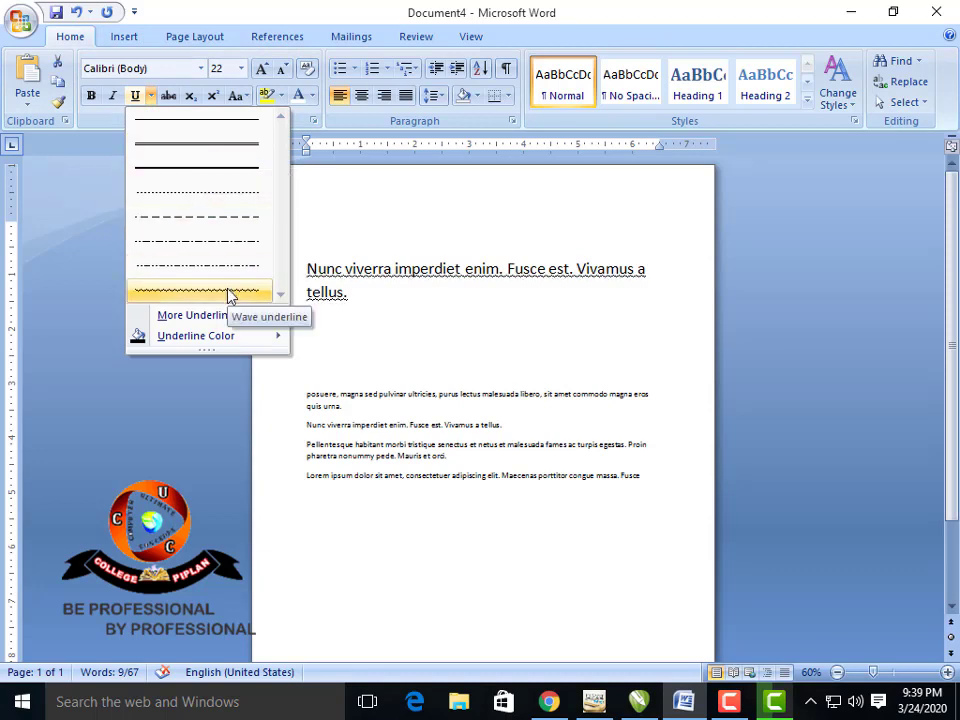
pyautogui.moveTo(170, 335)
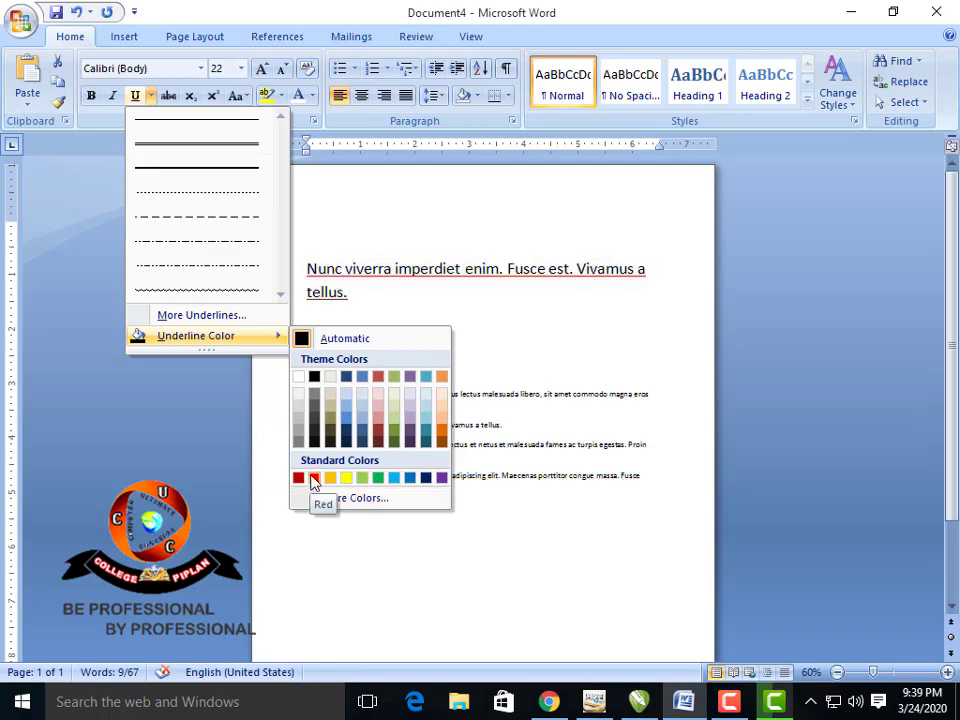
pyautogui.click(325, 200)
pyautogui.click(349, 356)
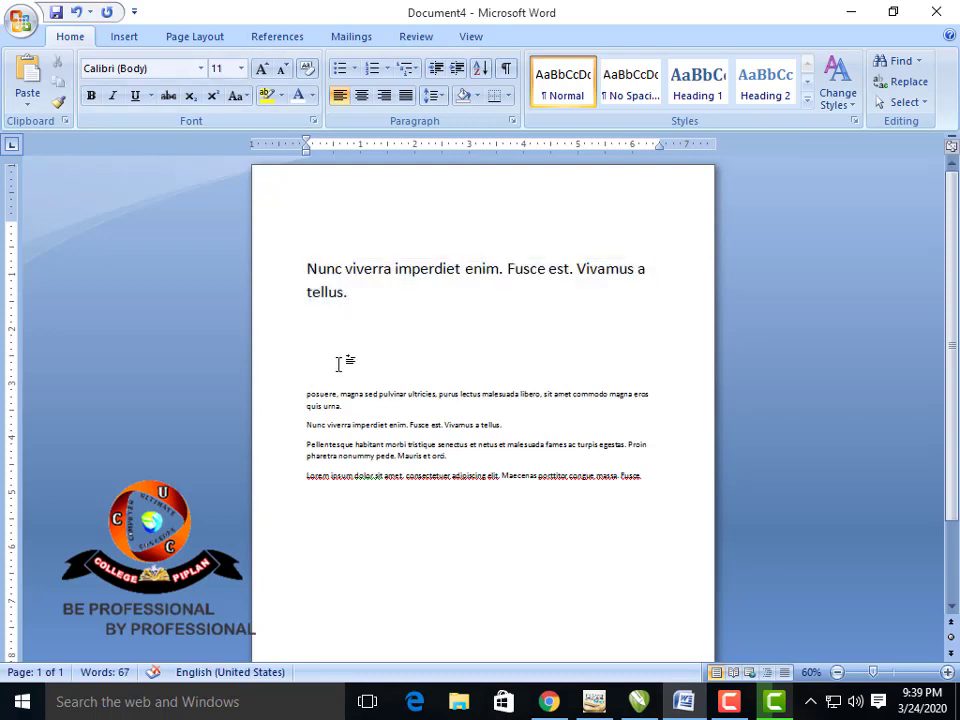
# Type '200 100' below the heading, enlarging the text to 72 pt
pyautogui.write('200')
pyautogui.doubleClick(338, 364)
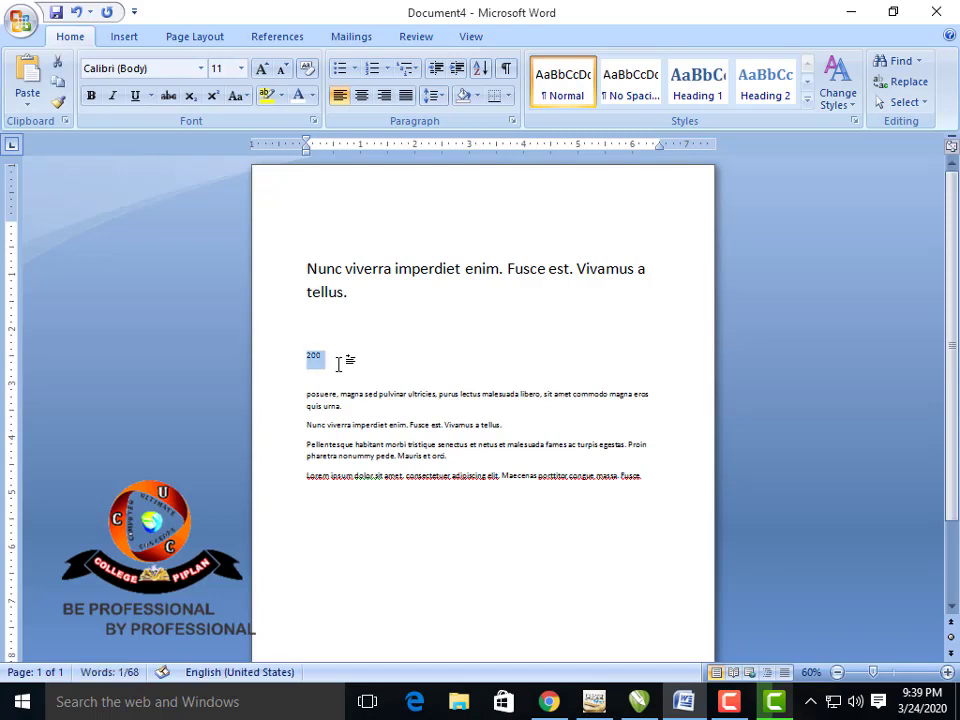
pyautogui.hotkey('ctrl', 'shift', '.')
pyautogui.hotkey('ctrl', 'shift', '.')
pyautogui.hotkey('ctrl', 'shift', '.')
pyautogui.hotkey('ctrl', 'shift', '.')
pyautogui.hotkey('ctrl', 'shift', '.')
pyautogui.hotkey('ctrl', 'shift', '.')
pyautogui.hotkey('ctrl', 'shift', '.')
pyautogui.hotkey('ctrl', 'shift', '.')
pyautogui.hotkey('ctrl', 'shift', '.')
pyautogui.hotkey('ctrl', 'shift', '.')
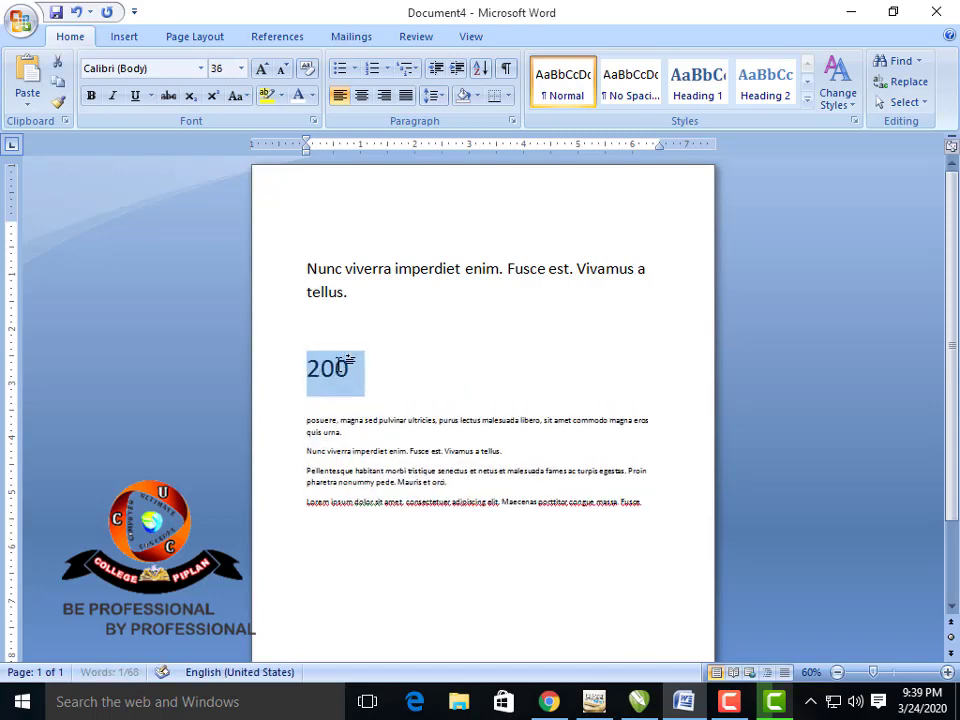
pyautogui.hotkey('ctrl', 'shift', '.')
pyautogui.hotkey('ctrl', 'shift', '.')
pyautogui.press('Down')
pyautogui.press('Left')
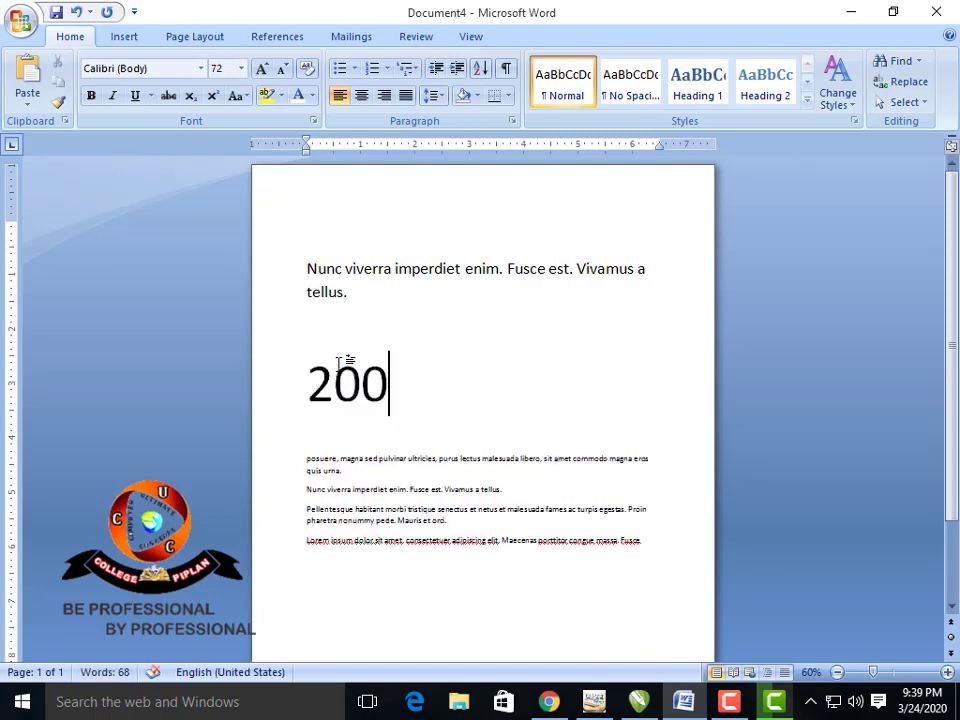
pyautogui.write(' 100')
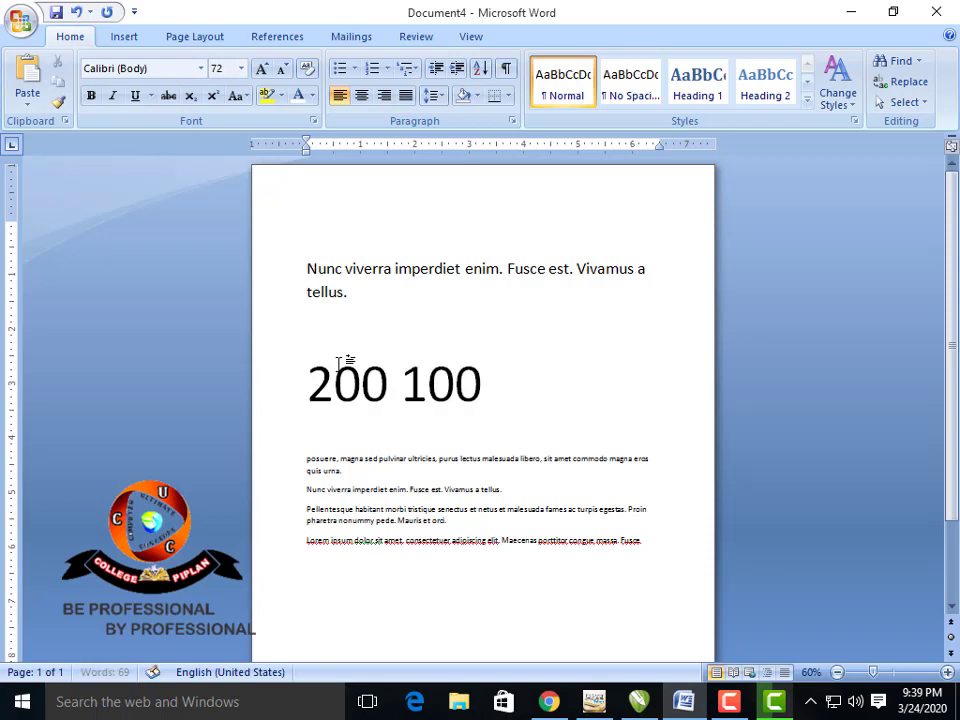
# Strike through the 200, then remove the strikethrough again
pyautogui.press('Left')
pyautogui.press('Left')
pyautogui.press('Left')
pyautogui.press('Left')
pyautogui.hotkey('ctrl', 'shift', 'Left')
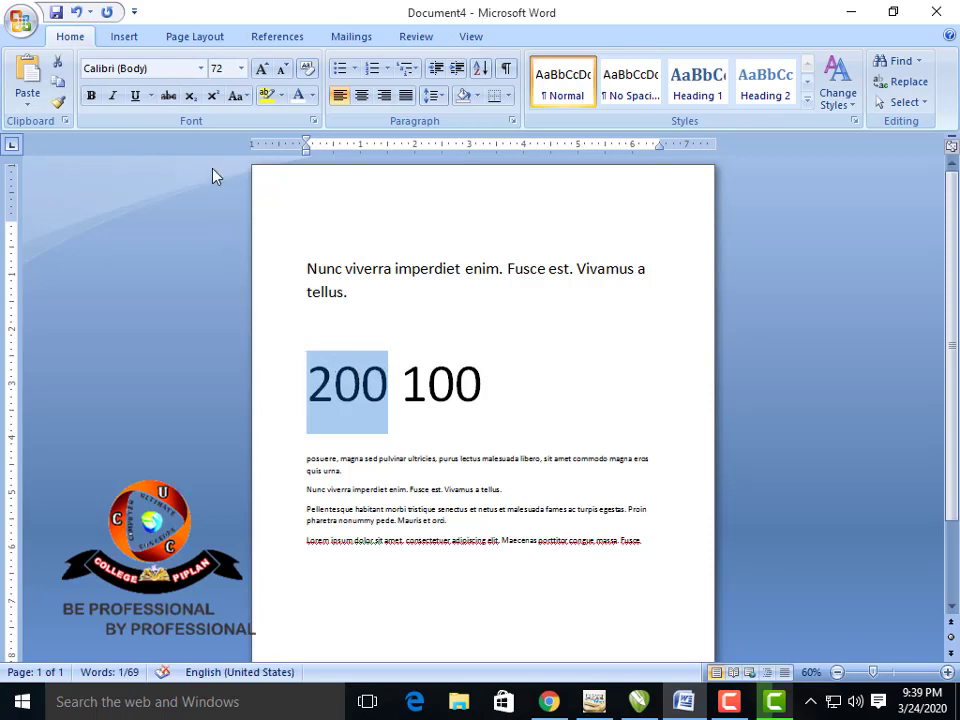
pyautogui.click(170, 96)
pyautogui.click(170, 96)
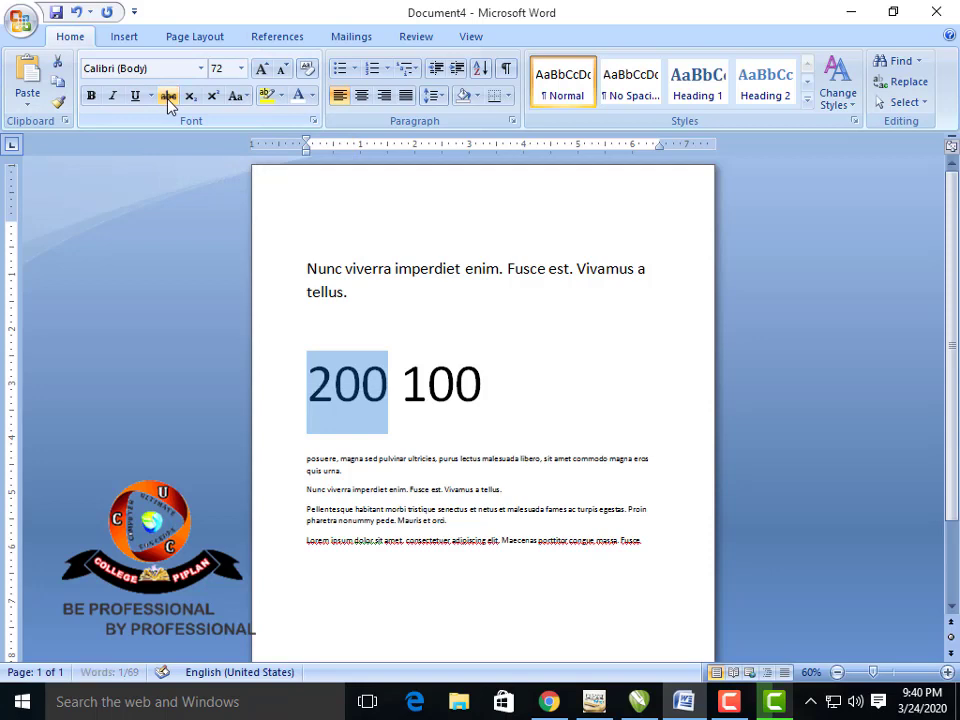
# Replace the 200 100 line with the text H2O
pyautogui.tripleClick(504, 405)
pyautogui.click(336, 420)
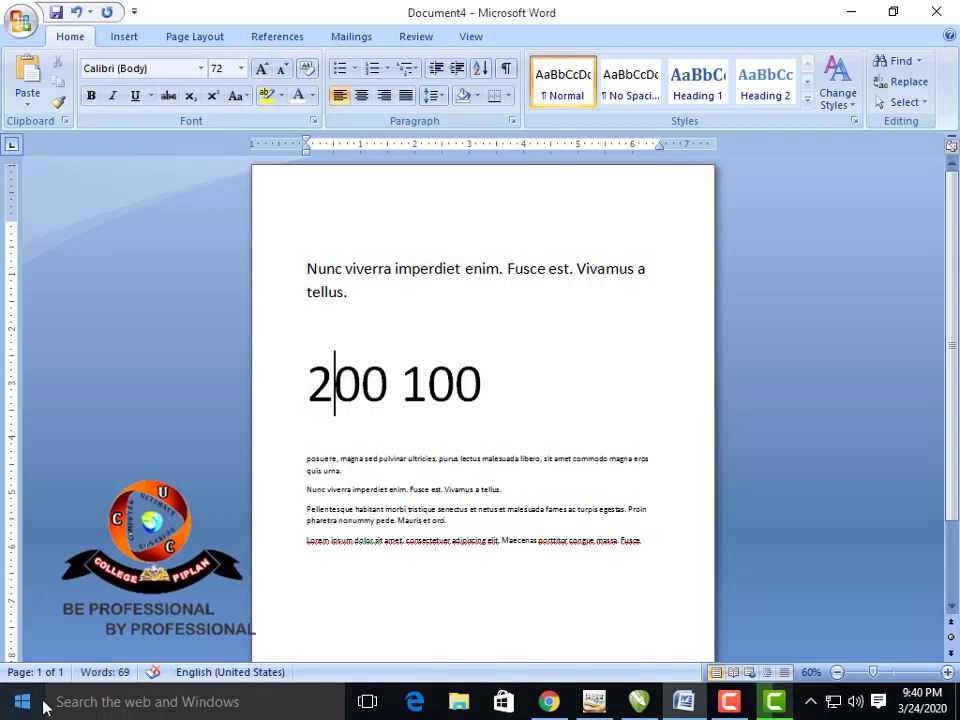
pyautogui.press('Left')
pyautogui.hotkey('shift', 'Down')
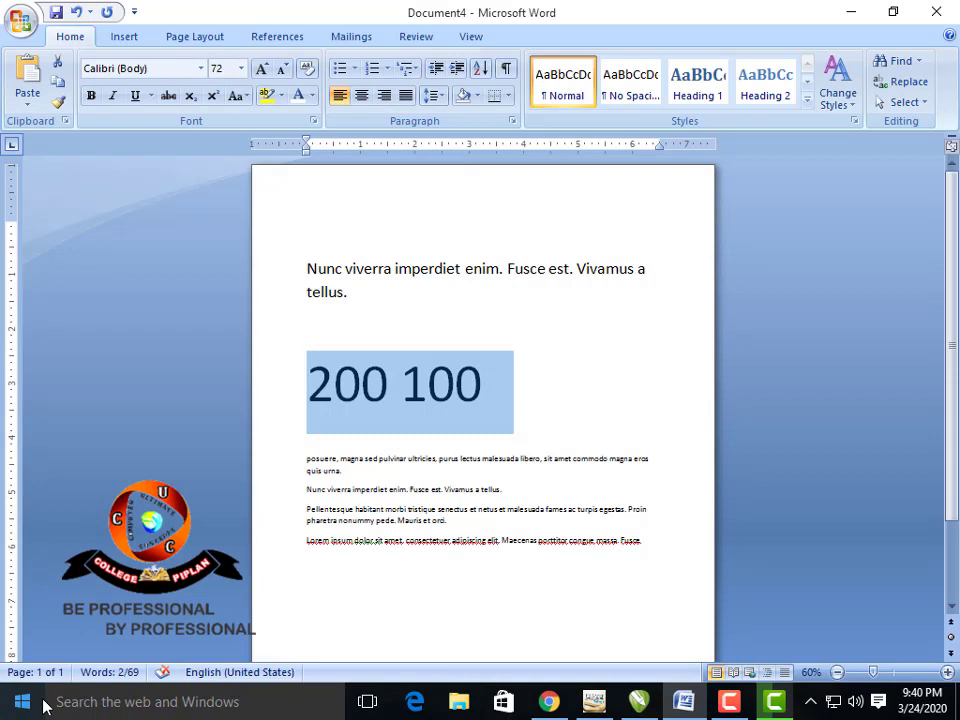
pyautogui.write('h')
pyautogui.press('BackSpace')
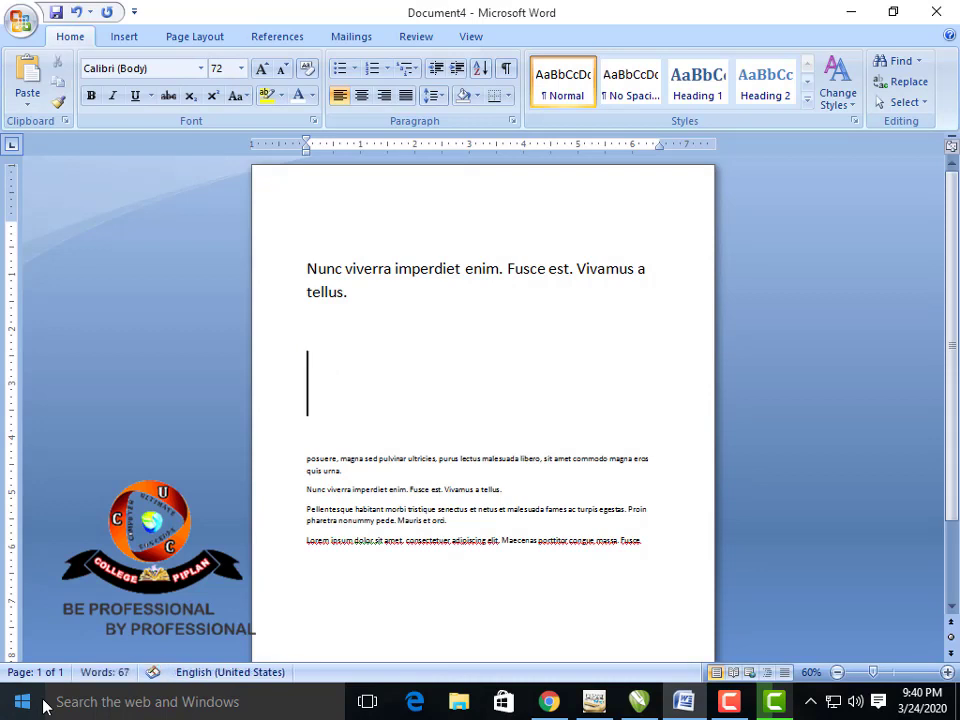
pyautogui.write('H2O')
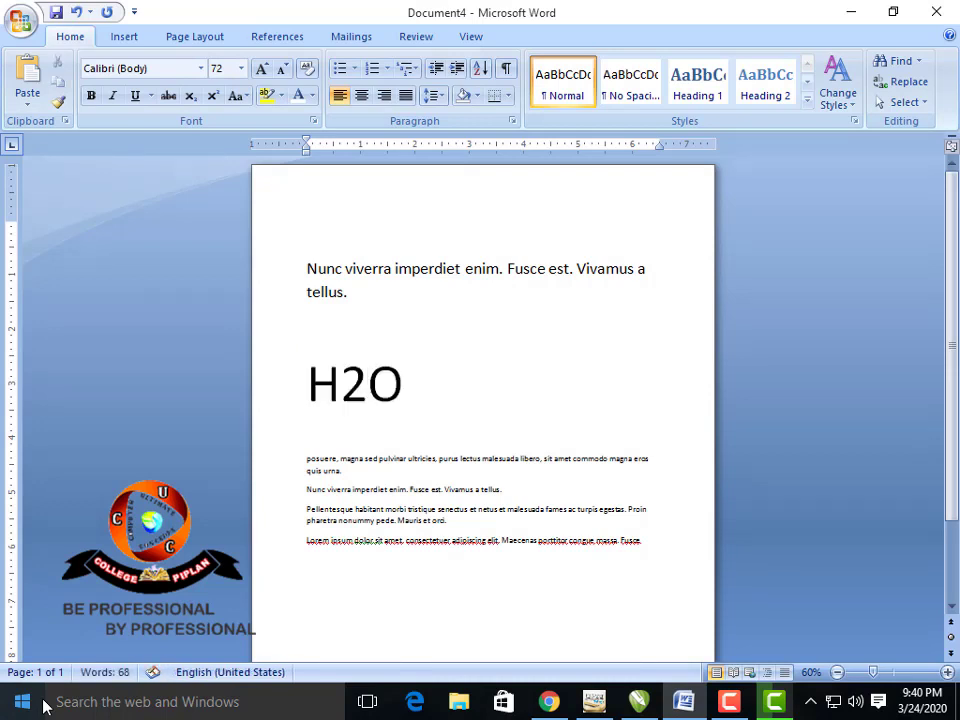
# Make the 2 in H2O a subscript
pyautogui.press('Left')
pyautogui.press('Right')
pyautogui.press('Left')
pyautogui.hotkey('shift', 'Left')
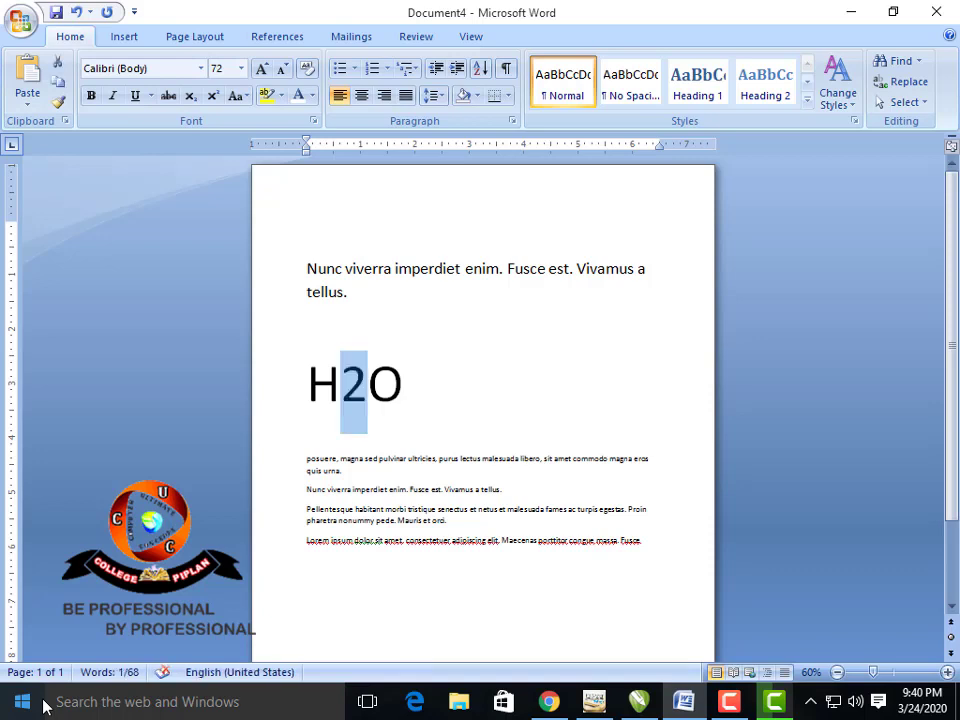
pyautogui.click(190, 95)
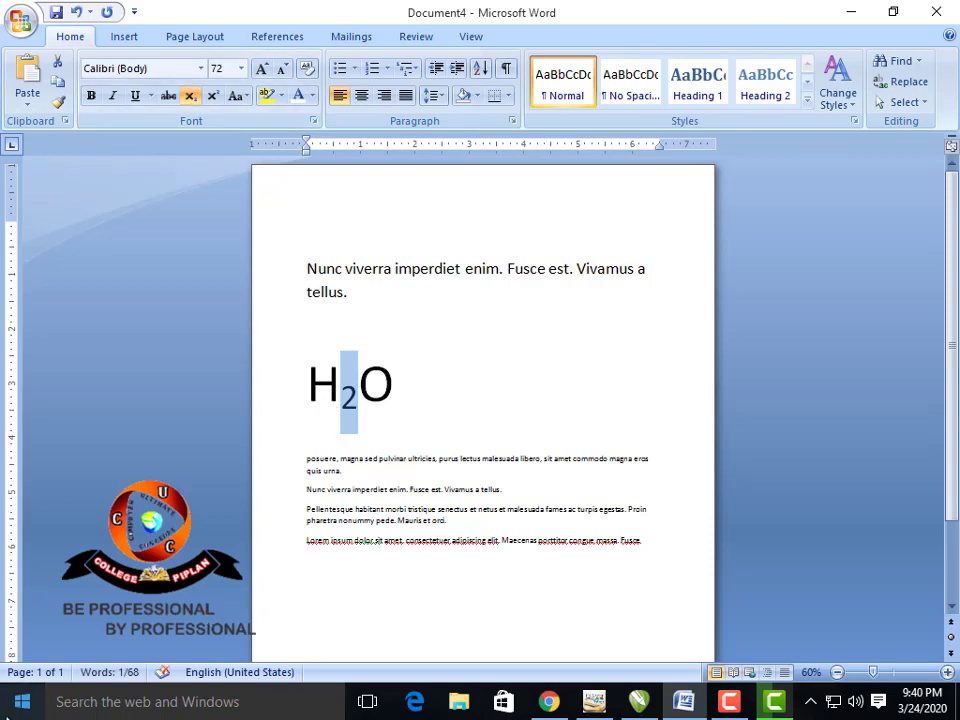
pyautogui.hotkey('ctrl', '=')
pyautogui.hotkey('ctrl', '=')
pyautogui.hotkey('ctrl', '=')
pyautogui.hotkey('ctrl', '=')
# Type X3 after H₂O and raise the 3 as superscript
pyautogui.press('Right')
pyautogui.press('Right')
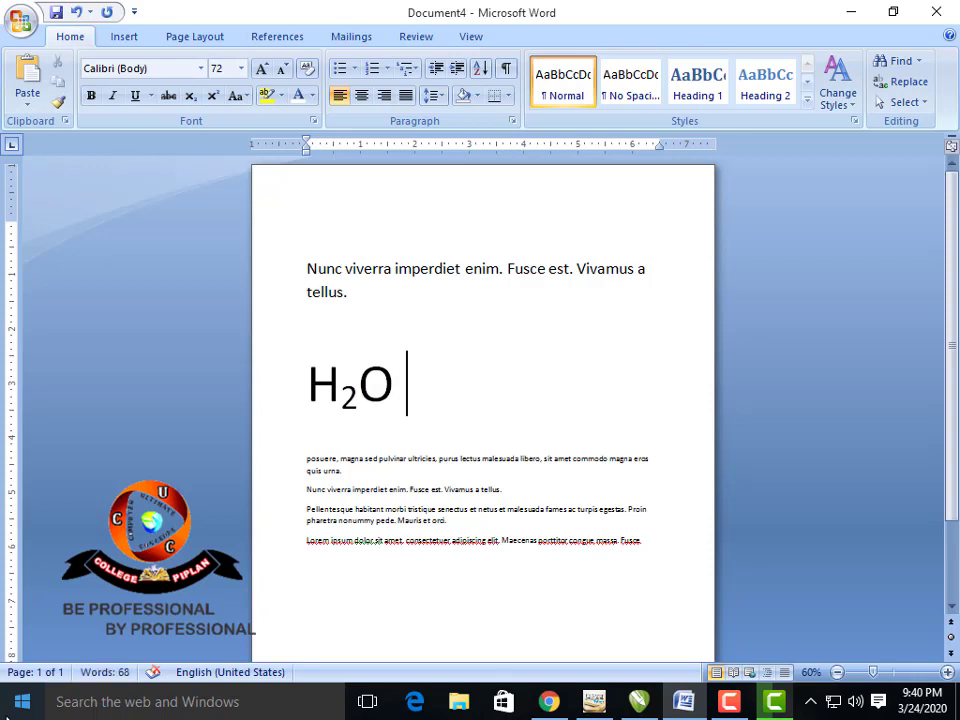
pyautogui.write('X3')
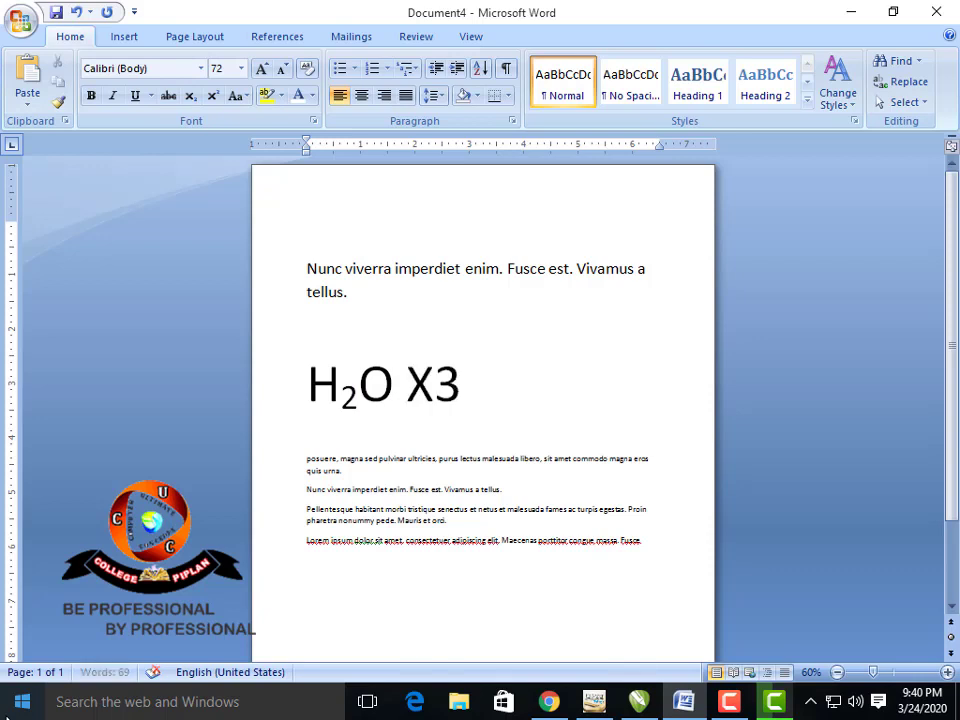
pyautogui.hotkey('shift', 'Left')
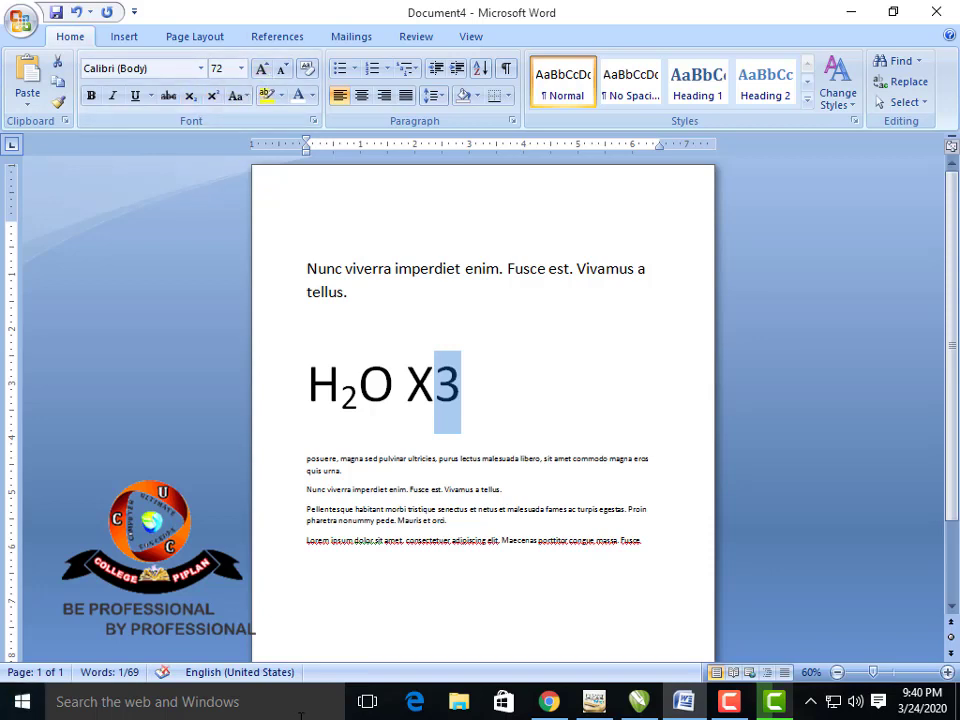
pyautogui.hotkey('ctrl', 'shift', '=')
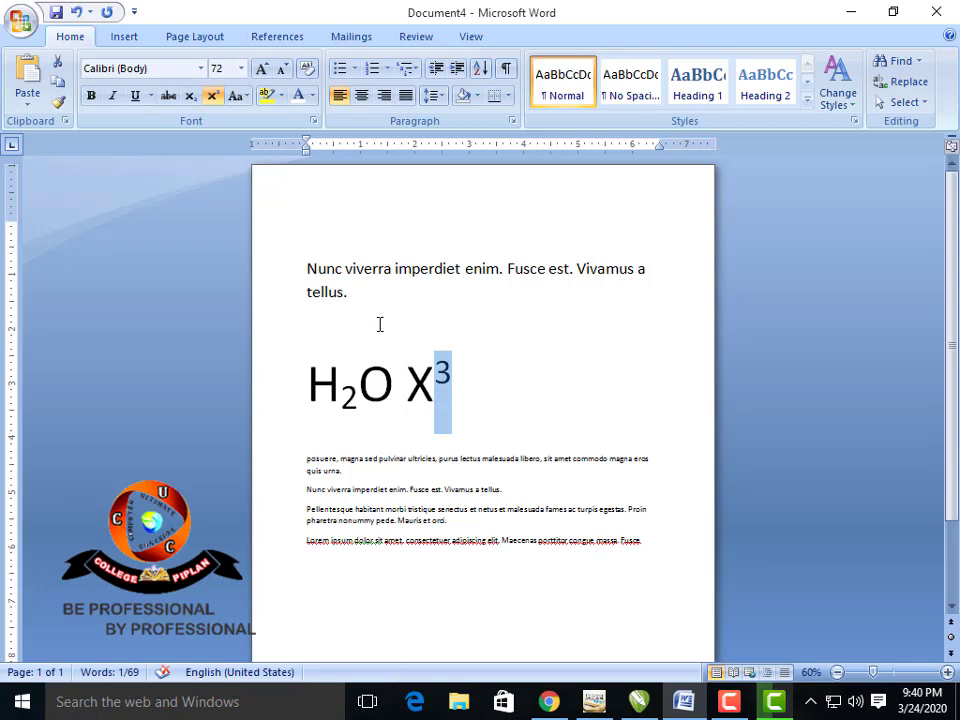
pyautogui.moveTo(347, 291)
pyautogui.mouseDown()
pyautogui.moveTo(332, 287)
pyautogui.moveTo(445, 285)
pyautogui.mouseUp()
# Highlight the words 'imperdiet enim' in the heading sentence in yellow
pyautogui.moveTo(352, 291); pyautogui.dragTo(429, 270)
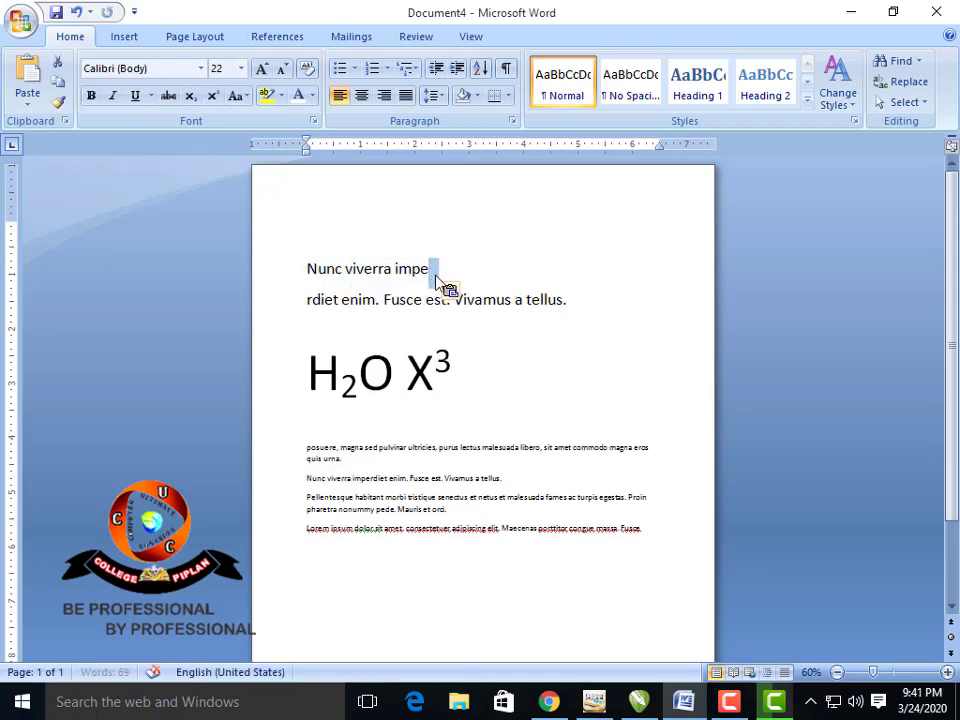
pyautogui.hotkey('ctrl', 'z')
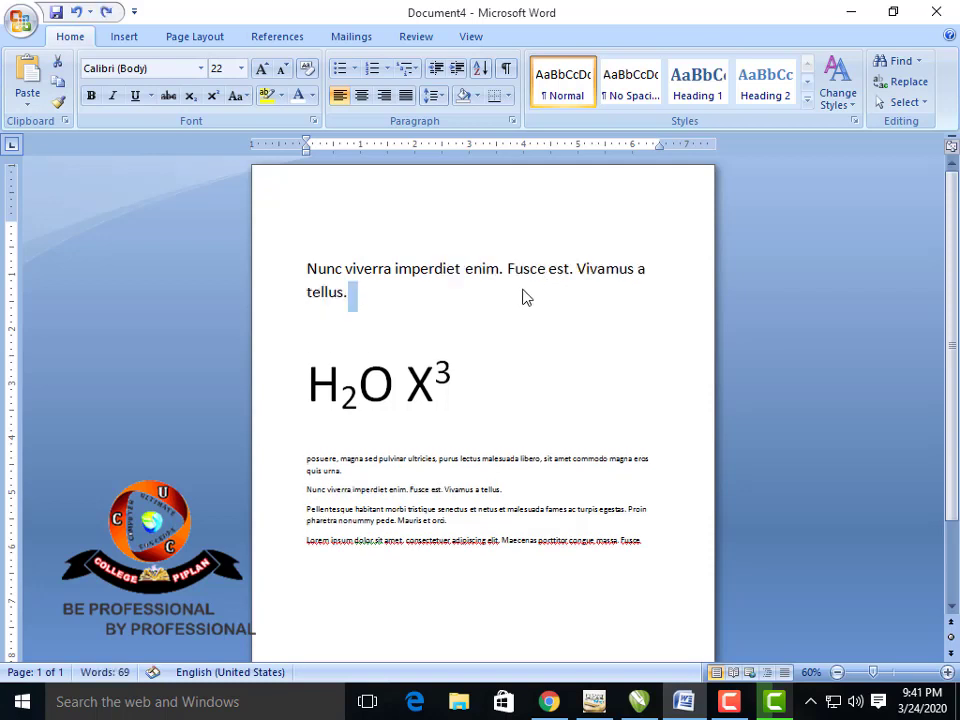
pyautogui.moveTo(499, 268); pyautogui.dragTo(507, 268)
pyautogui.hotkey('ctrl', 'shift', 'Left')
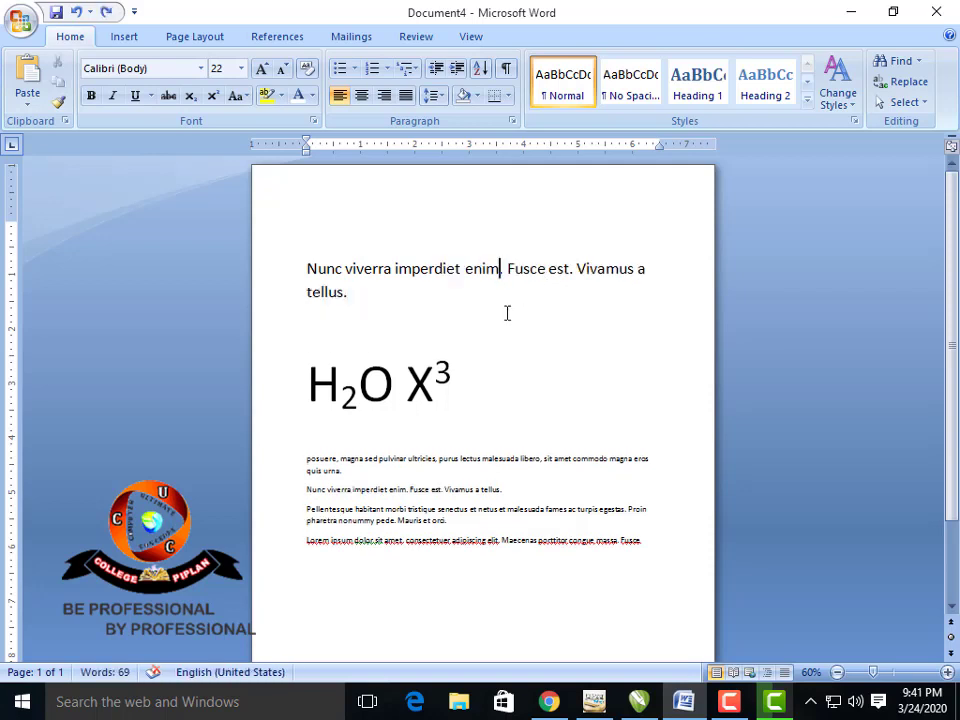
pyautogui.hotkey('ctrl', 'shift', 'Left')
pyautogui.hotkey('ctrl', 'shift', 'Left')
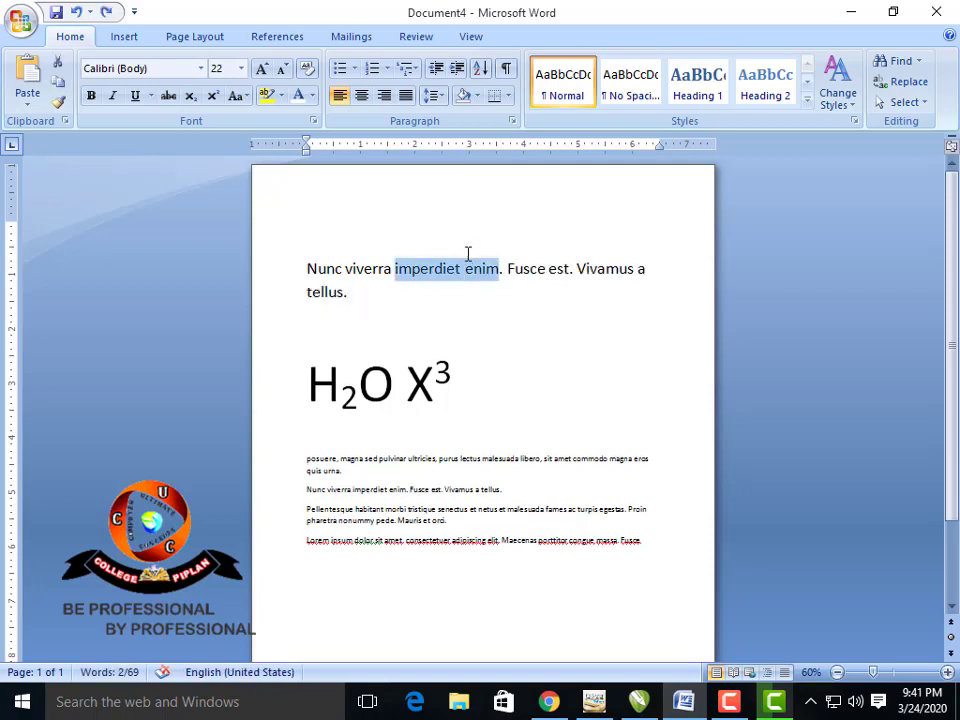
pyautogui.click(282, 96)
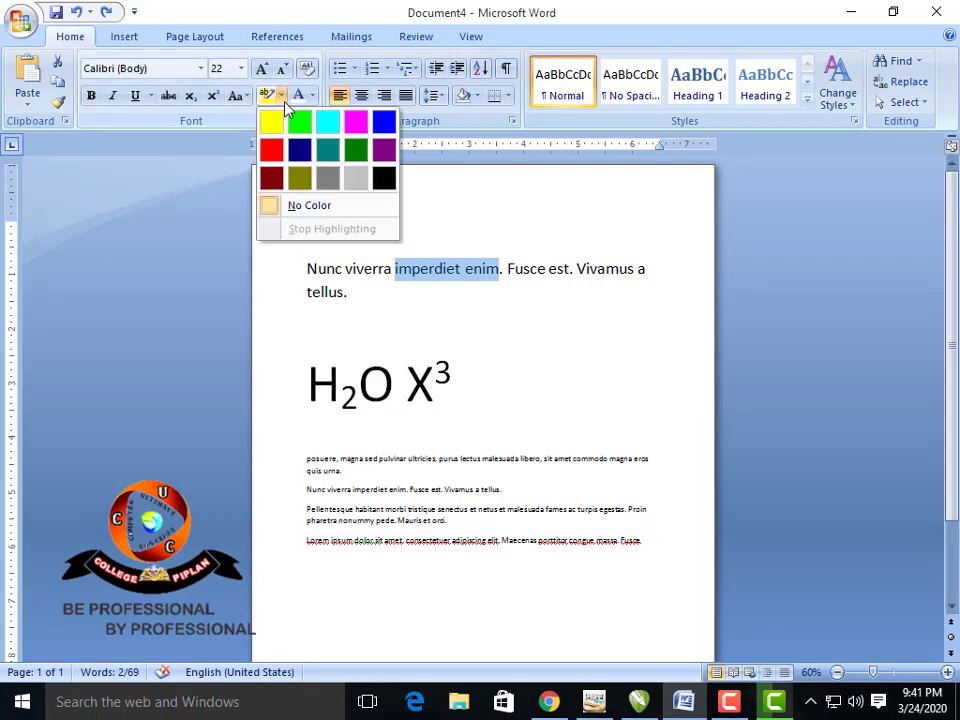
pyautogui.click(271, 119)
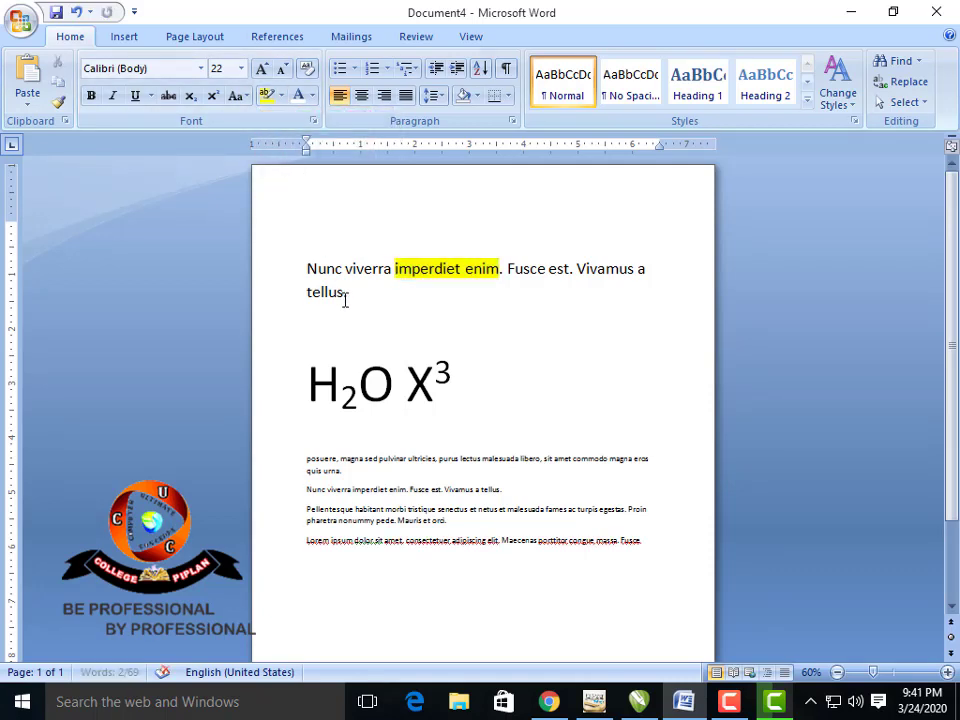
pyautogui.press('Left')
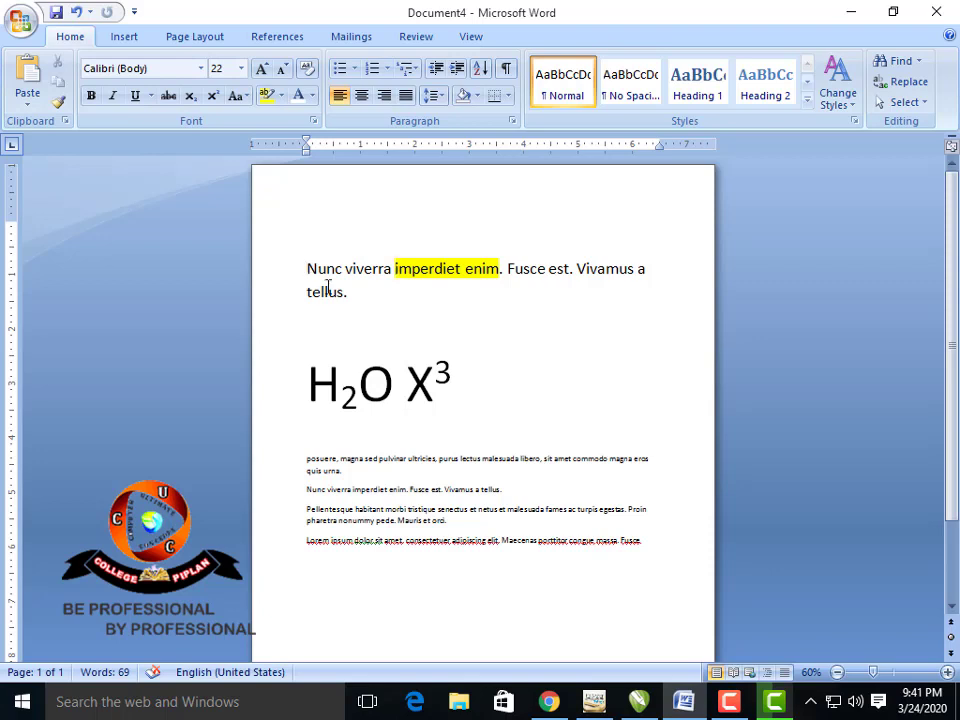
pyautogui.hotkey('ctrl', 'shift', 'Right')
pyautogui.hotkey('ctrl', 'shift', 'Right')
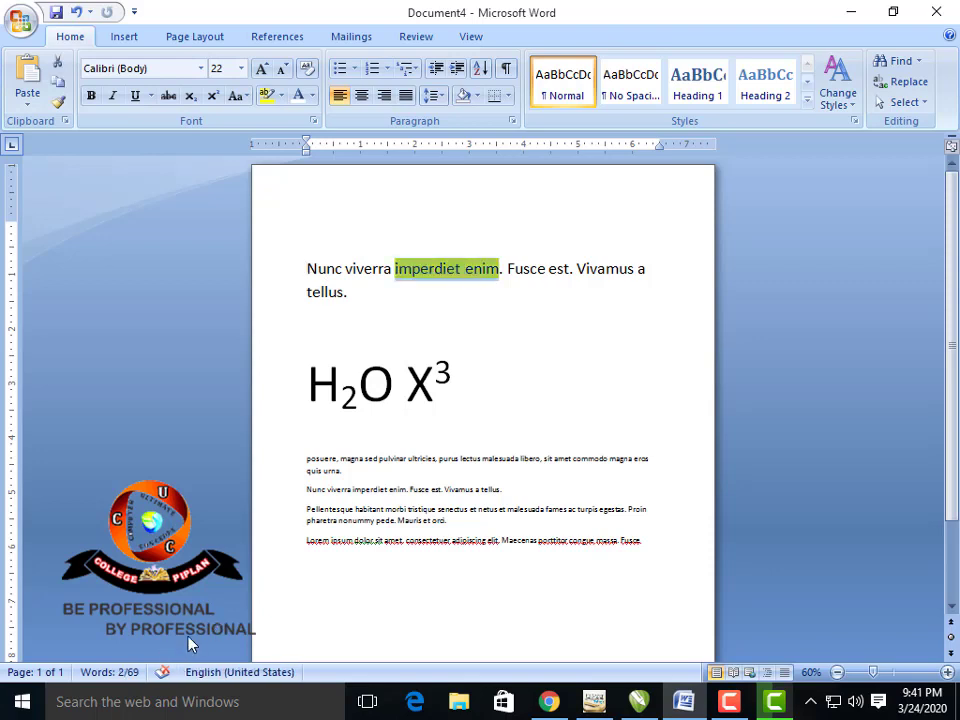
# Change the highlight on 'imperdiet enim' to black and its font colour to white
pyautogui.click(284, 96)
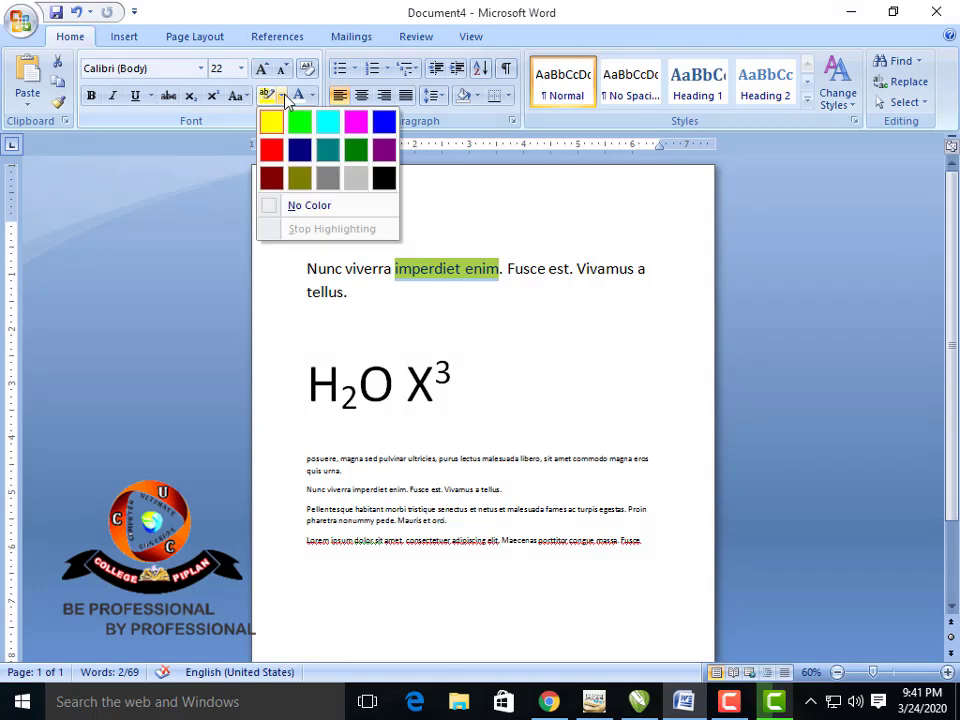
pyautogui.click(384, 180)
pyautogui.click(390, 372)
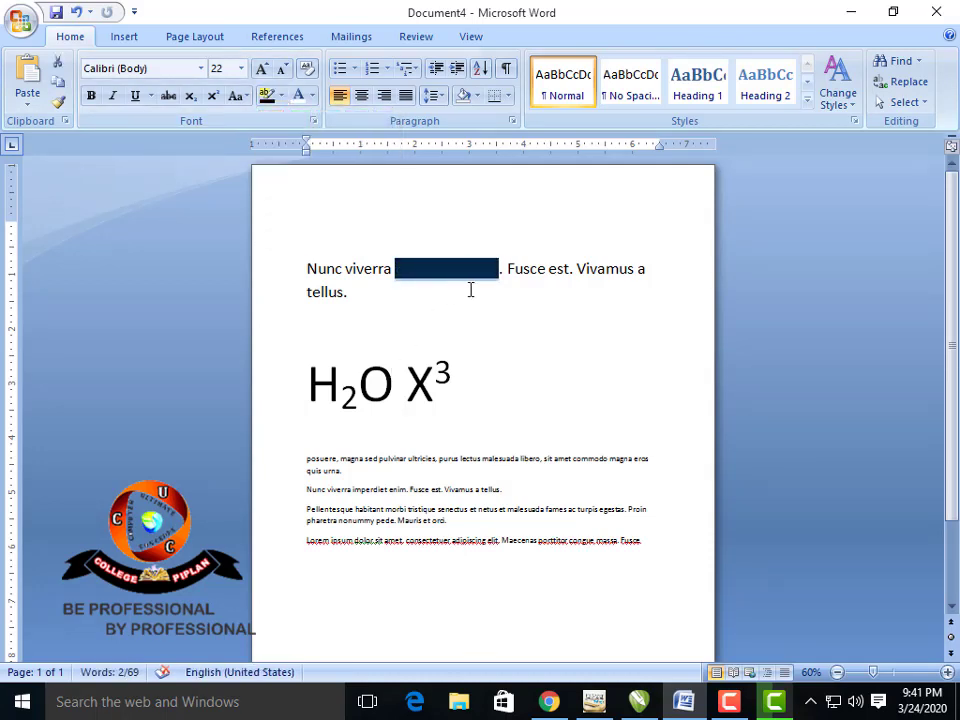
pyautogui.click(313, 97)
pyautogui.click(302, 156)
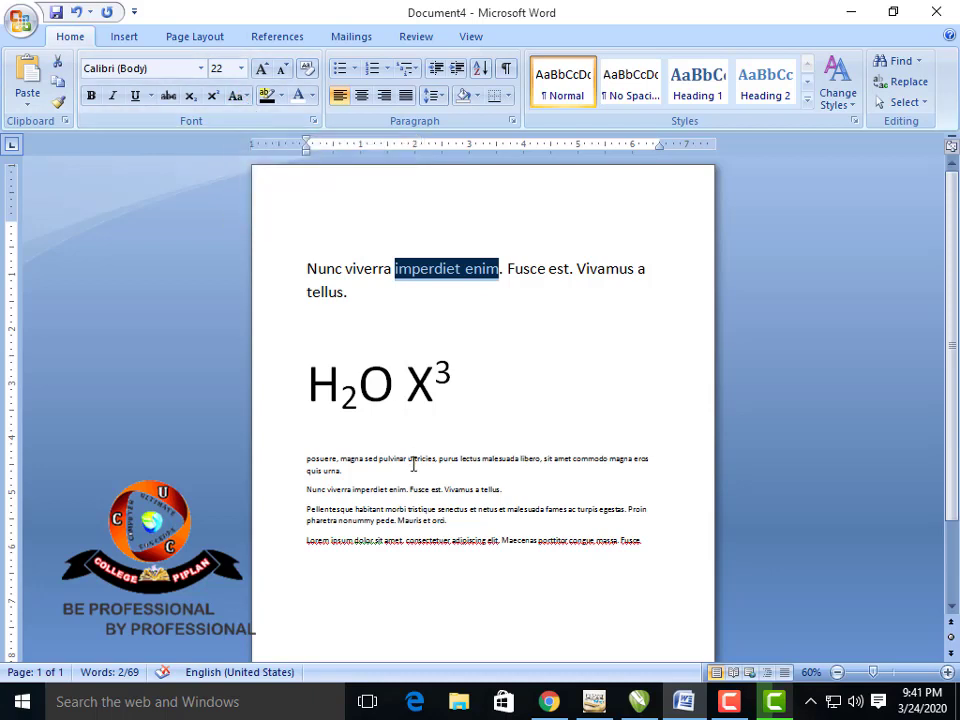
# Type 'UCC COLLEGE' on the blank line above H₂O X³ and enlarge it to 72 pt
pyautogui.click(340, 346)
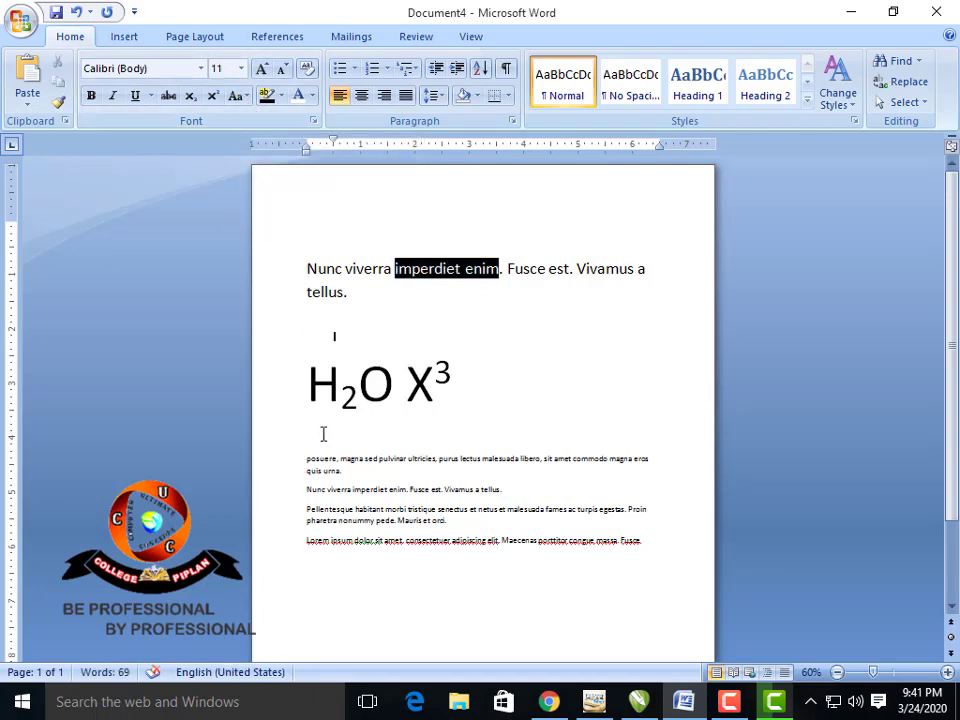
pyautogui.write('uc')
pyautogui.write(' cou')
pyautogui.write('leg')
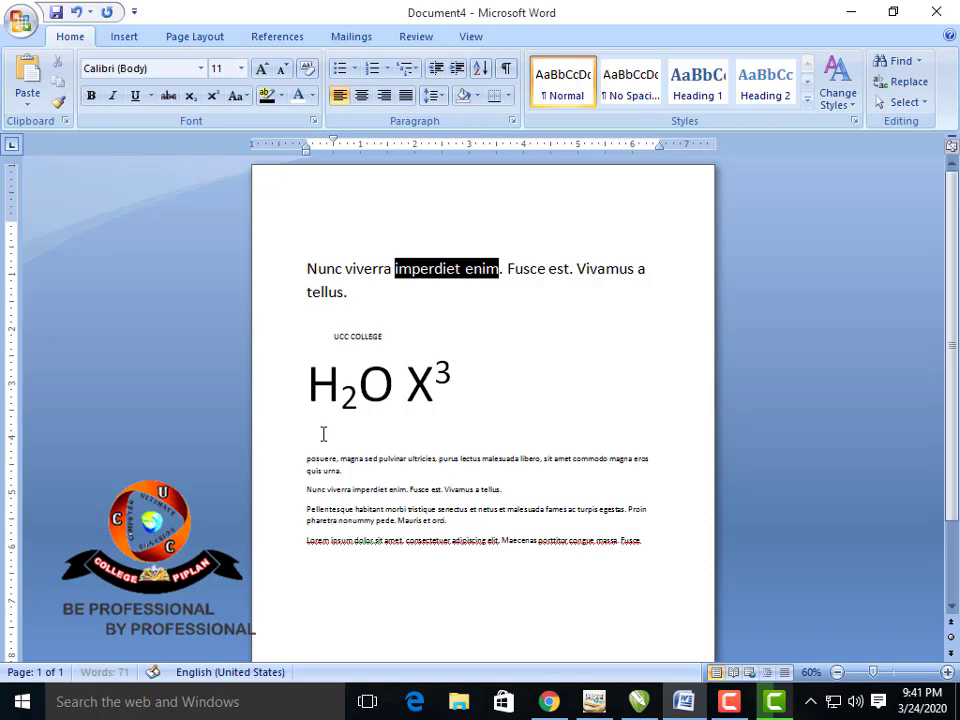
pyautogui.write('e')
pyautogui.hotkey('shift', 'Home')
pyautogui.hotkey('ctrl', 'shift', '.')
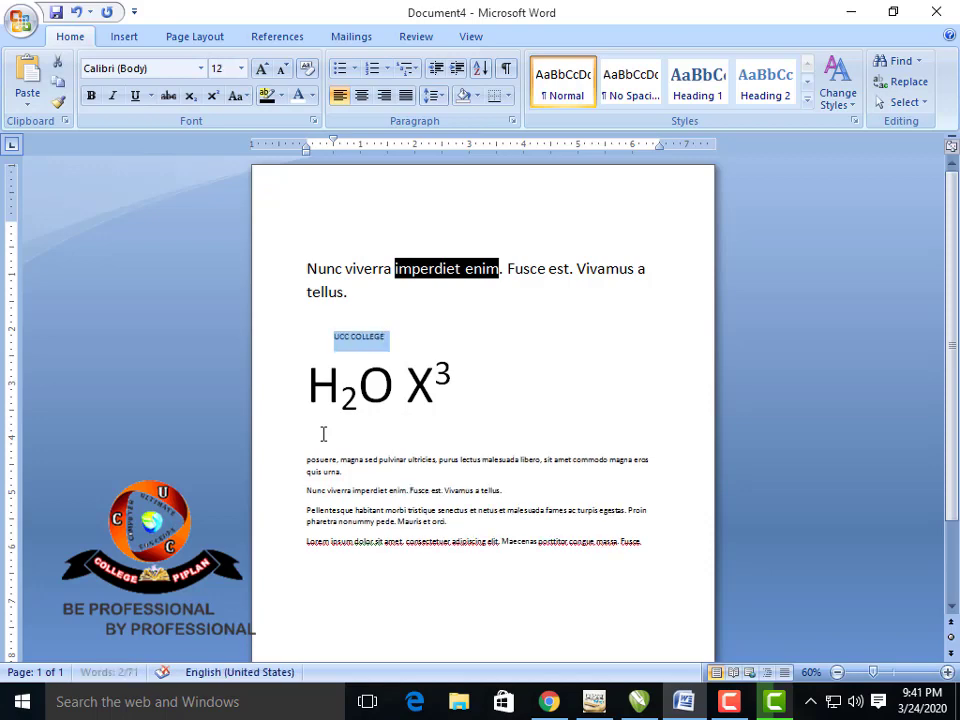
pyautogui.hotkey('ctrl', 'shift', '.')
pyautogui.hotkey('ctrl', 'shift', '.')
pyautogui.hotkey('ctrl', 'shift', '.')
pyautogui.hotkey('ctrl', 'shift', '.')
pyautogui.hotkey('ctrl', 'shift', '.')
pyautogui.hotkey('ctrl', 'shift', '.')
pyautogui.hotkey('ctrl', 'shift', '.')
pyautogui.hotkey('ctrl', 'shift', '.')
pyautogui.hotkey('ctrl', 'shift', '.')
pyautogui.hotkey('ctrl', 'shift', '.')
pyautogui.hotkey('ctrl', 'shift', '.')
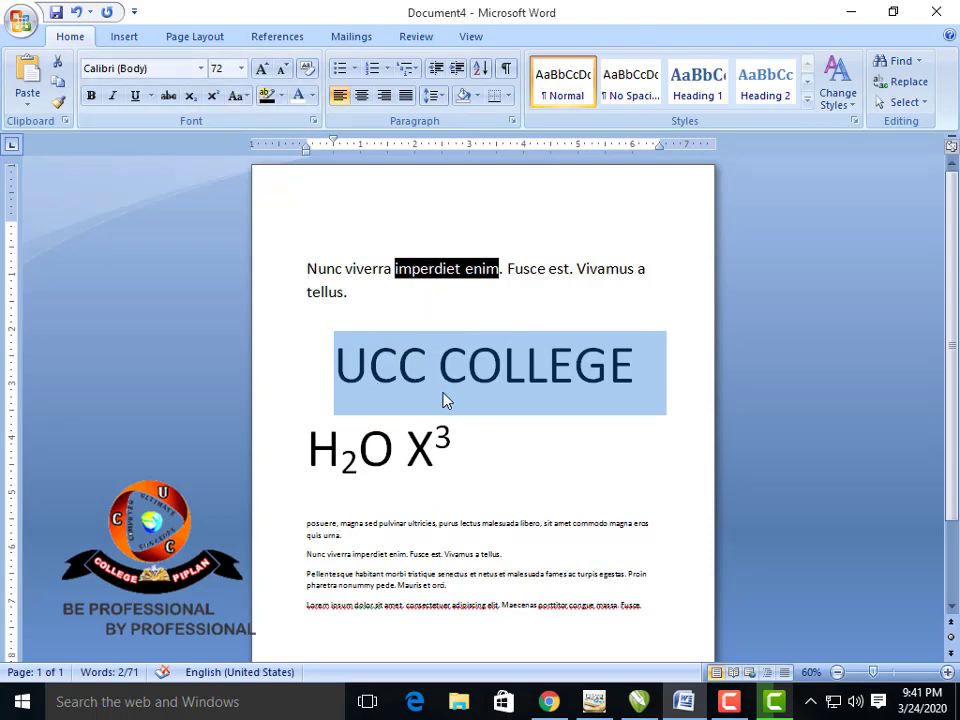
# Make the heading all uppercase and select the whole UCC COLLEGE line
pyautogui.click(246, 97)
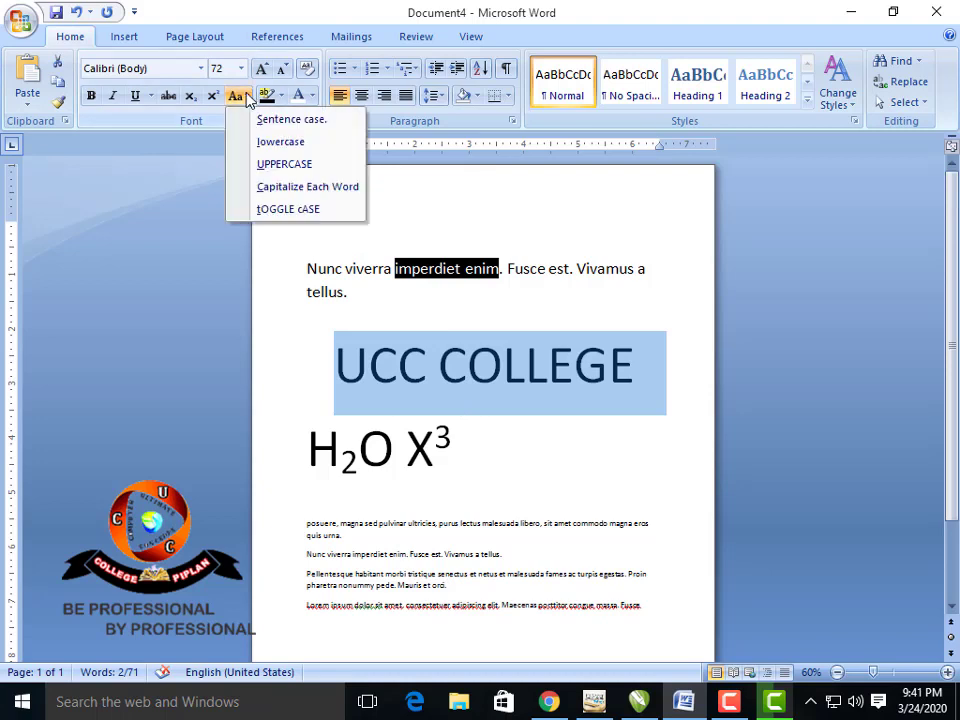
pyautogui.click(290, 168)
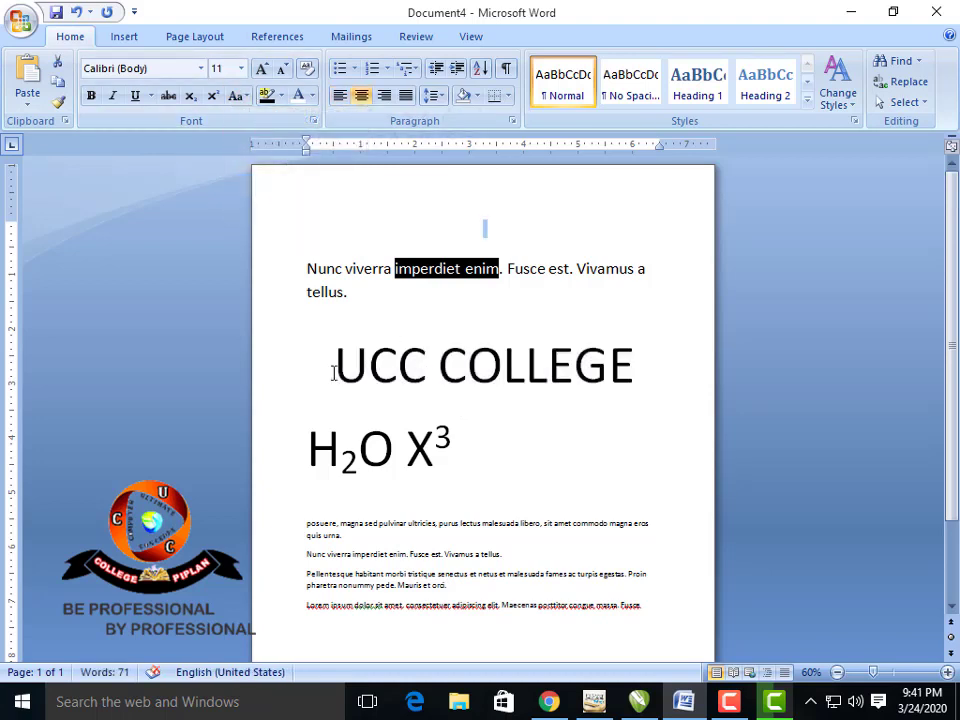
pyautogui.moveTo(332, 364); pyautogui.dragTo(640, 364)
pyautogui.doubleClick(566, 358)
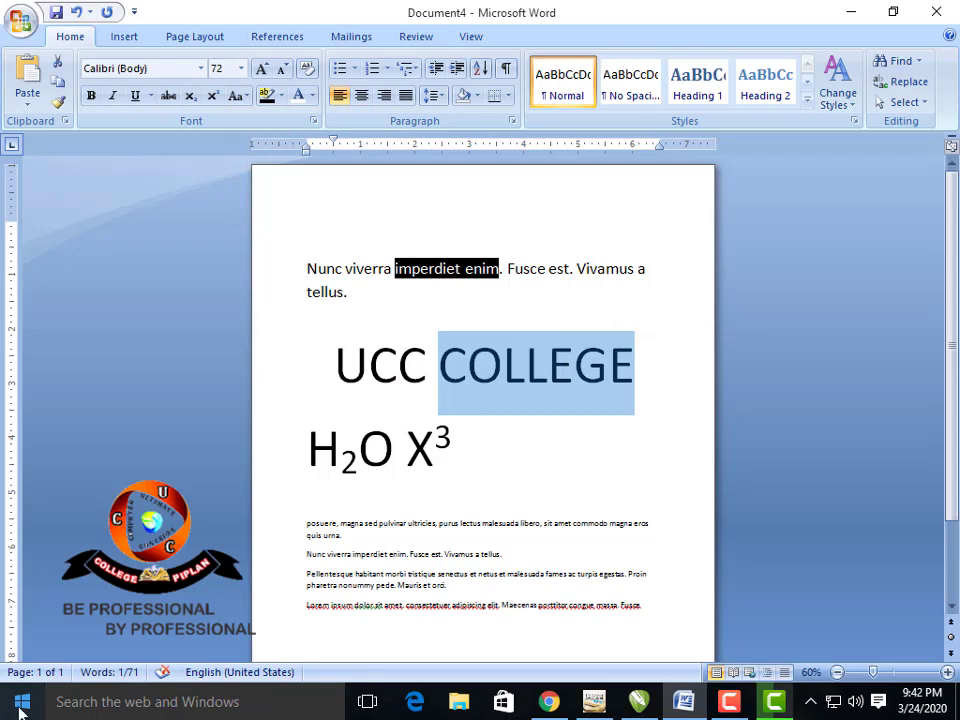
pyautogui.press('Left')
pyautogui.press('Left')
pyautogui.hotkey('ctrl', 'Left')
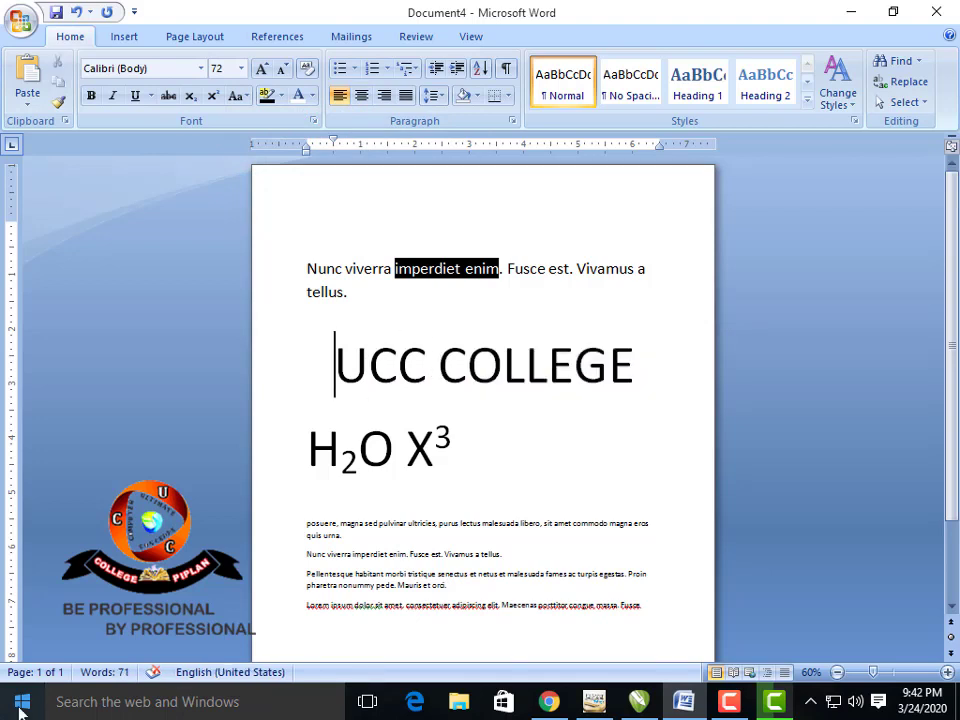
pyautogui.hotkey('ctrl', 'shift', 'Right')
pyautogui.hotkey('ctrl', 'shift', 'Right')
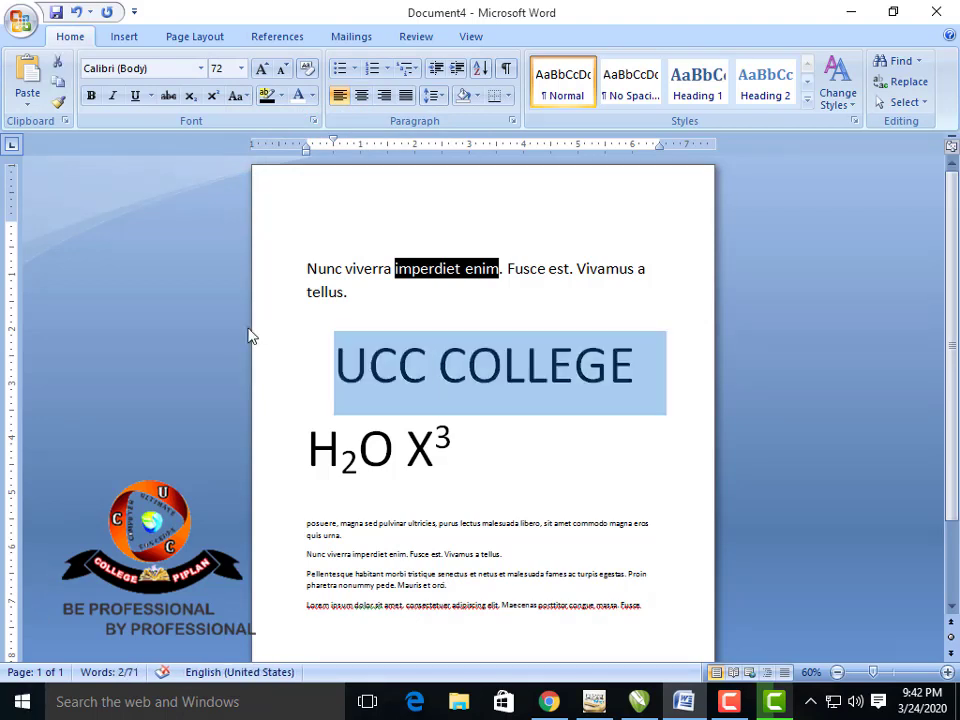
# Change the UCC COLLEGE heading to all lowercase
pyautogui.click(248, 100)
pyautogui.press('Escape')
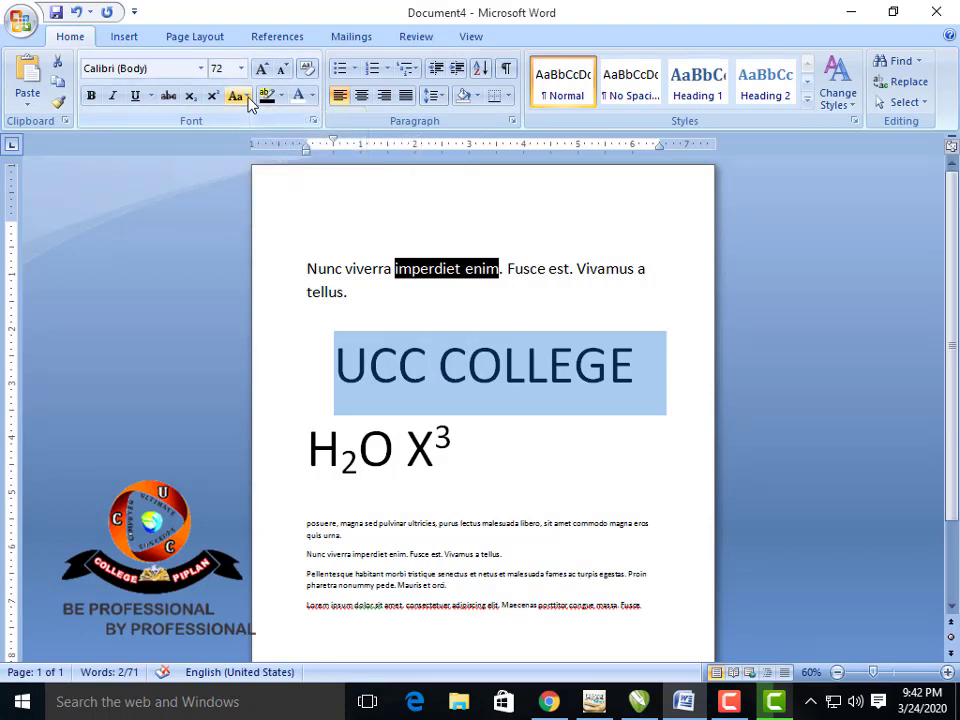
pyautogui.click(248, 100)
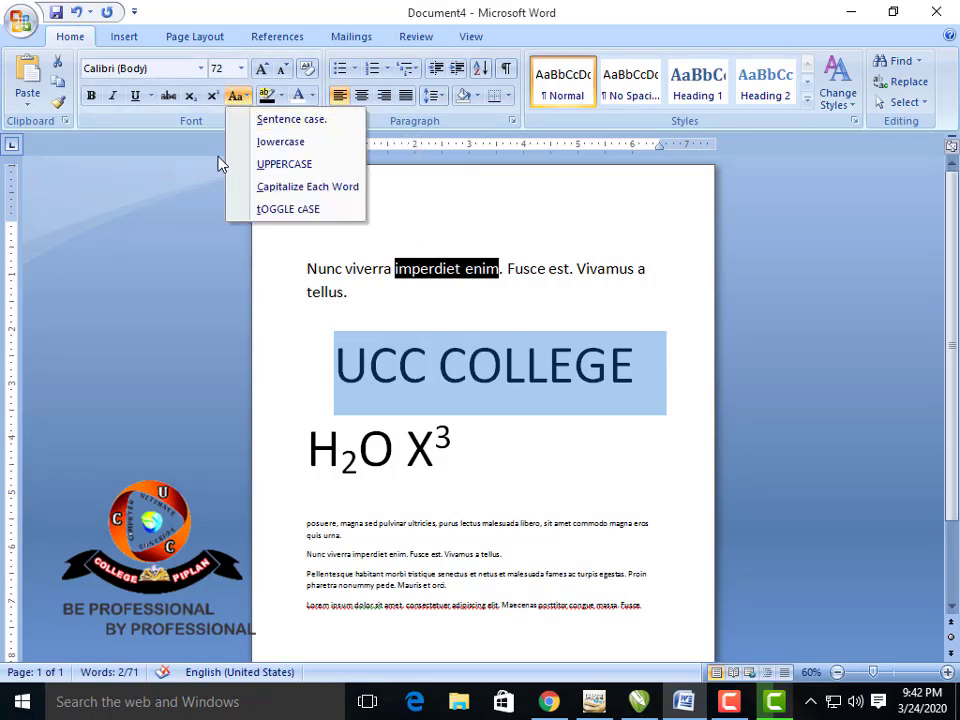
pyautogui.click(268, 142)
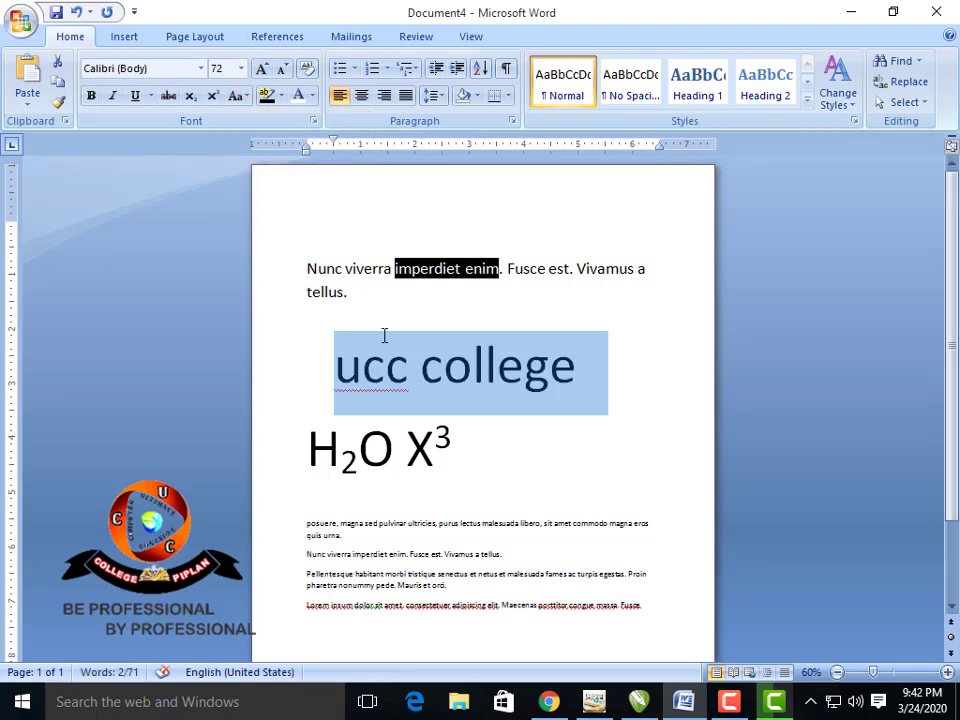
# Change the heading to Sentence case
pyautogui.click(248, 100)
pyautogui.click(248, 100)
pyautogui.click(249, 101)
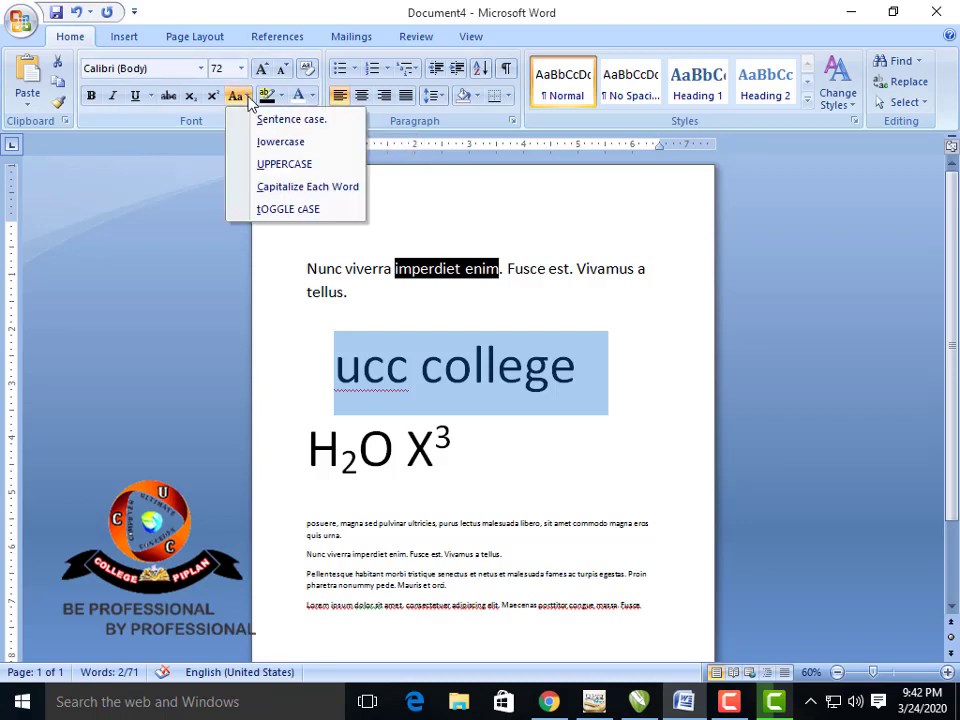
pyautogui.click(249, 101)
pyautogui.click(249, 101)
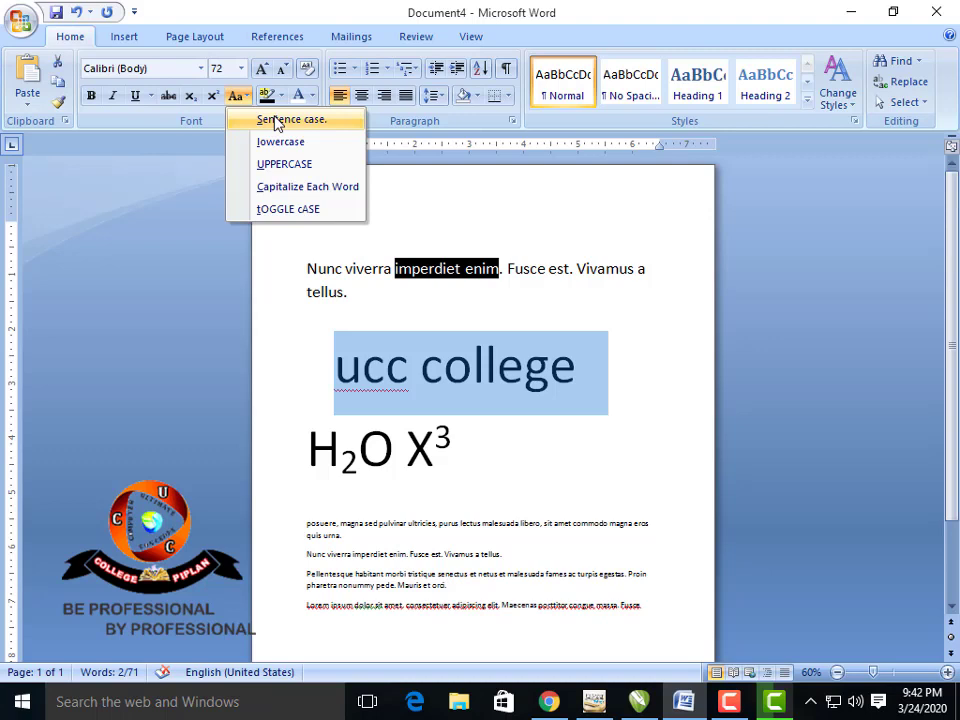
pyautogui.click(290, 120)
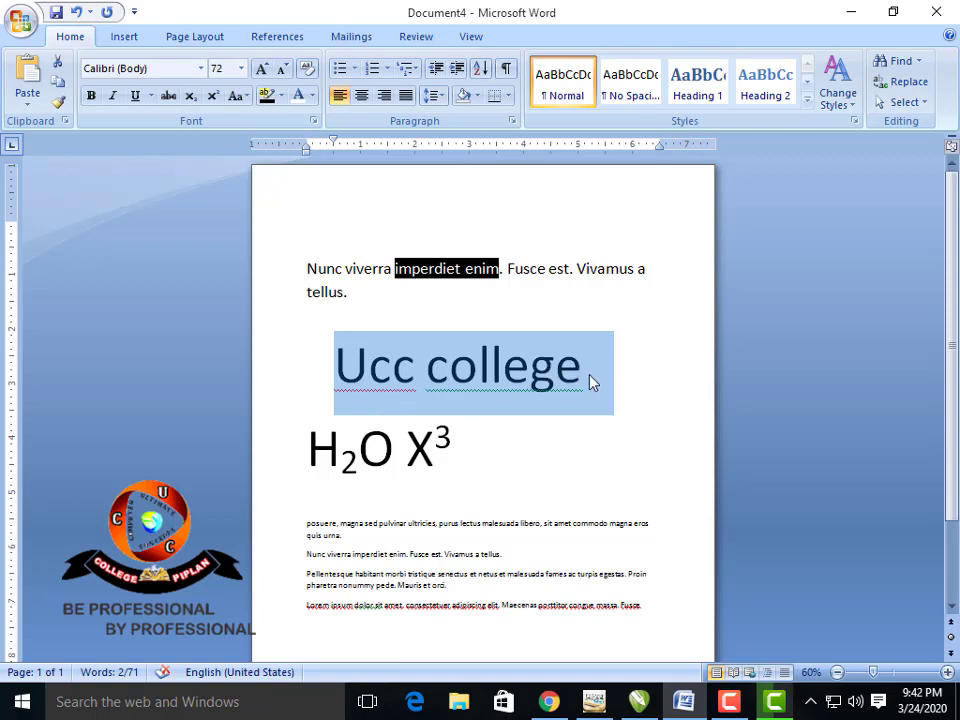
# Capitalize each word of the heading, then toggle its case to 'uCC cOLLEGE'
pyautogui.click(240, 95)
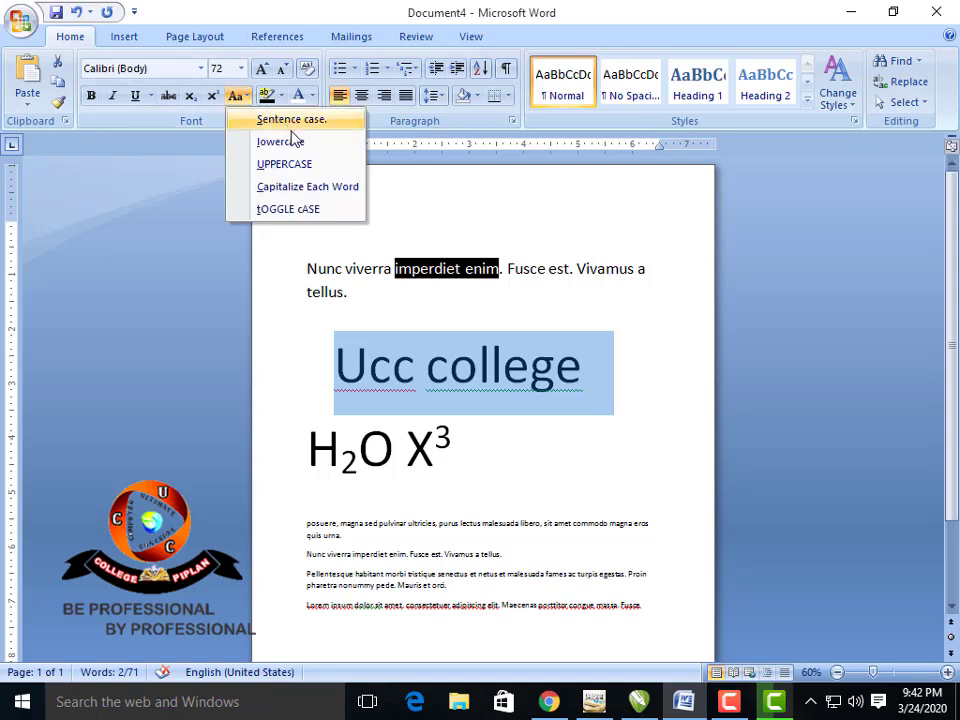
pyautogui.click(327, 194)
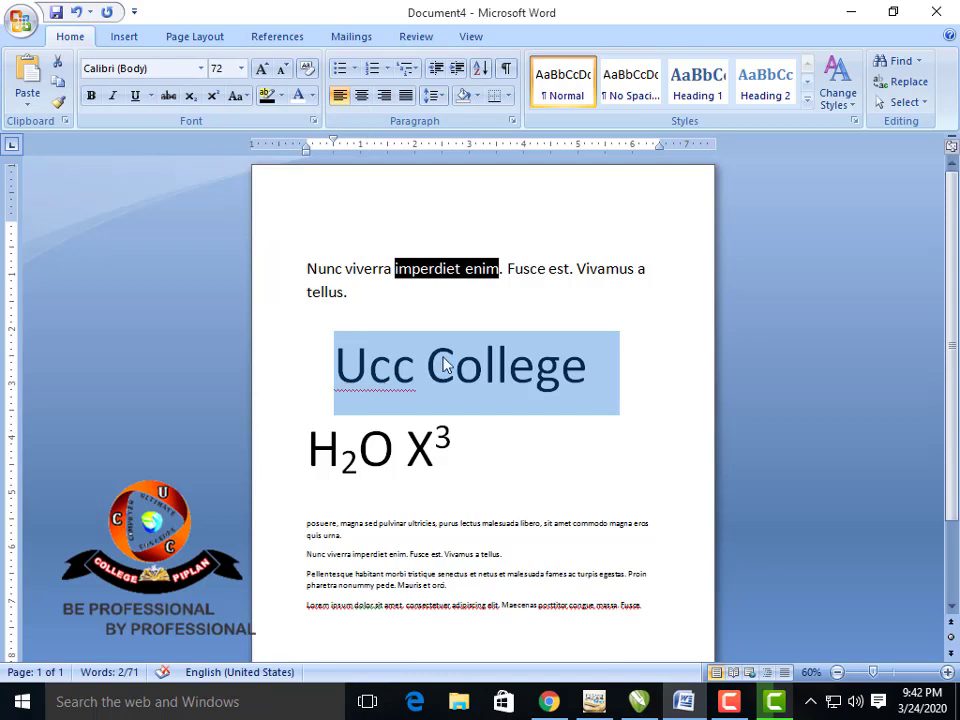
pyautogui.click(244, 97)
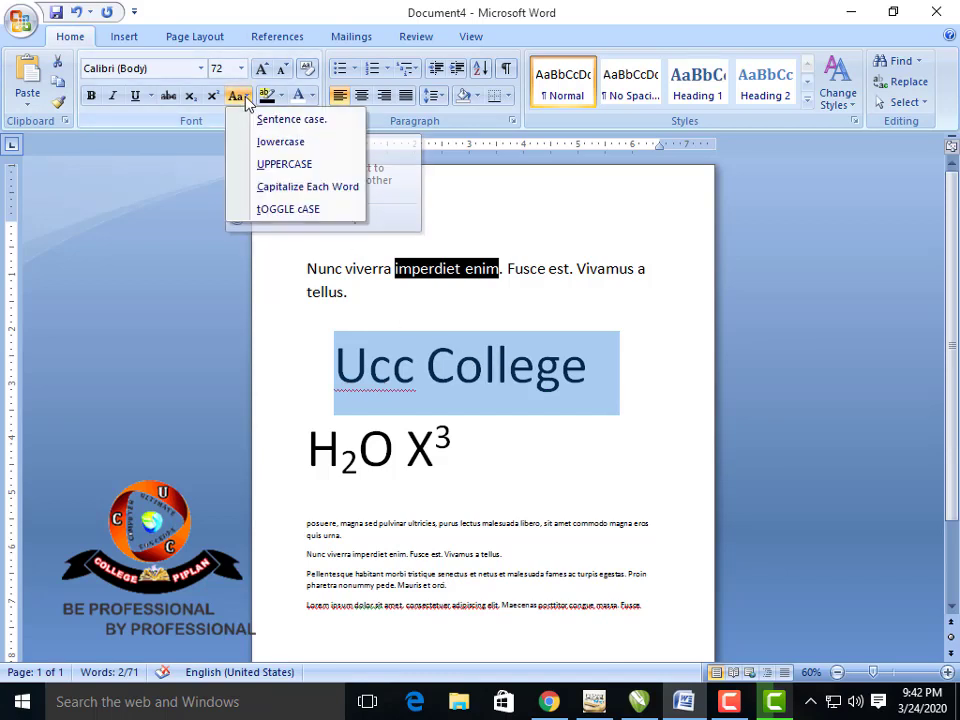
pyautogui.click(318, 210)
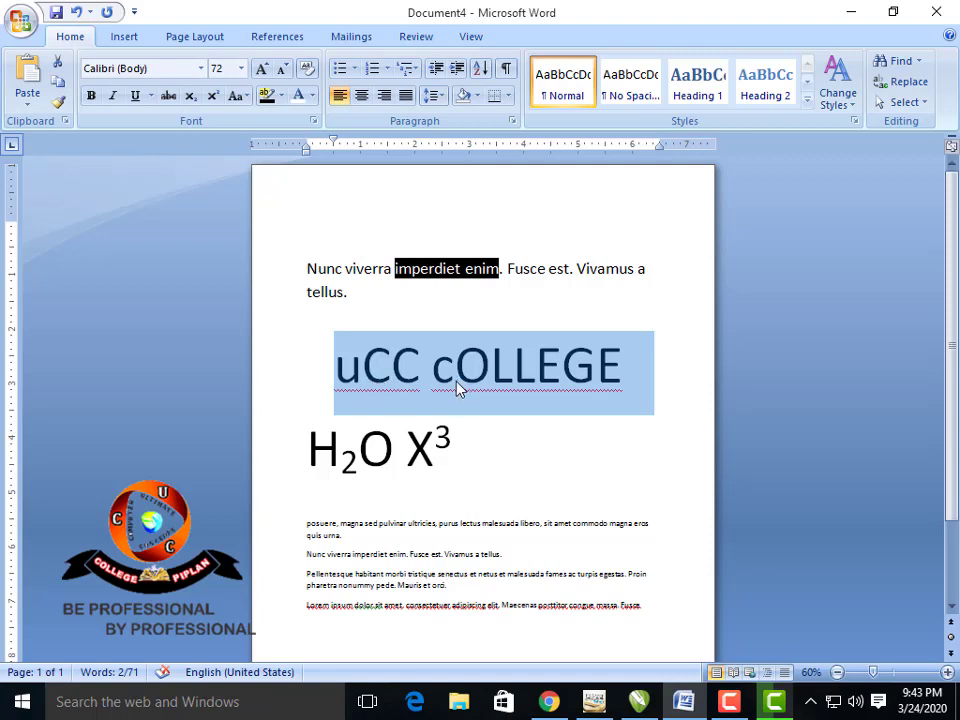
pyautogui.click(236, 96)
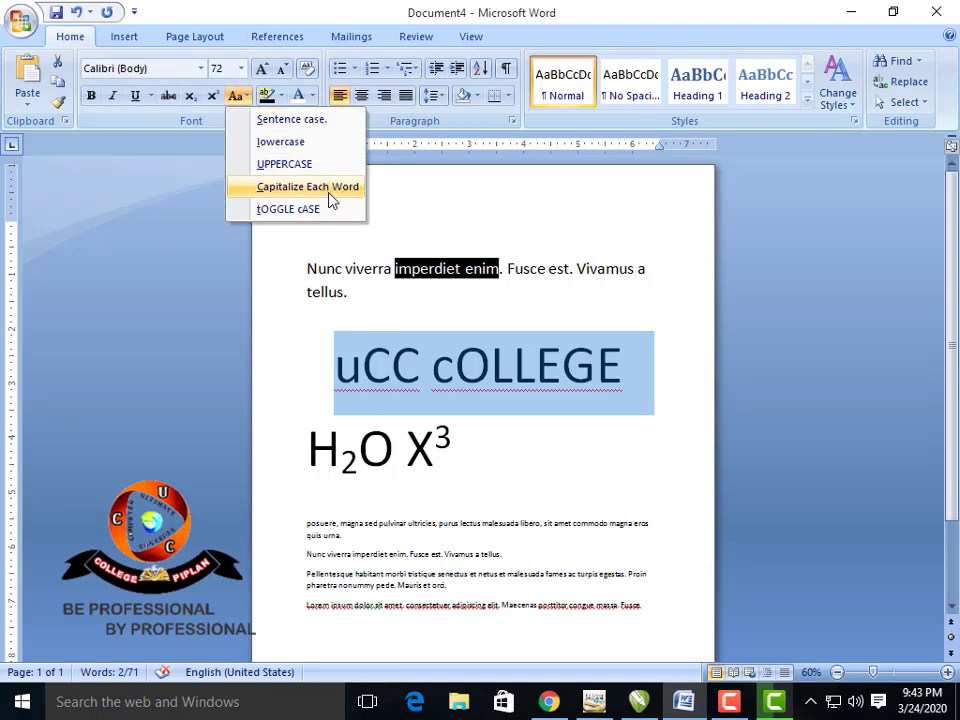
# Set the text size to 36 pt and bring the Font dialog back up
pyautogui.click(411, 313)
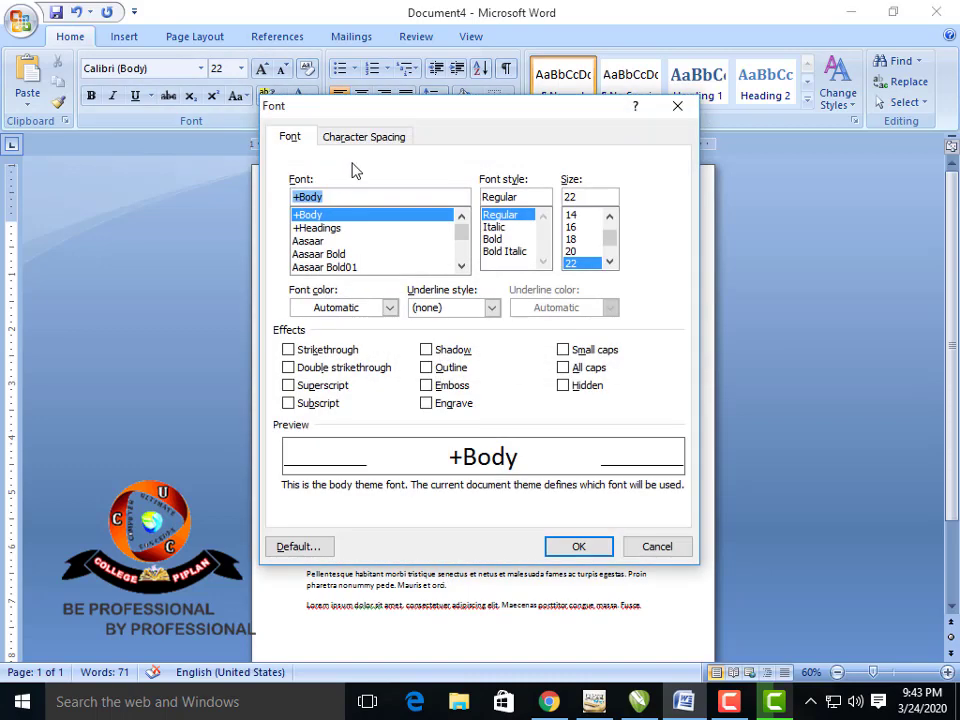
pyautogui.moveTo(370, 118); pyautogui.dragTo(397, 150)
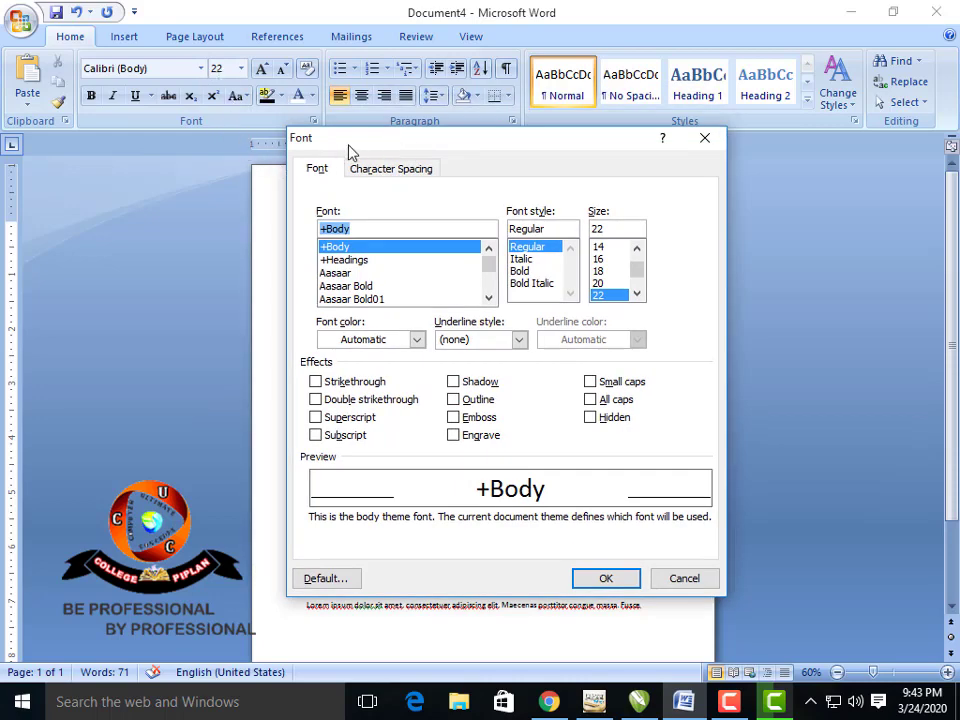
pyautogui.moveTo(350, 143); pyautogui.dragTo(319, 101)
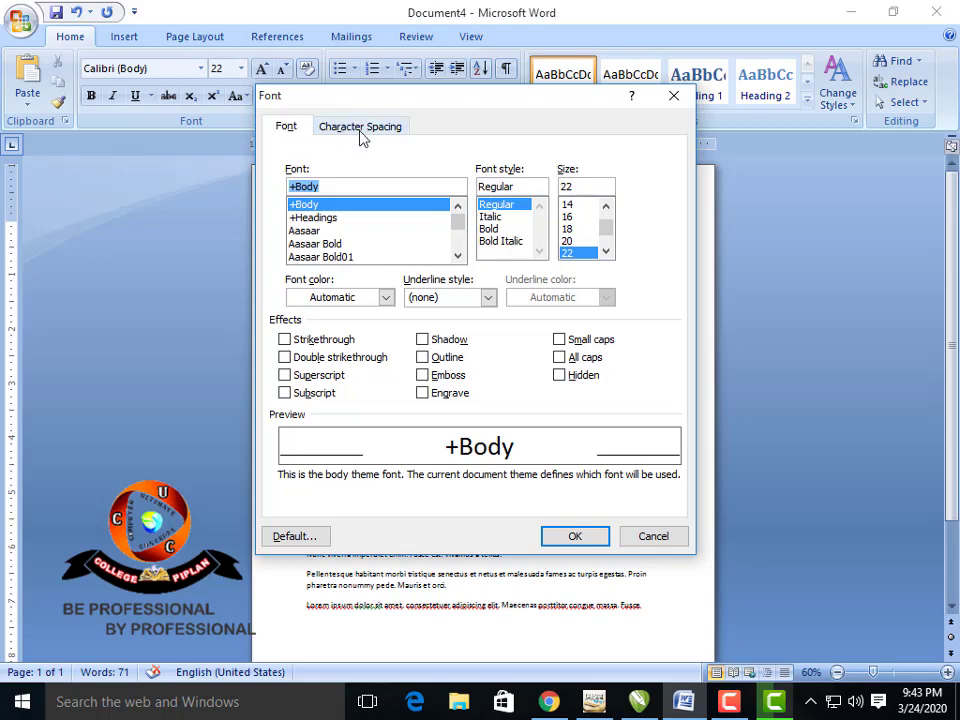
pyautogui.moveTo(362, 105); pyautogui.dragTo(234, 204)
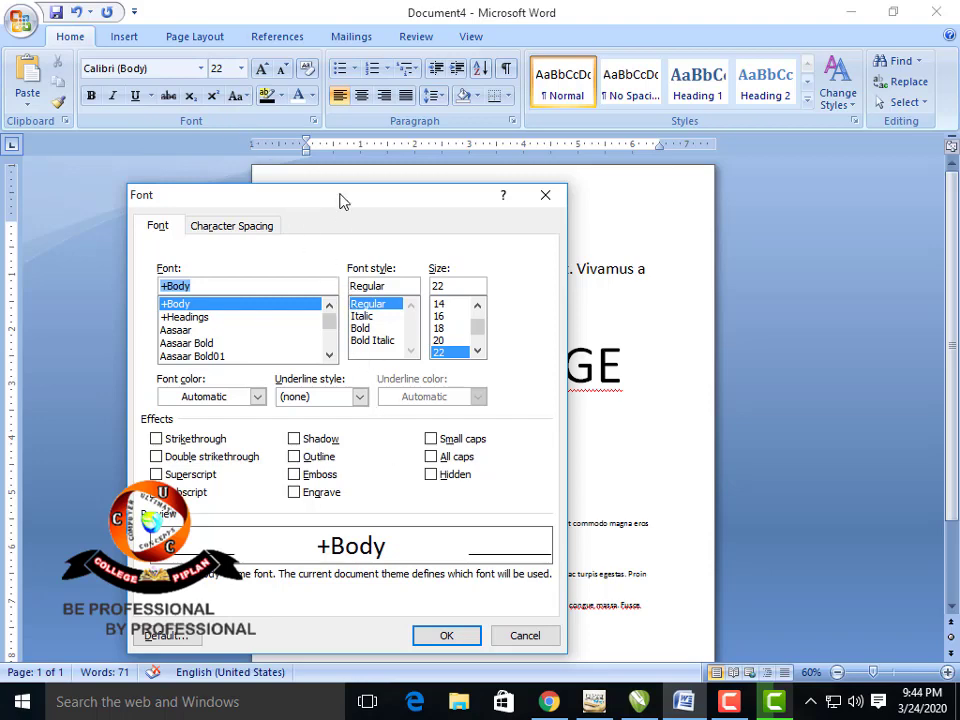
pyautogui.moveTo(343, 199); pyautogui.dragTo(415, 75)
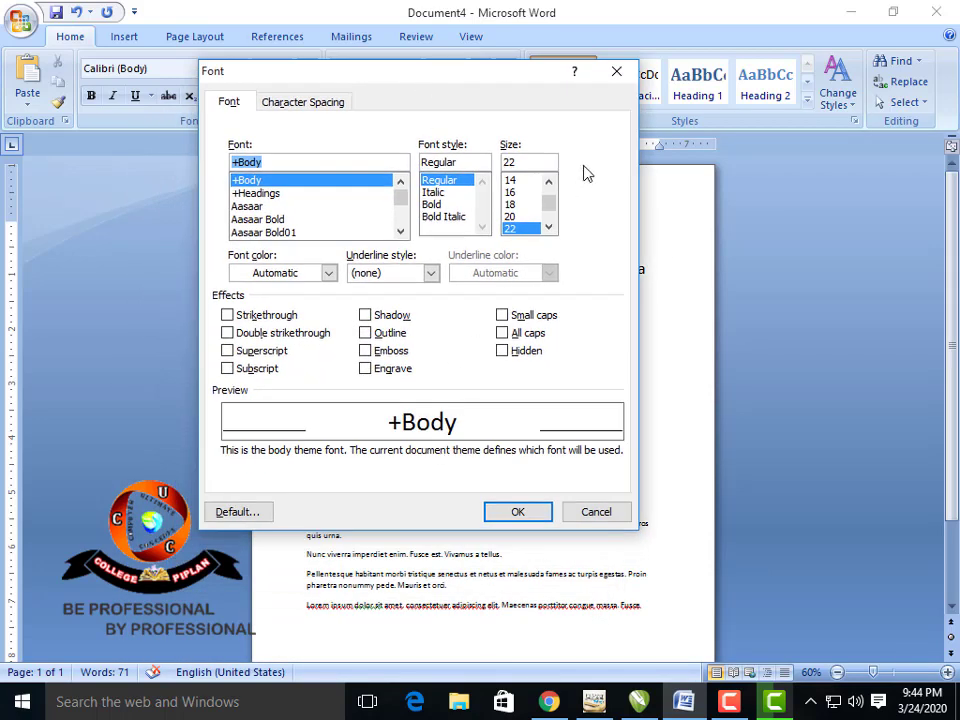
pyautogui.scroll(-1, 551, 230)
pyautogui.click(549, 228)
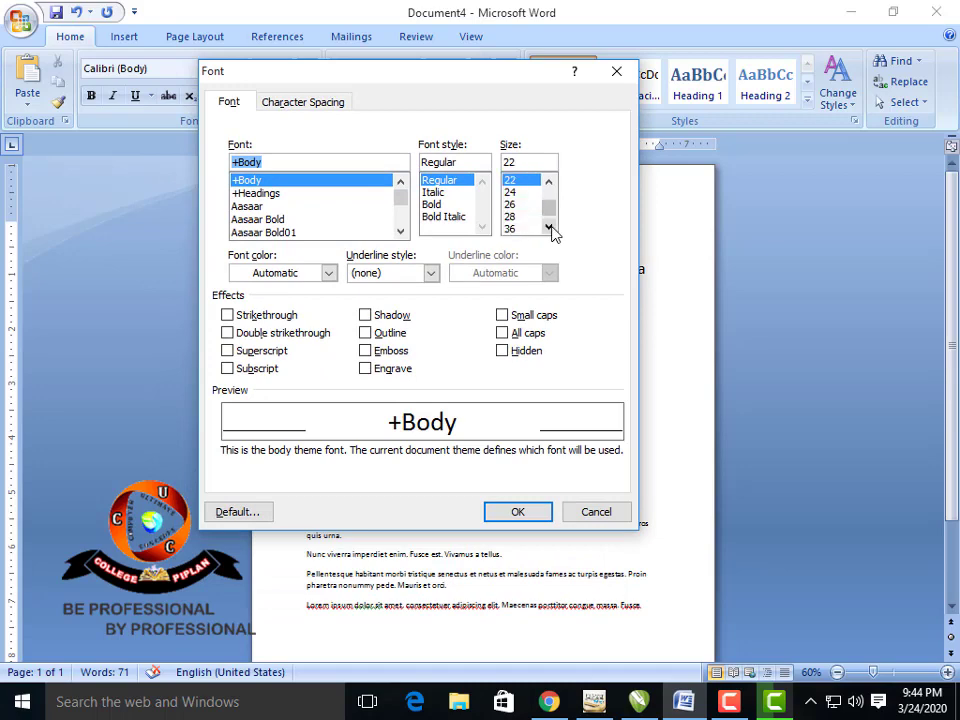
pyautogui.doubleClick(518, 229)
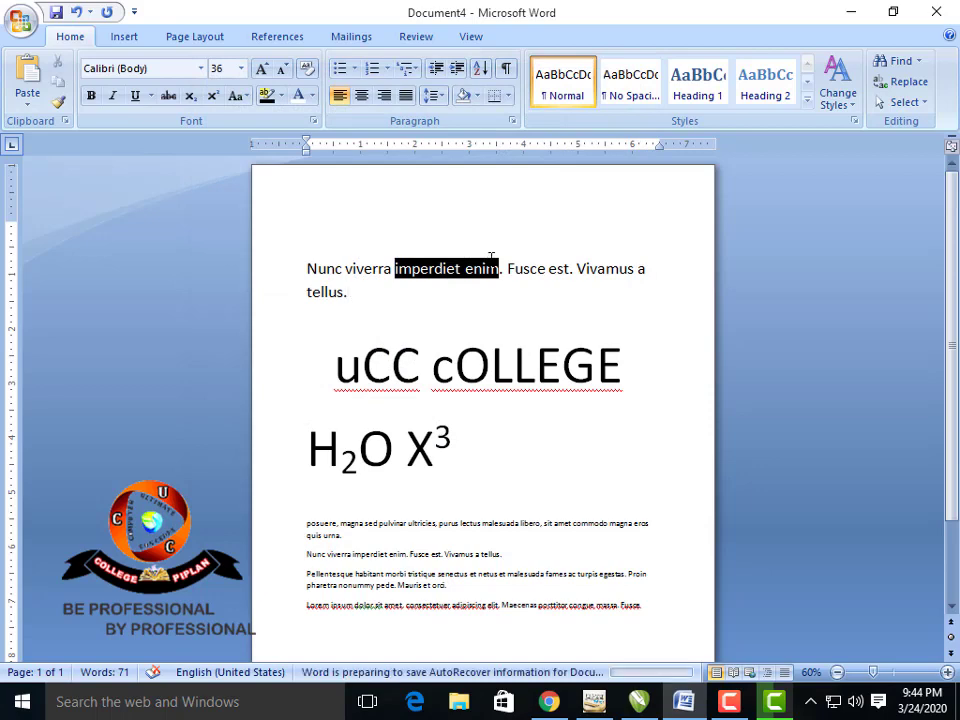
pyautogui.hotkey('ctrl', 'd')
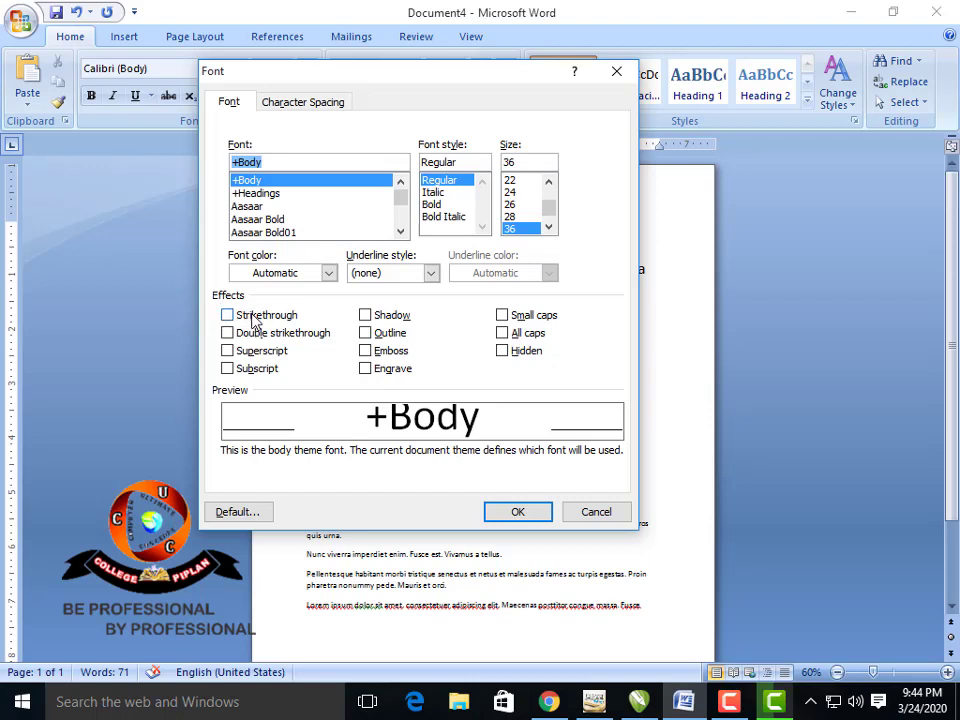
# Preview Strikethrough, Double strikethrough and Superscript, turning each back off
pyautogui.click(254, 318)
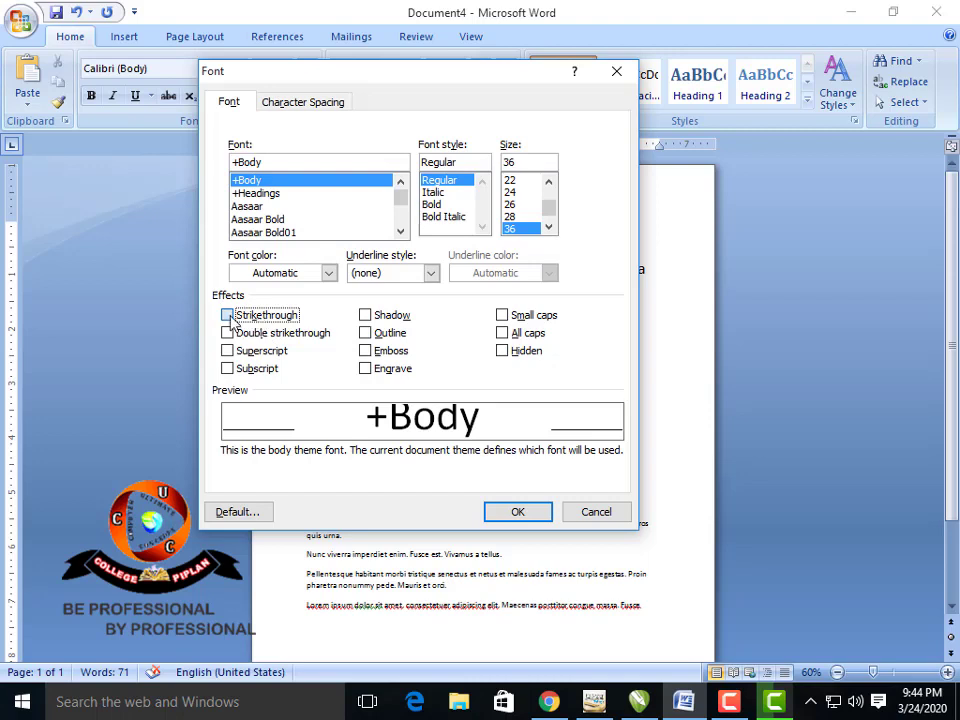
pyautogui.click(228, 316)
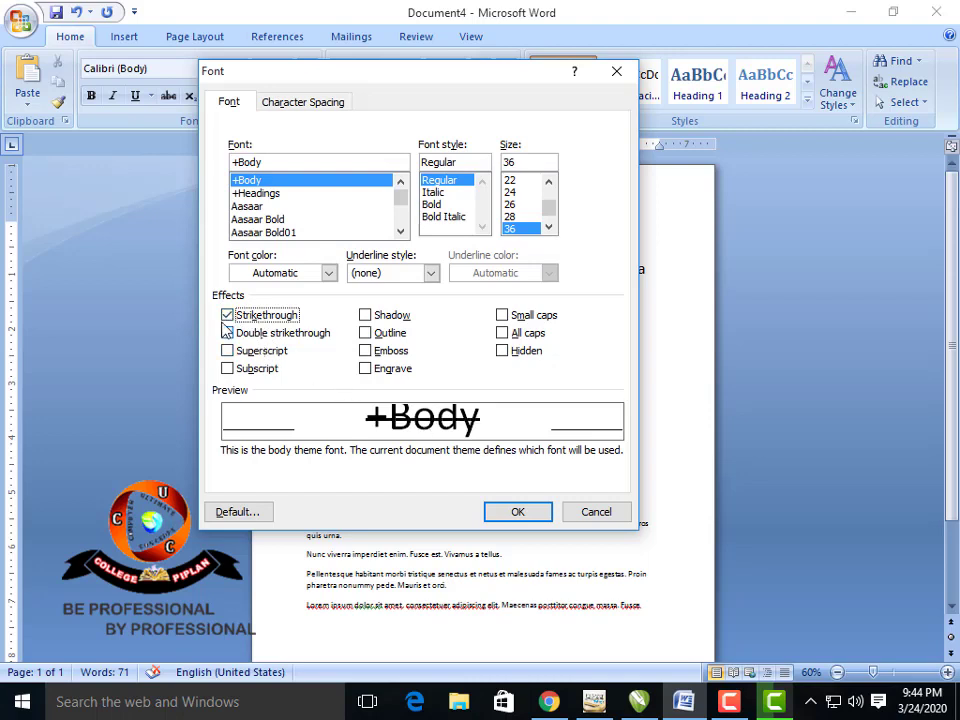
pyautogui.click(228, 316)
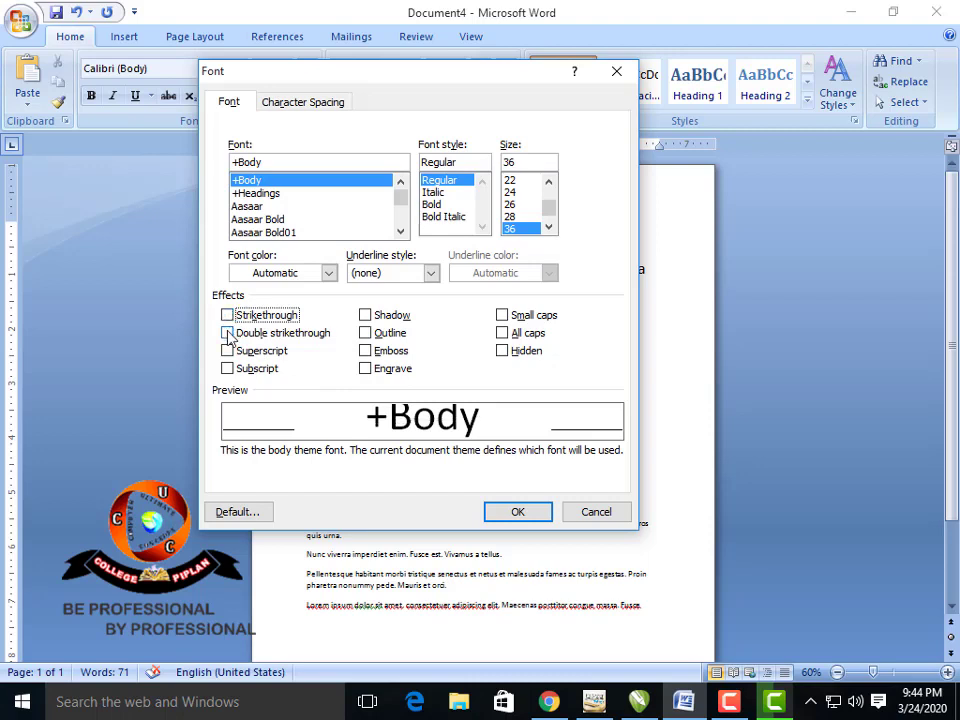
pyautogui.click(228, 333)
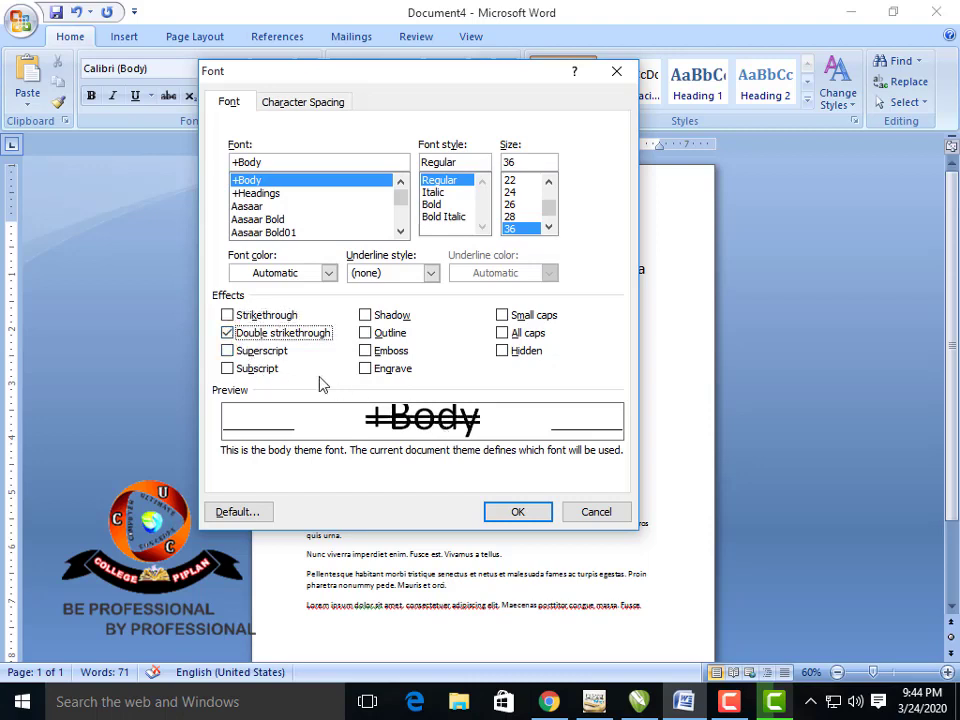
pyautogui.click(228, 333)
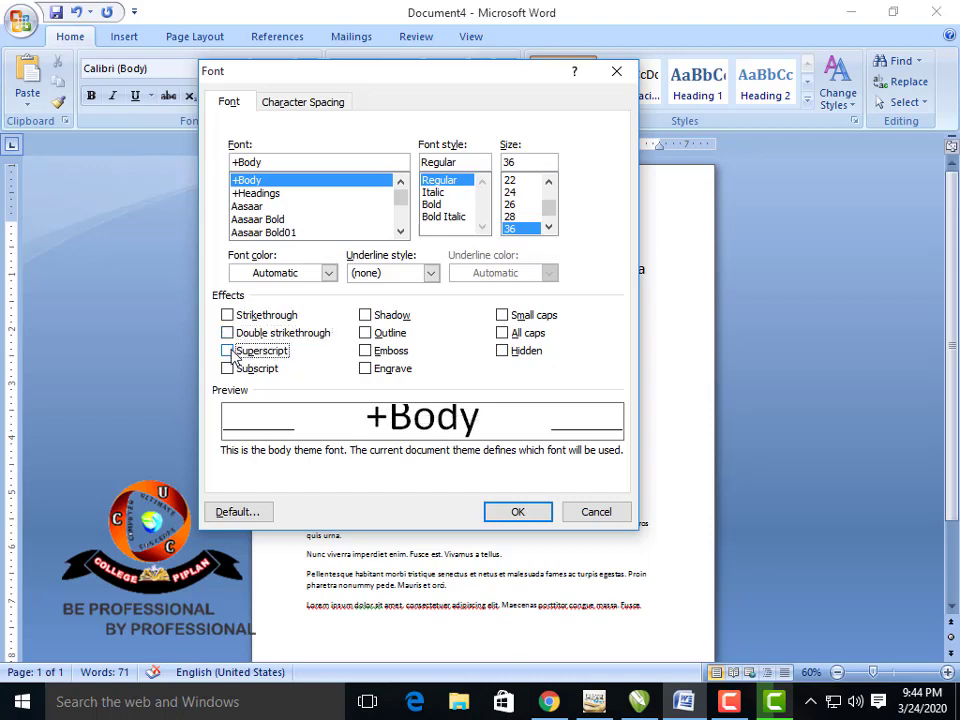
pyautogui.click(228, 351)
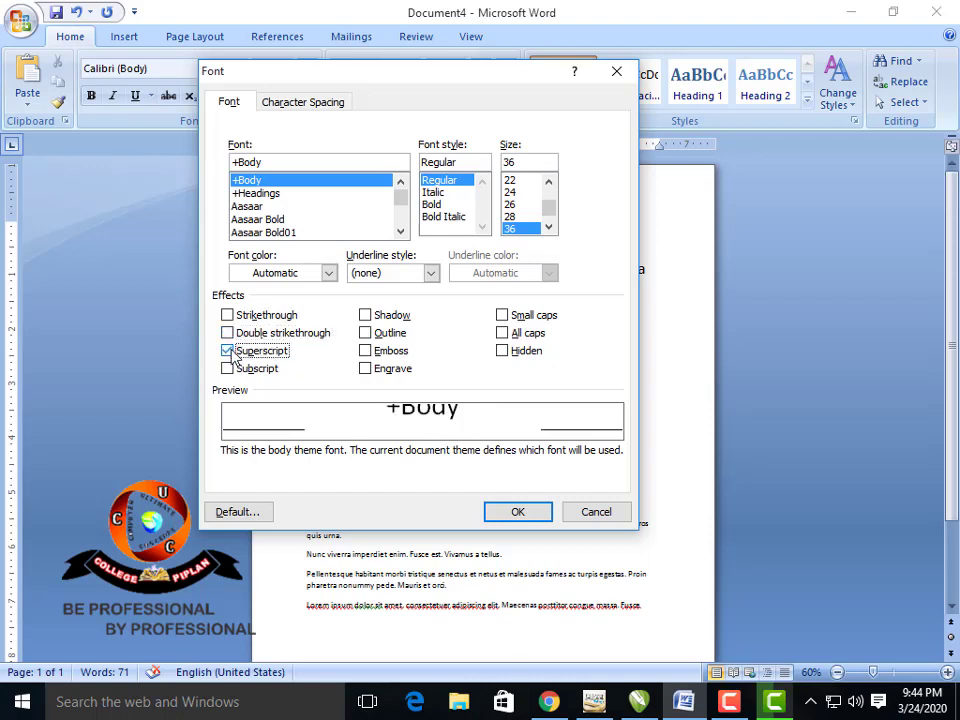
pyautogui.click(228, 351)
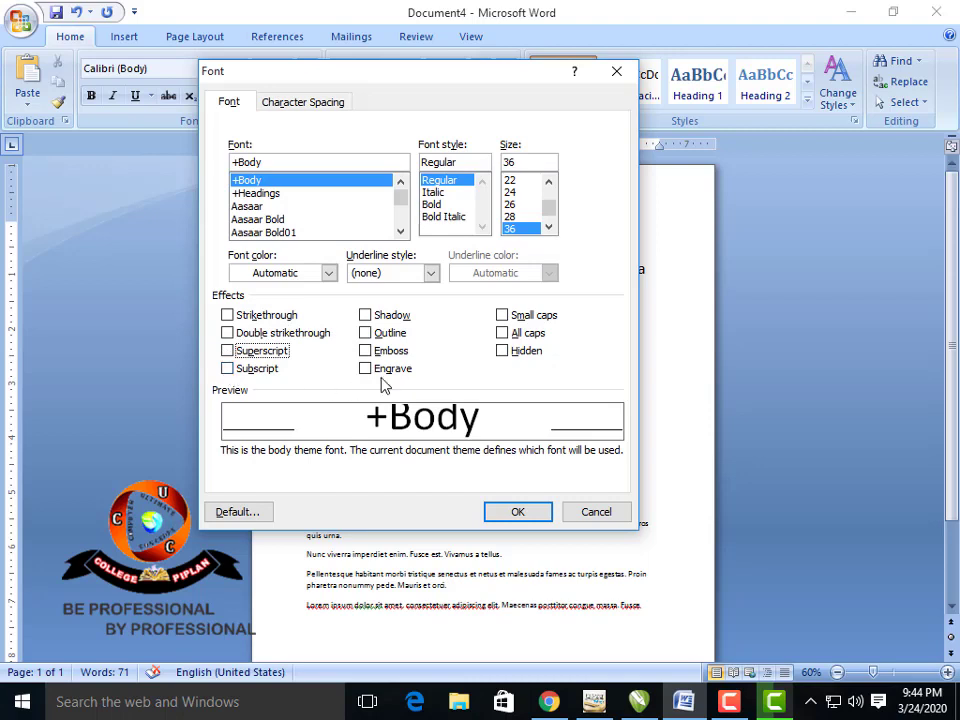
# Preview Shadow, Outline and Emboss effects, ending with Engrave checked
pyautogui.click(366, 316)
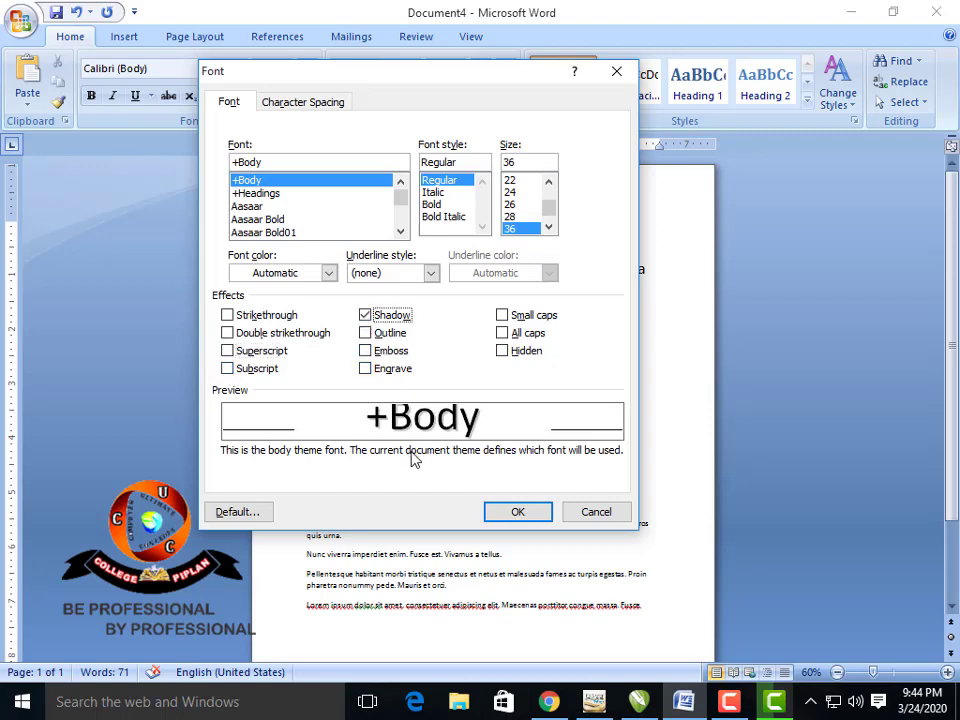
pyautogui.click(365, 315)
pyautogui.click(365, 334)
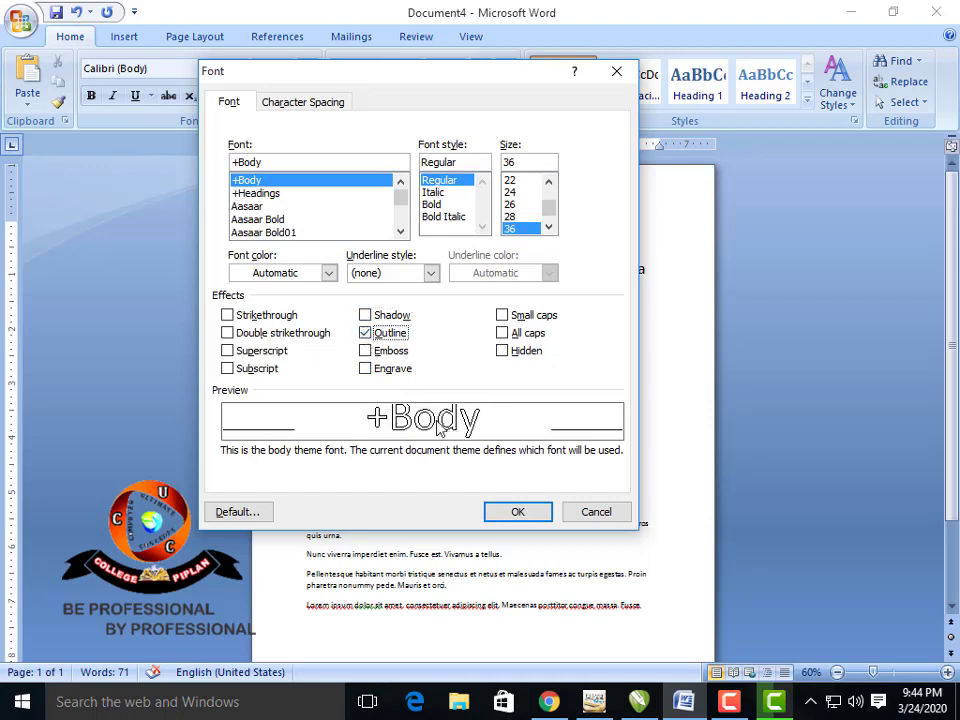
pyautogui.click(370, 336)
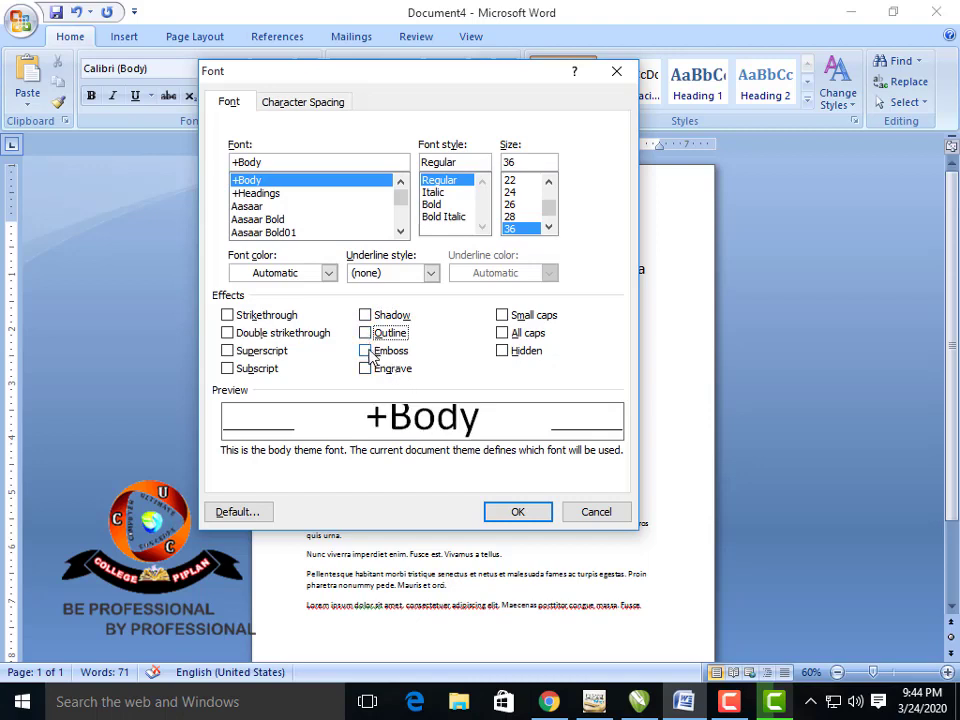
pyautogui.click(366, 351)
pyautogui.click(366, 351)
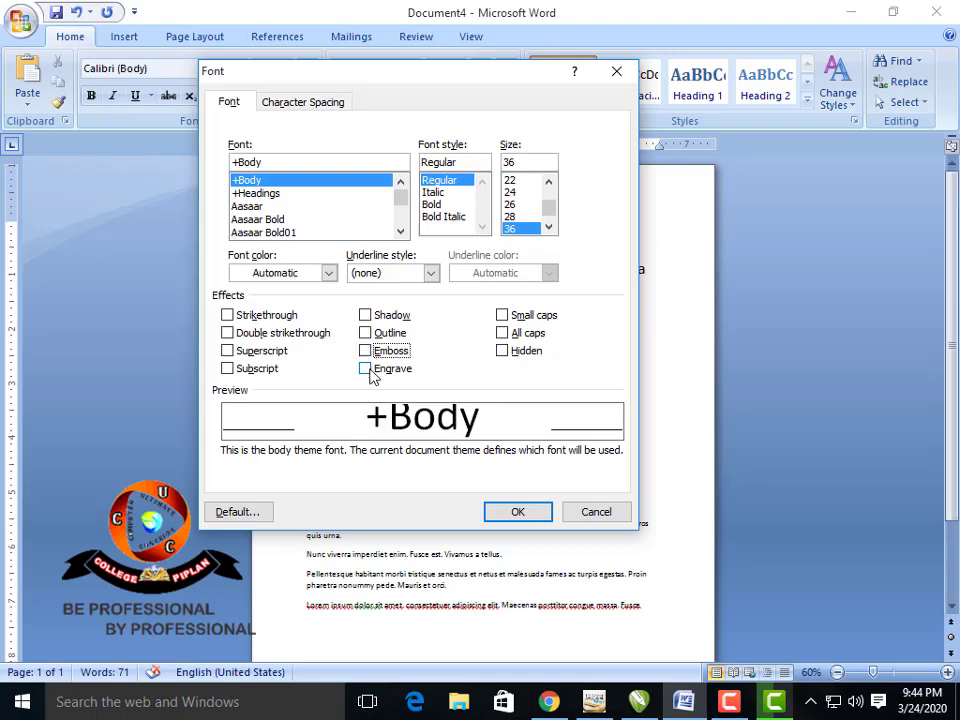
pyautogui.click(366, 369)
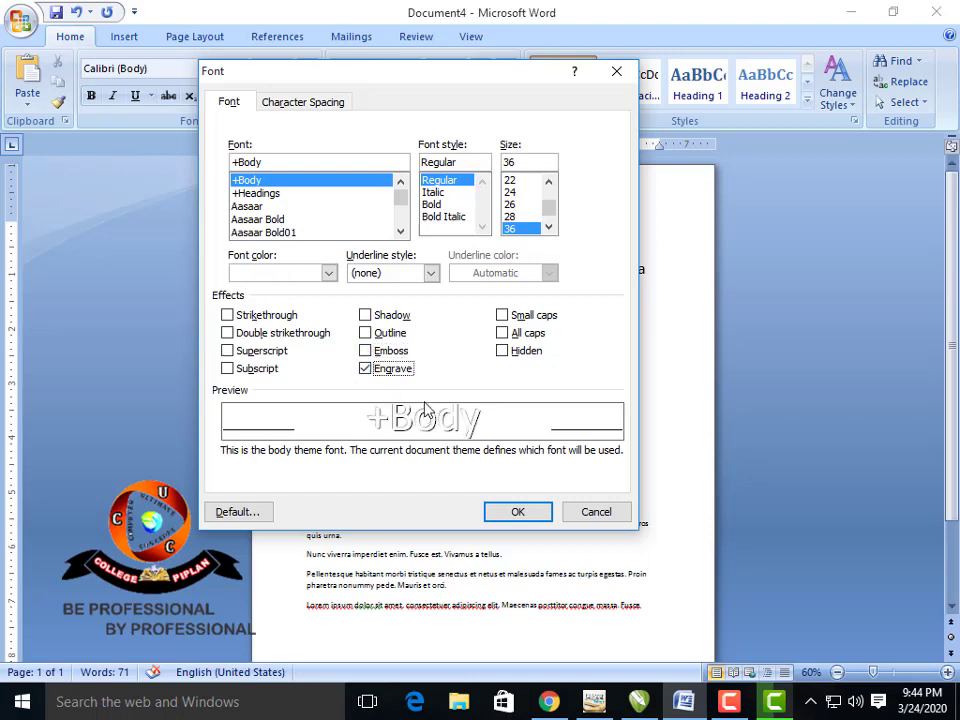
# Clear Engrave, try All caps and Small caps, set size 28 and check Hidden
pyautogui.click(366, 369)
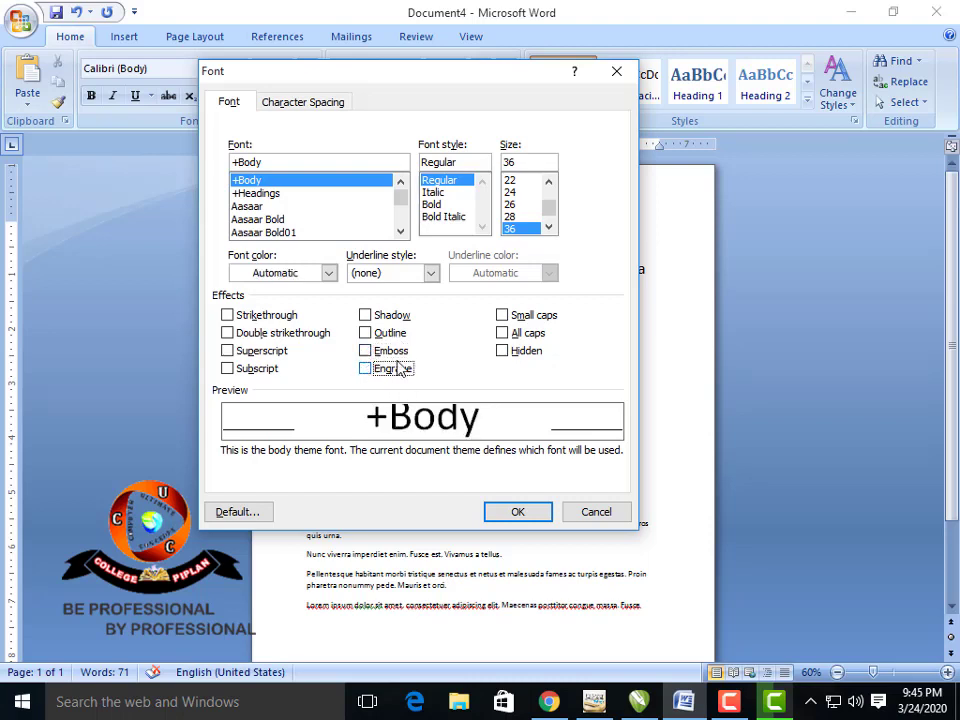
pyautogui.click(508, 335)
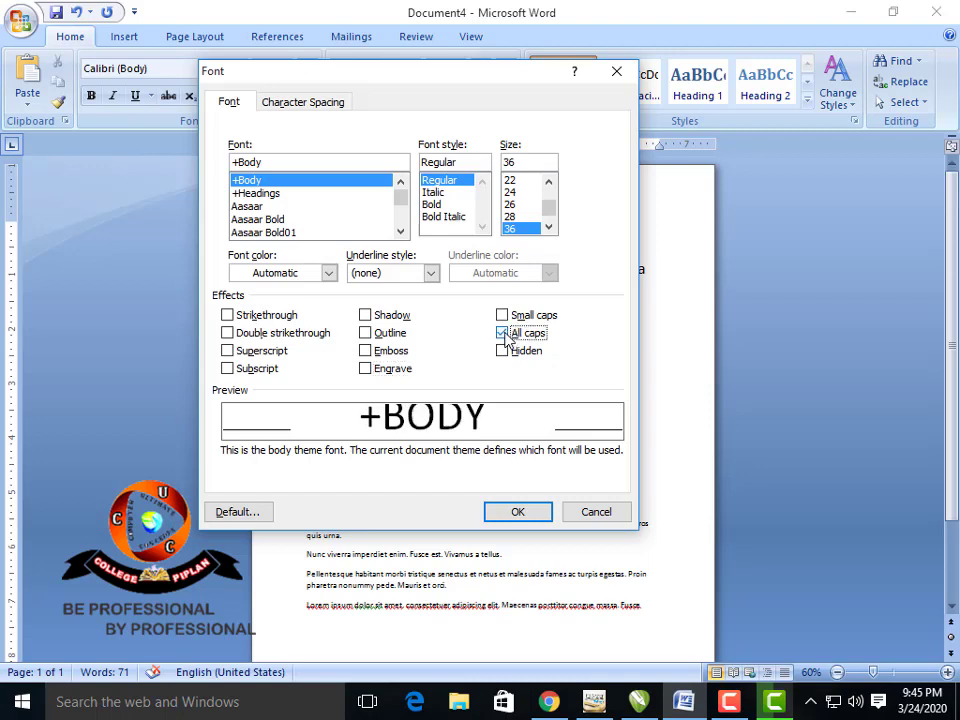
pyautogui.click(510, 217)
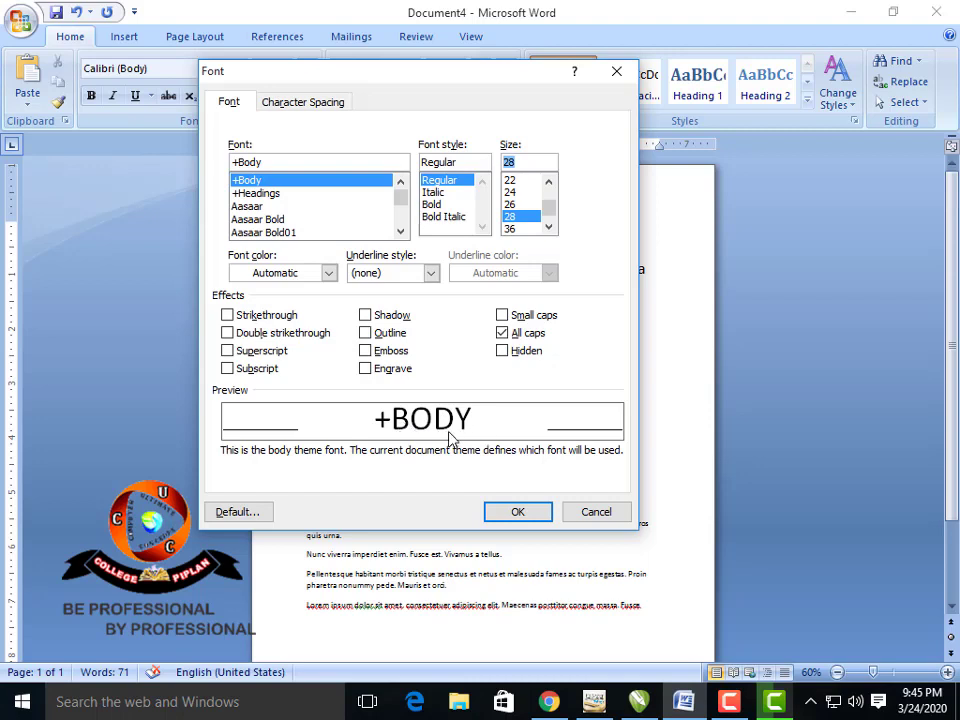
pyautogui.click(503, 316)
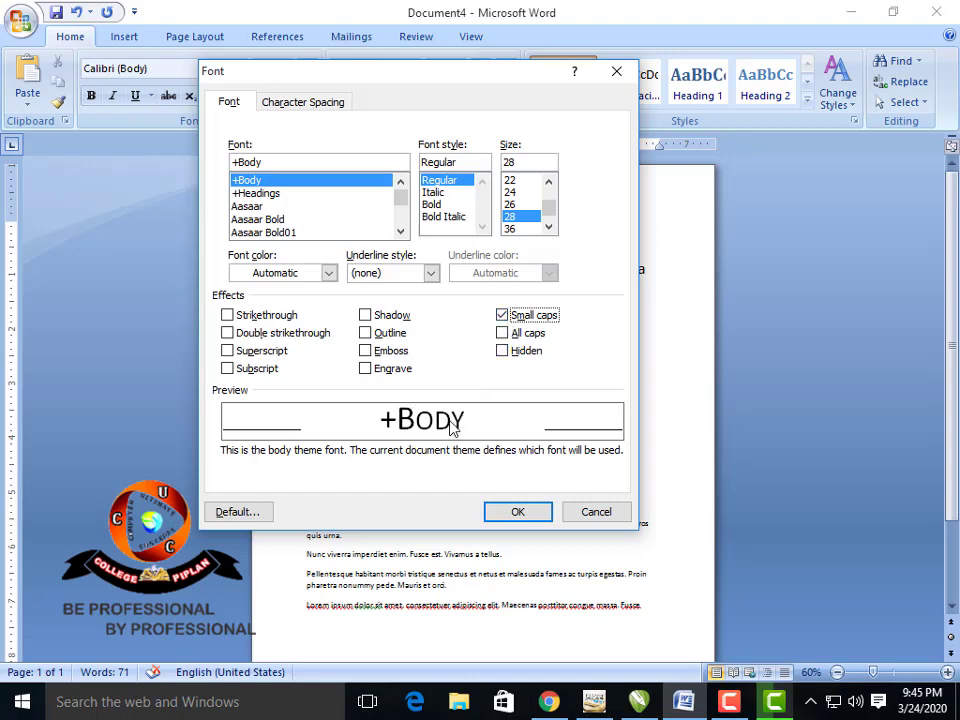
pyautogui.click(503, 352)
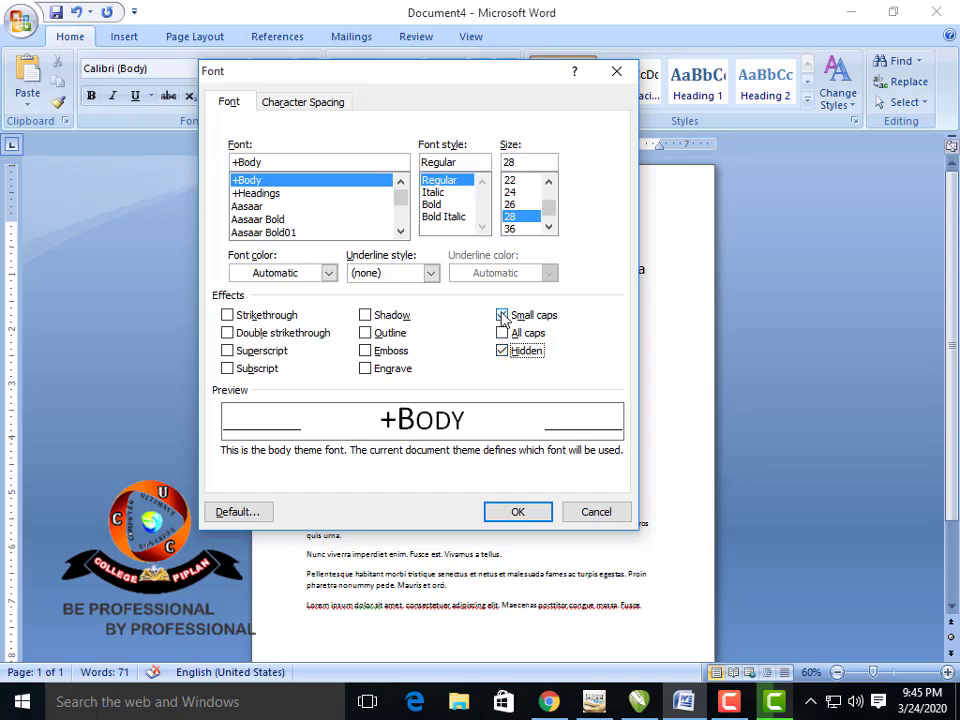
pyautogui.click(504, 316)
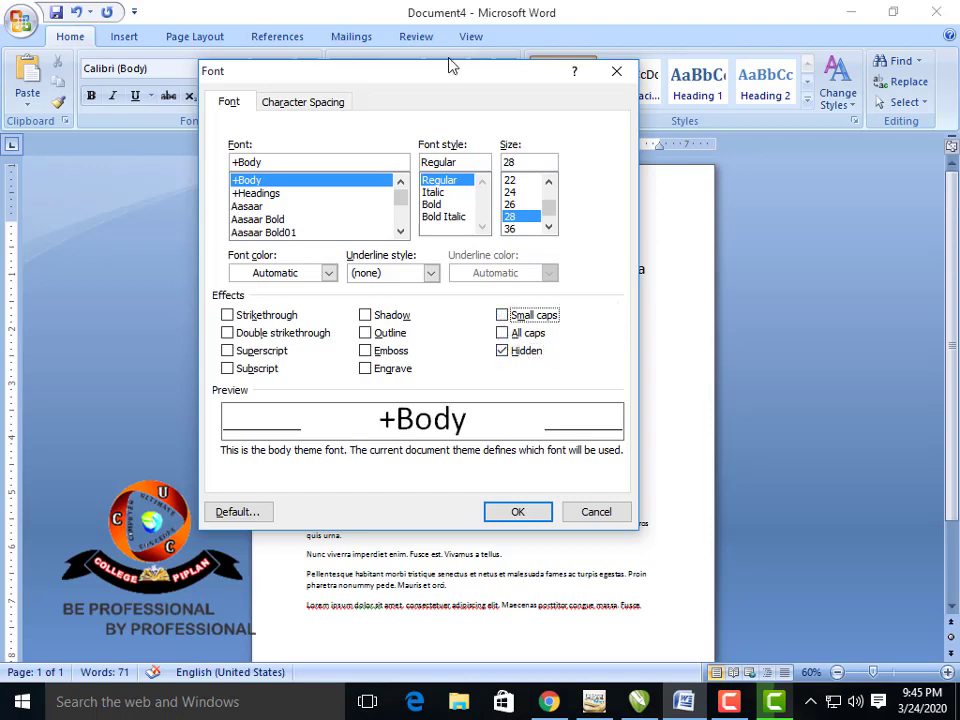
pyautogui.moveTo(446, 70); pyautogui.dragTo(443, 177)
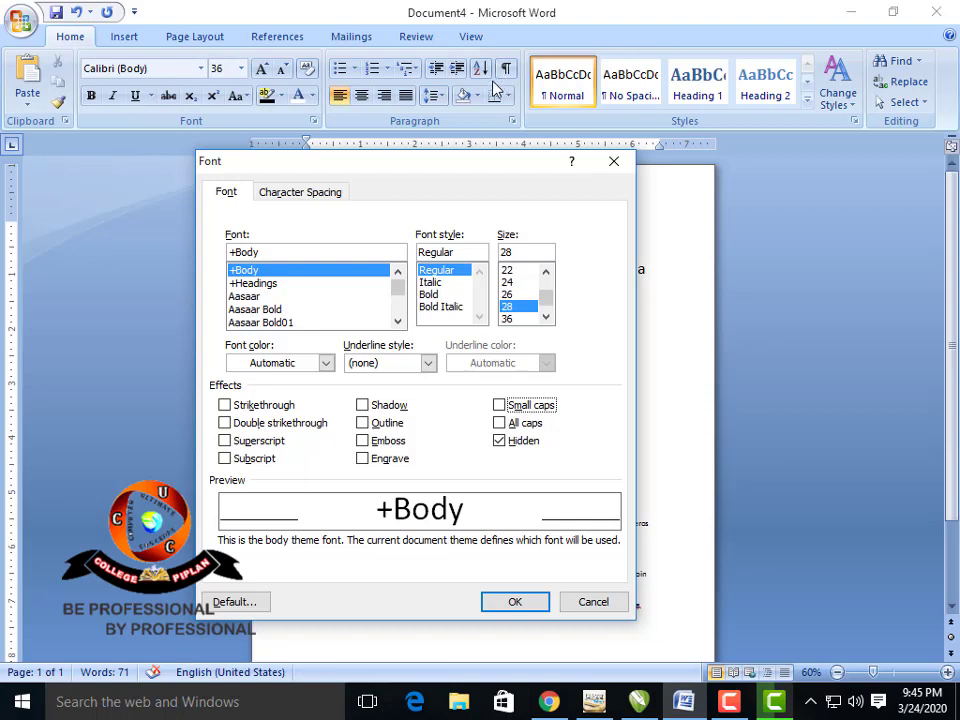
pyautogui.click(280, 198)
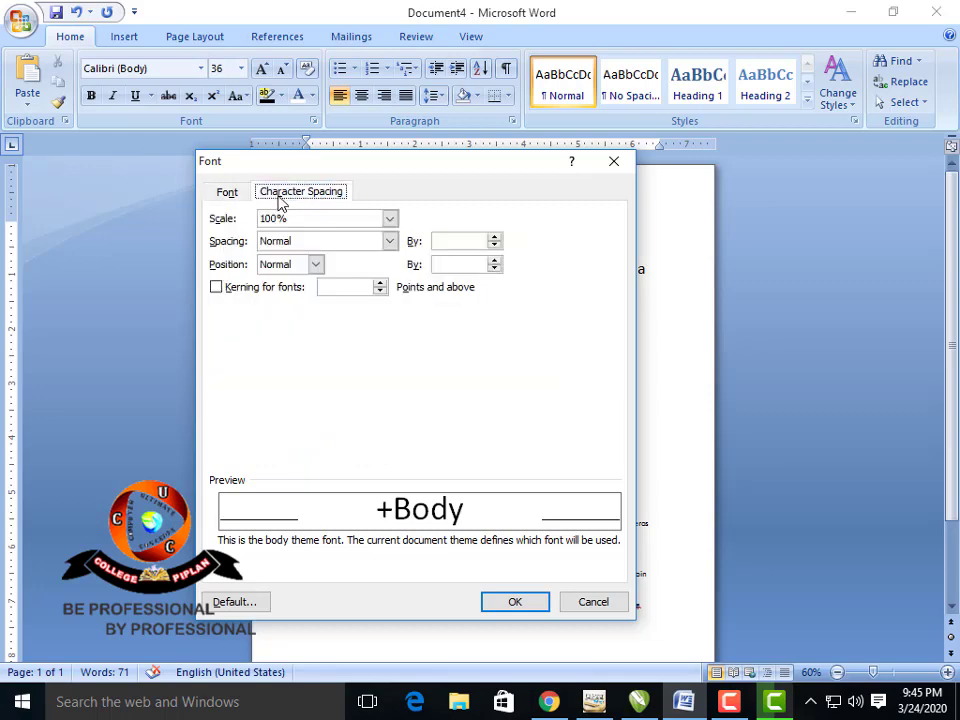
pyautogui.moveTo(365, 174); pyautogui.dragTo(376, 149)
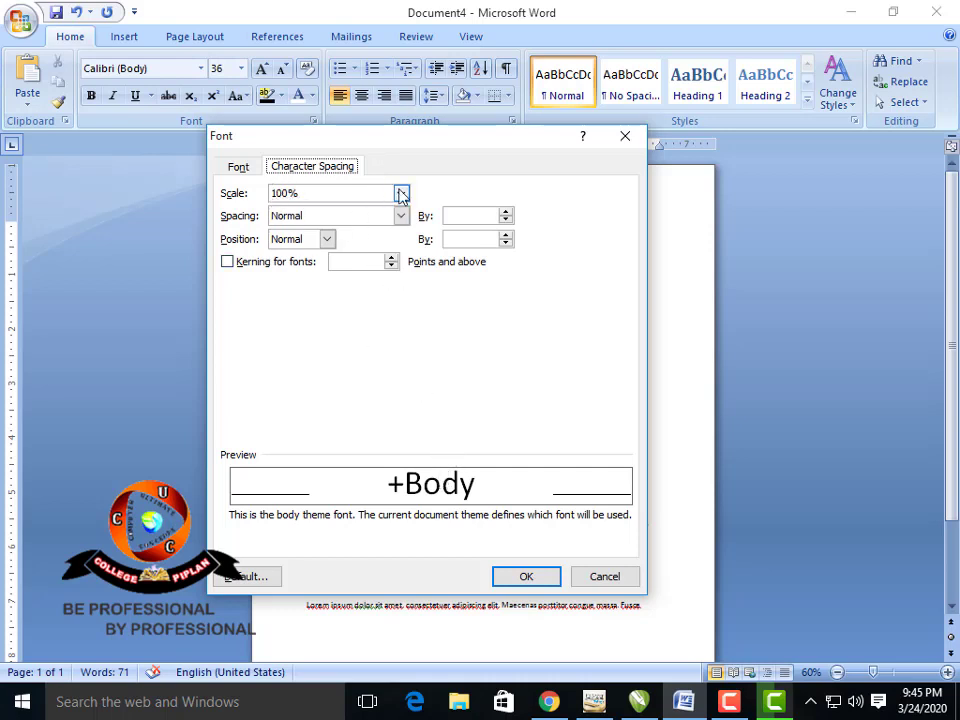
pyautogui.click(400, 193)
pyautogui.click(377, 212)
pyautogui.click(377, 215)
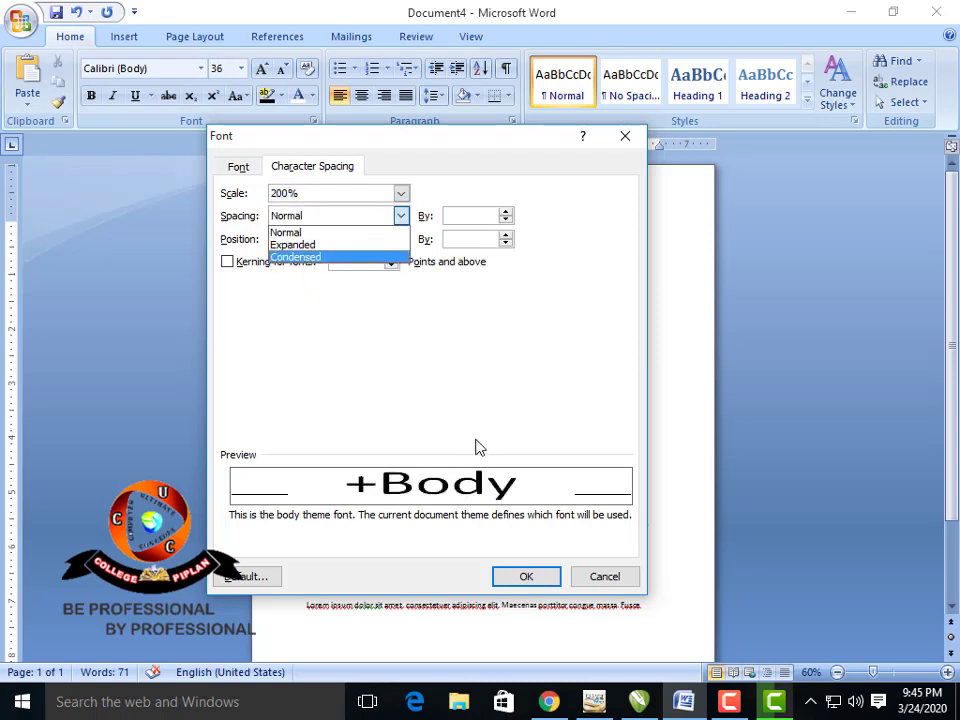
pyautogui.click(401, 193)
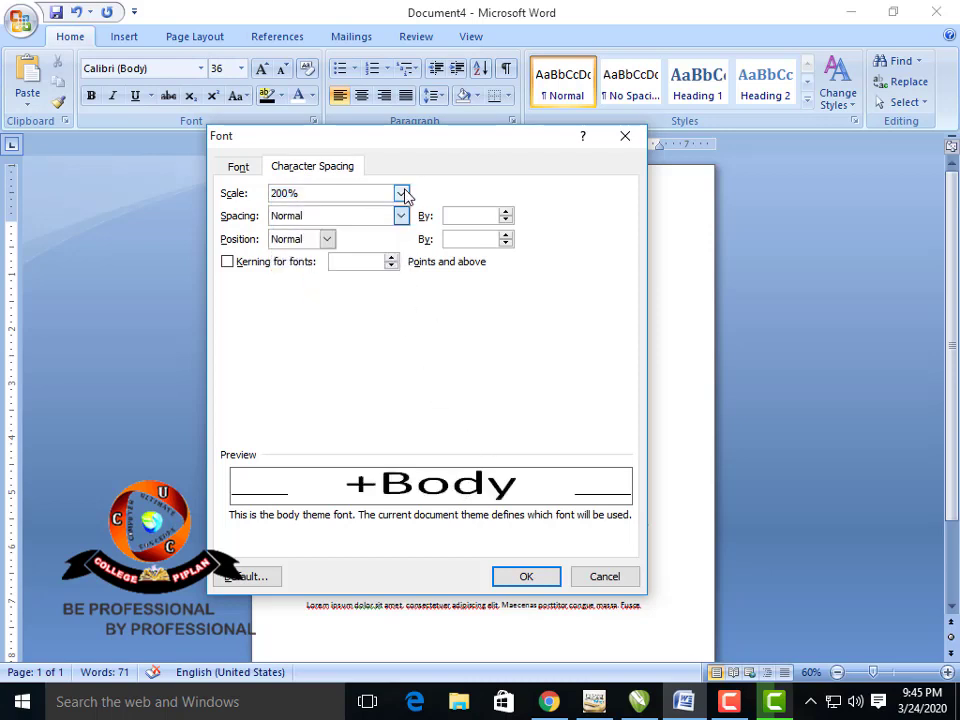
pyautogui.click(401, 194)
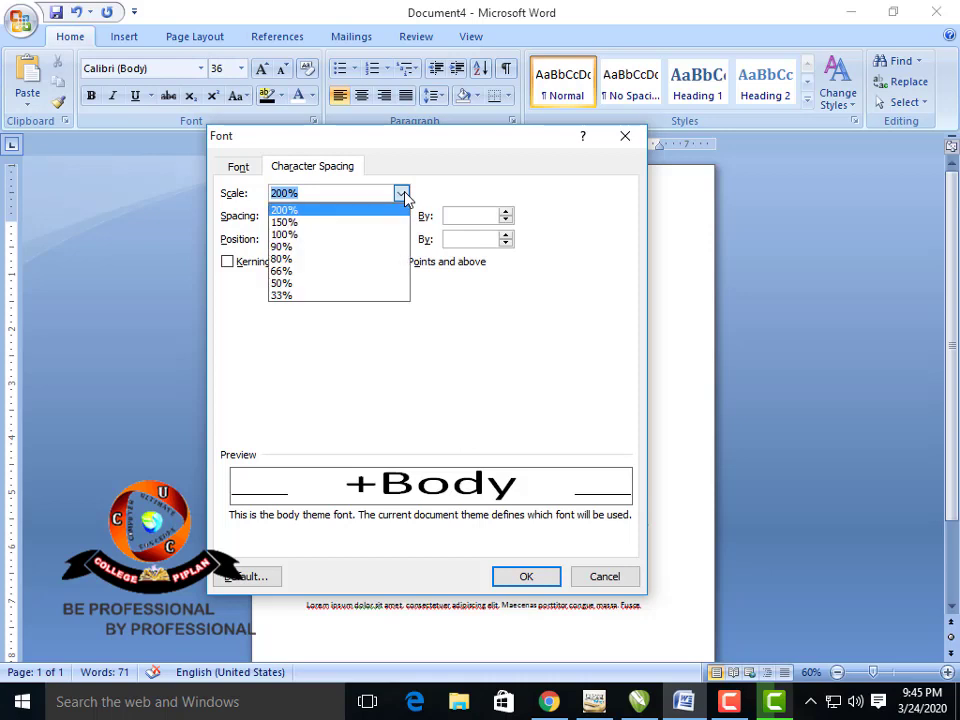
pyautogui.click(377, 236)
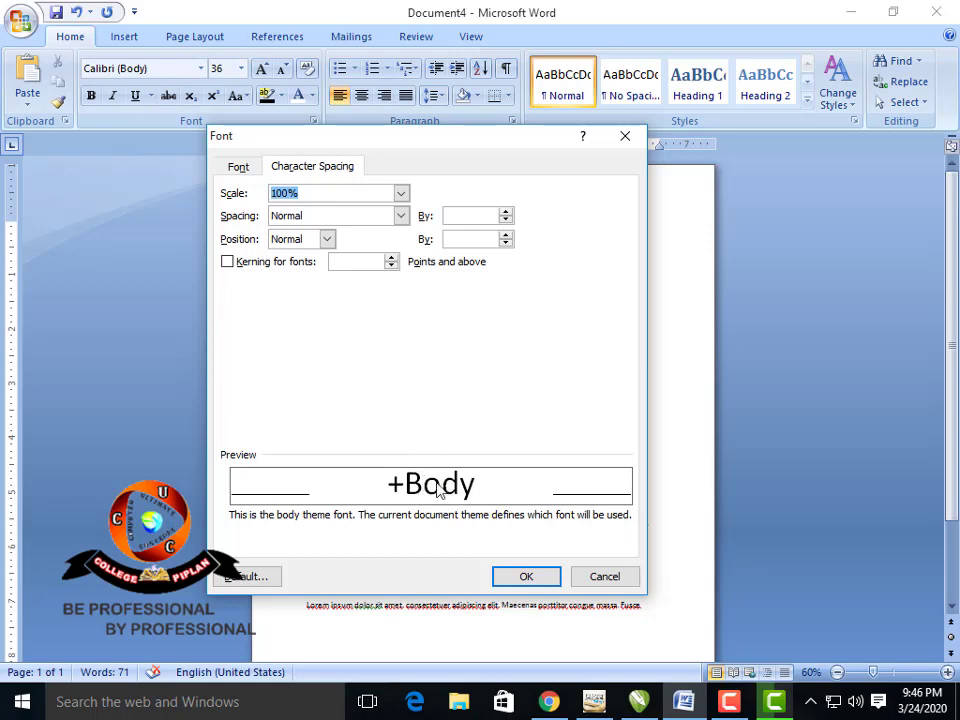
pyautogui.click(400, 216)
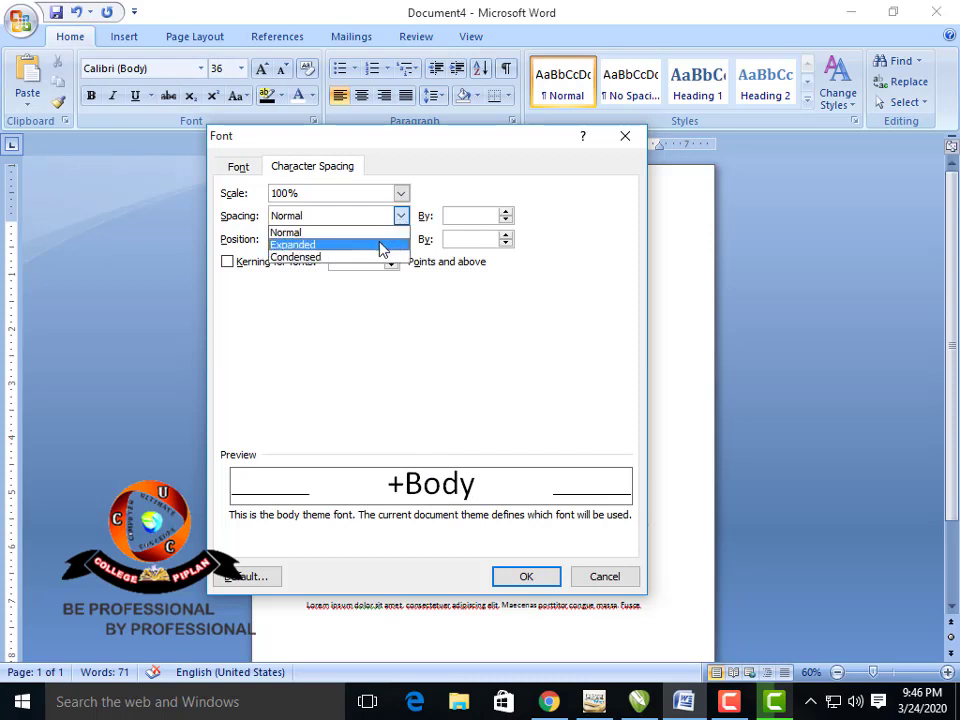
pyautogui.click(382, 245)
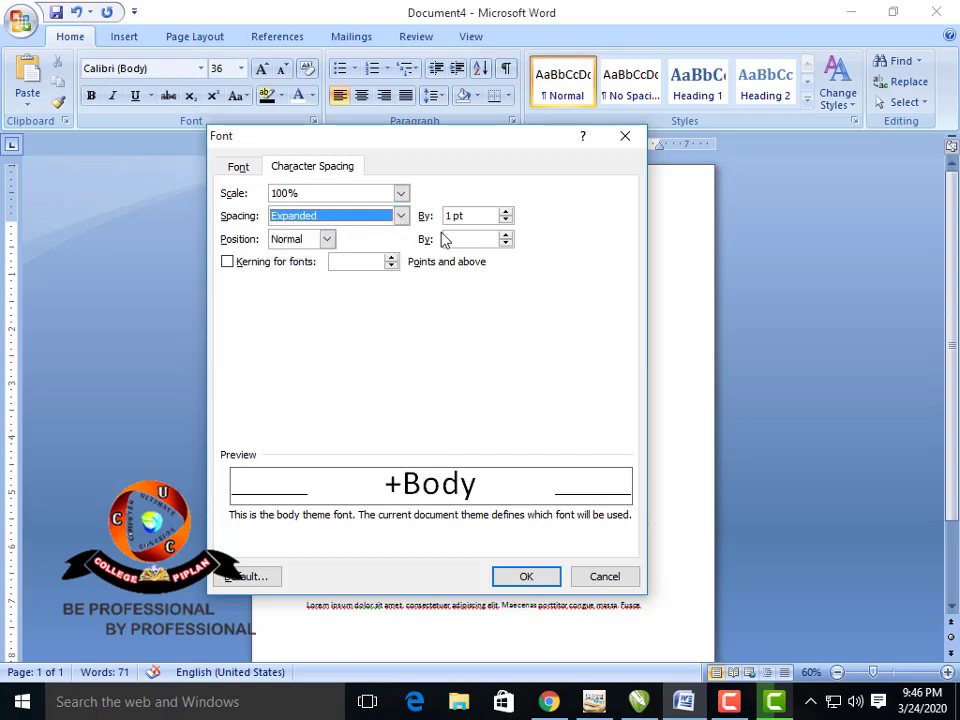
pyautogui.click(506, 213)
pyautogui.click(506, 213)
pyautogui.click(506, 213)
pyautogui.click(505, 214)
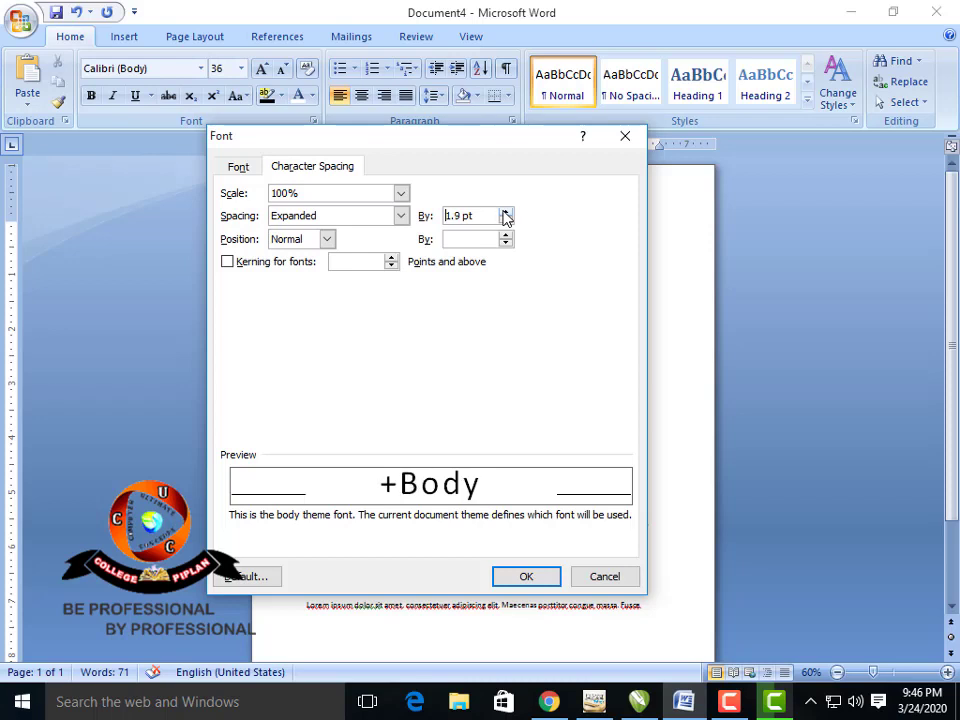
pyautogui.click(505, 214)
pyautogui.click(505, 214)
pyautogui.click(506, 214)
pyautogui.click(506, 221)
pyautogui.click(506, 221)
pyautogui.click(506, 221)
pyautogui.click(400, 215)
pyautogui.click(378, 257)
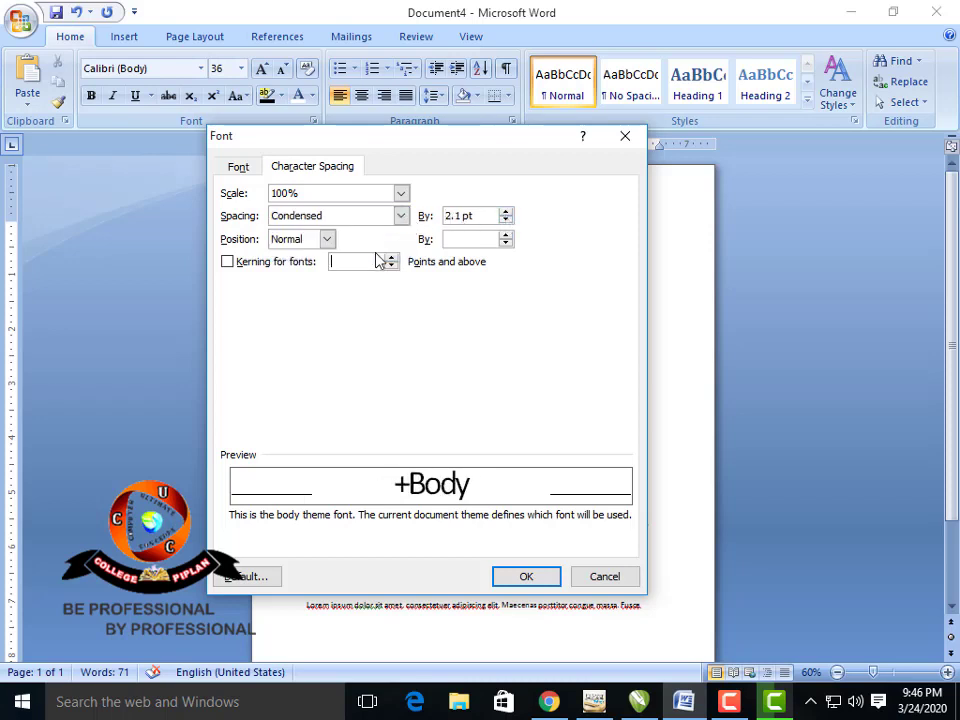
pyautogui.click(506, 216)
pyautogui.click(506, 216)
pyautogui.click(506, 216)
pyautogui.click(506, 216)
pyautogui.click(506, 213)
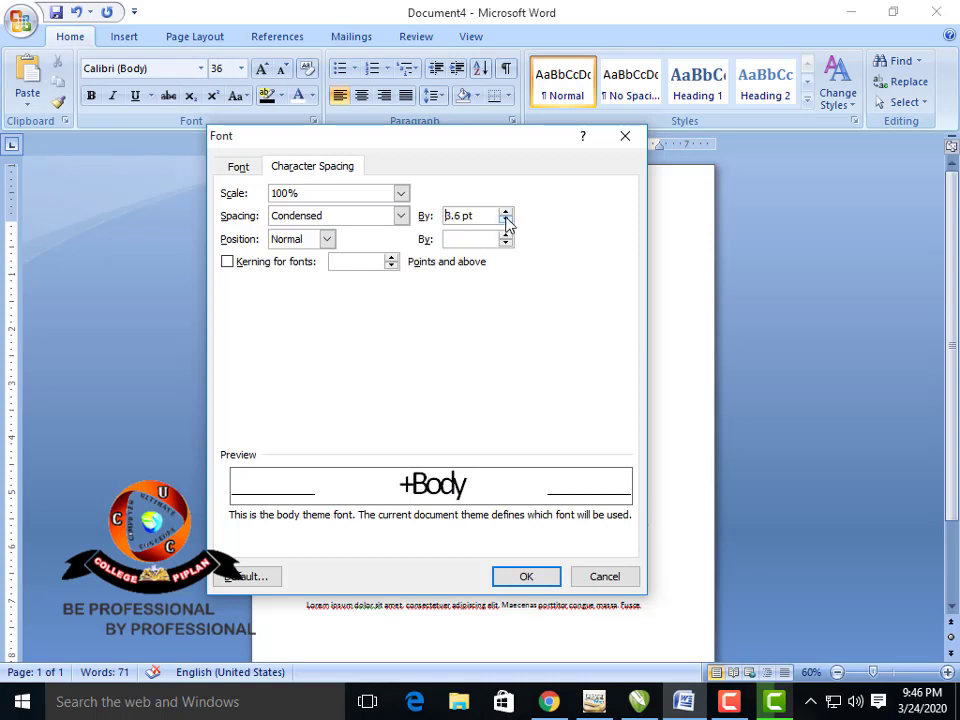
pyautogui.click(506, 221)
pyautogui.click(400, 216)
pyautogui.click(383, 233)
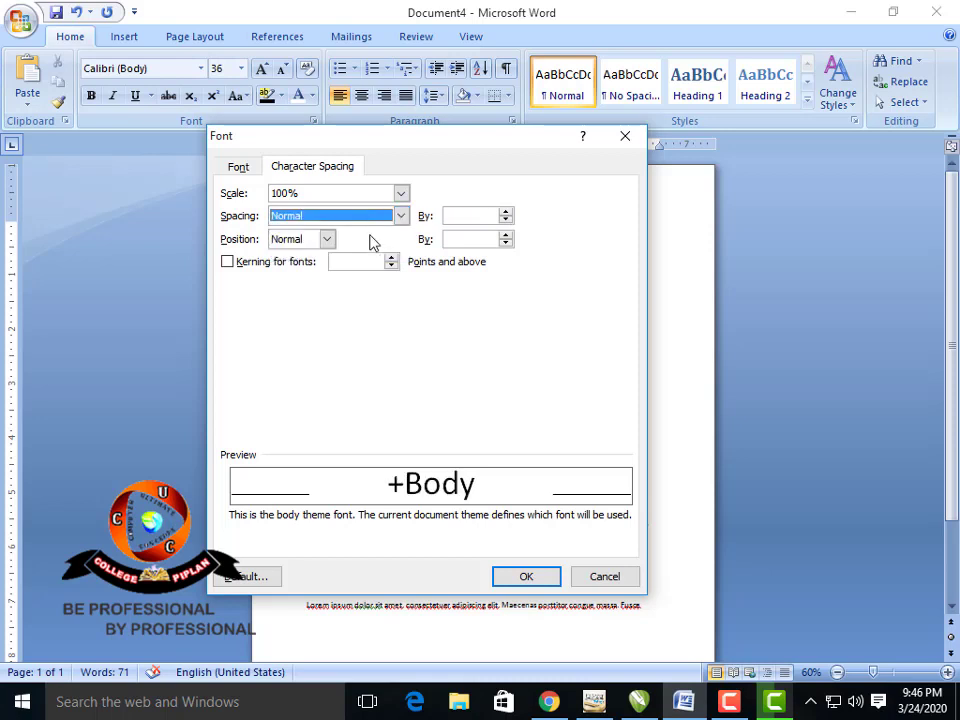
pyautogui.click(329, 241)
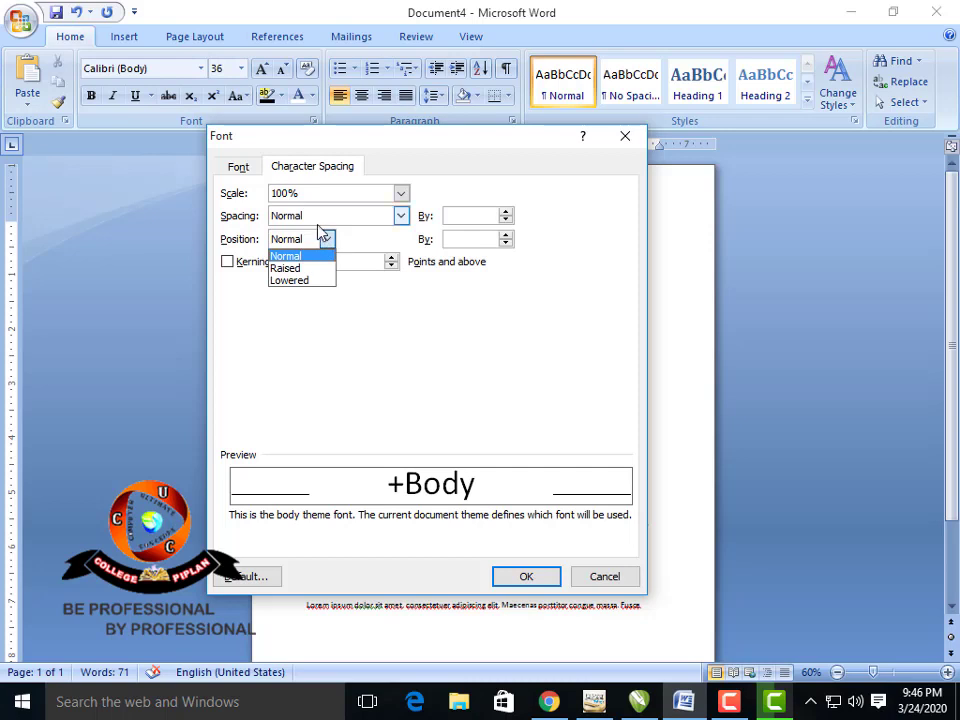
# Set the character Position to Lowered by 3 pt
pyautogui.click(362, 304)
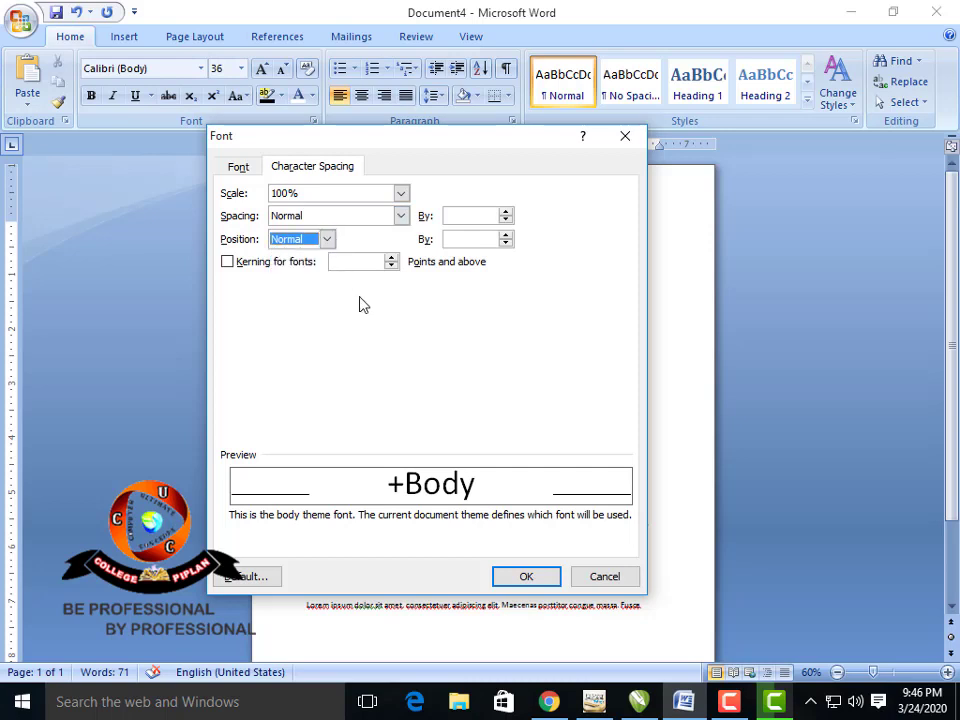
pyautogui.click(326, 242)
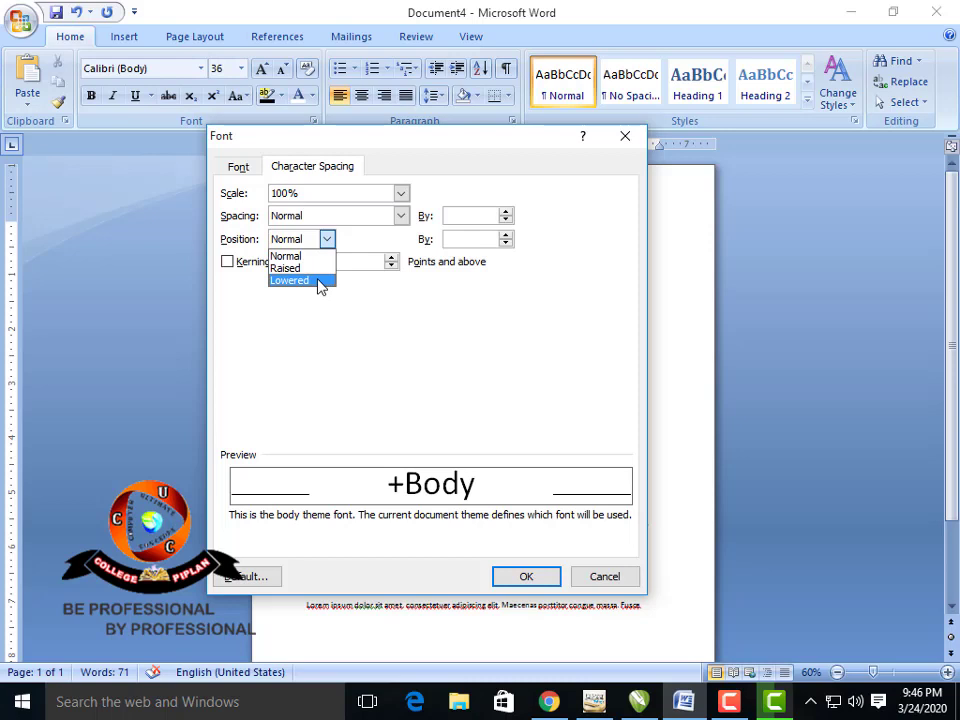
pyautogui.click(320, 282)
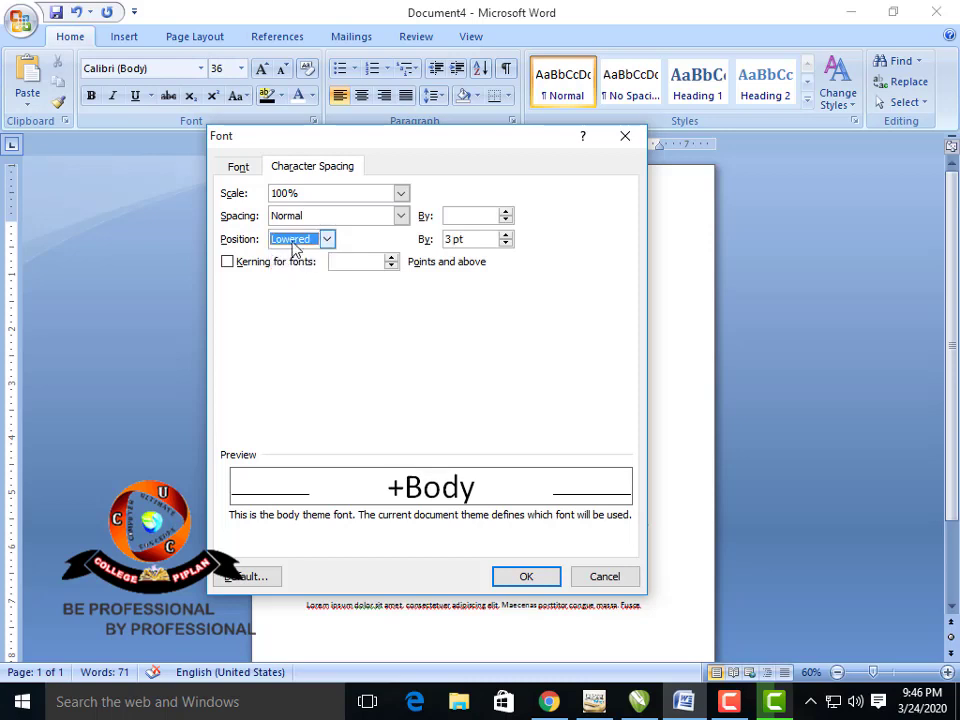
# Cancel the Font dialog so none of the previewed changes are applied
pyautogui.click(586, 580)
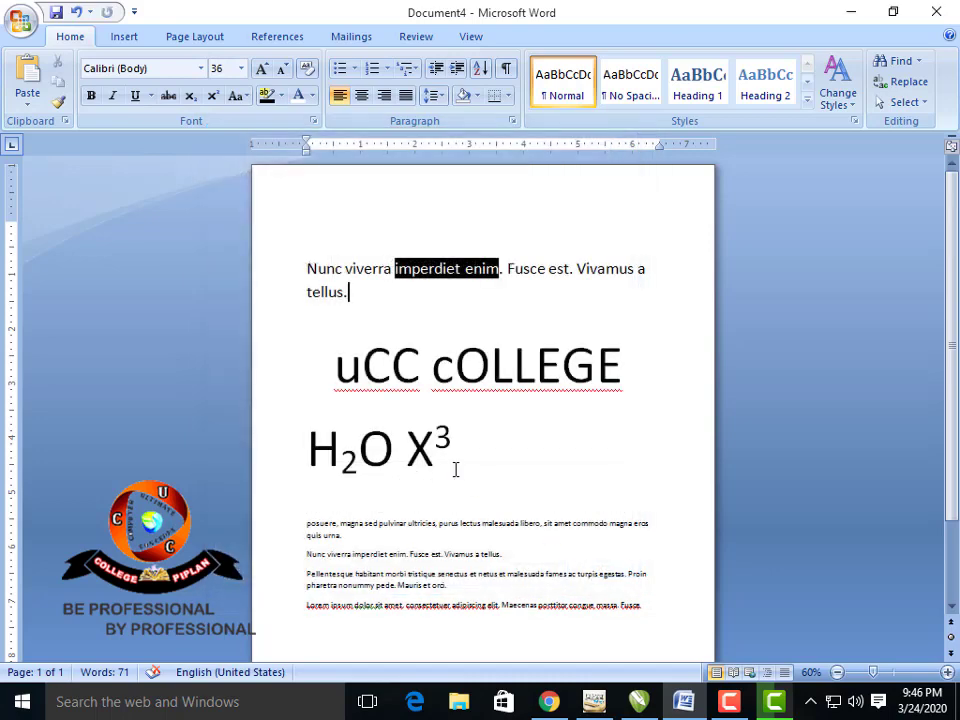